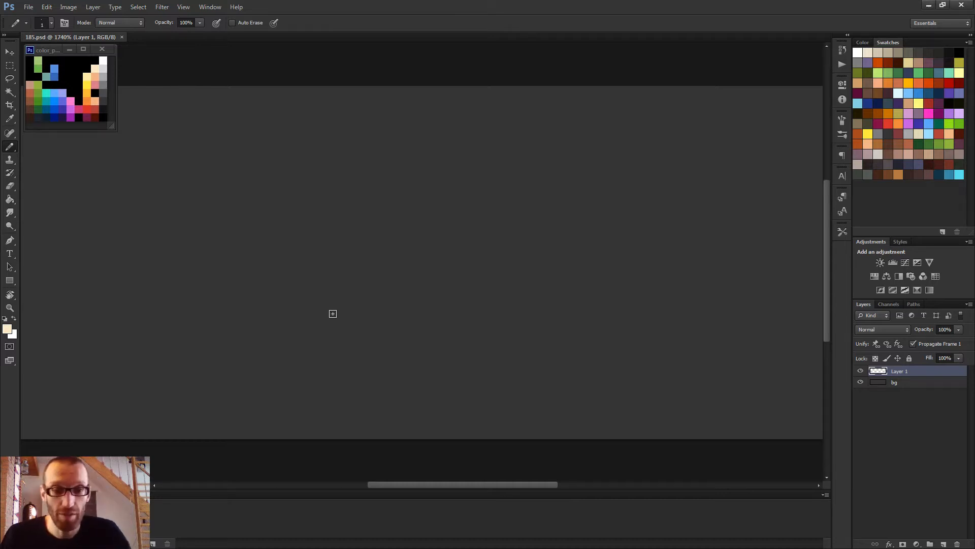
- Pick the pale cream colour from the palette image and enlarge the Pencil to 16 px
scroll(285, 269, "down", 3)
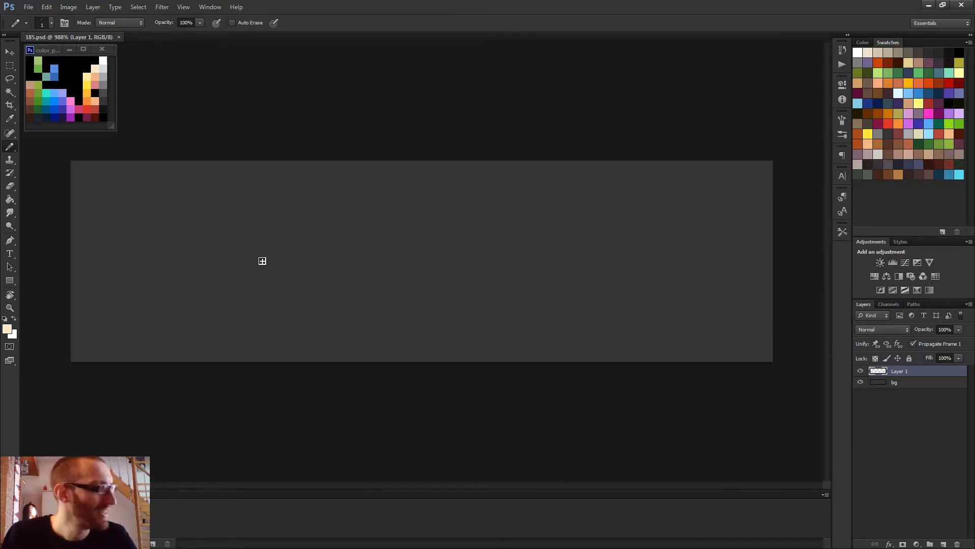
scroll(262, 261, "up", 2)
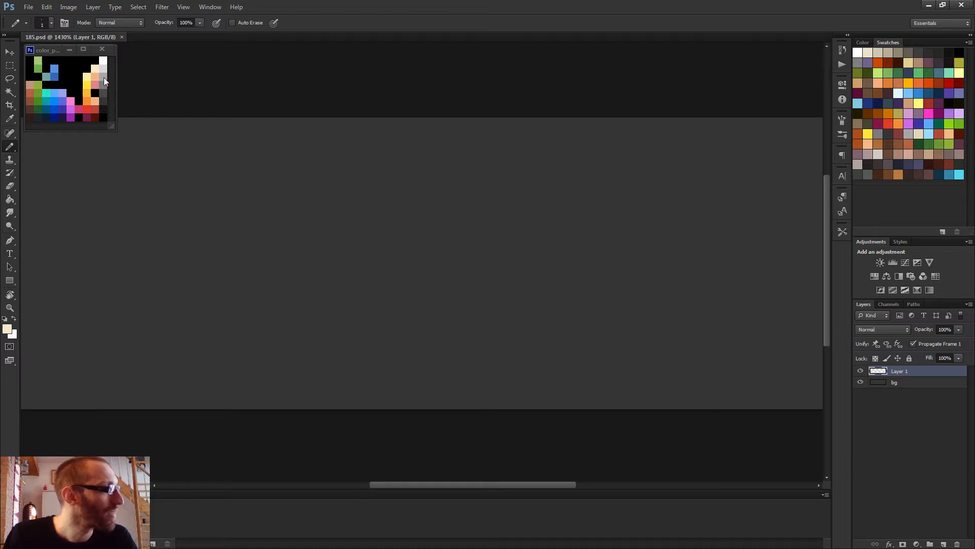
left_click(96, 76, "alt")
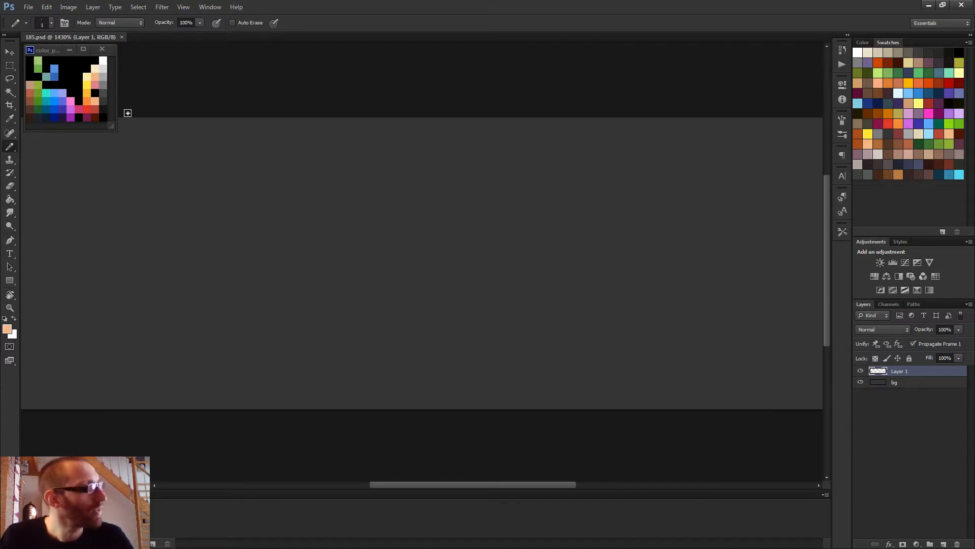
left_click(101, 64, "alt")
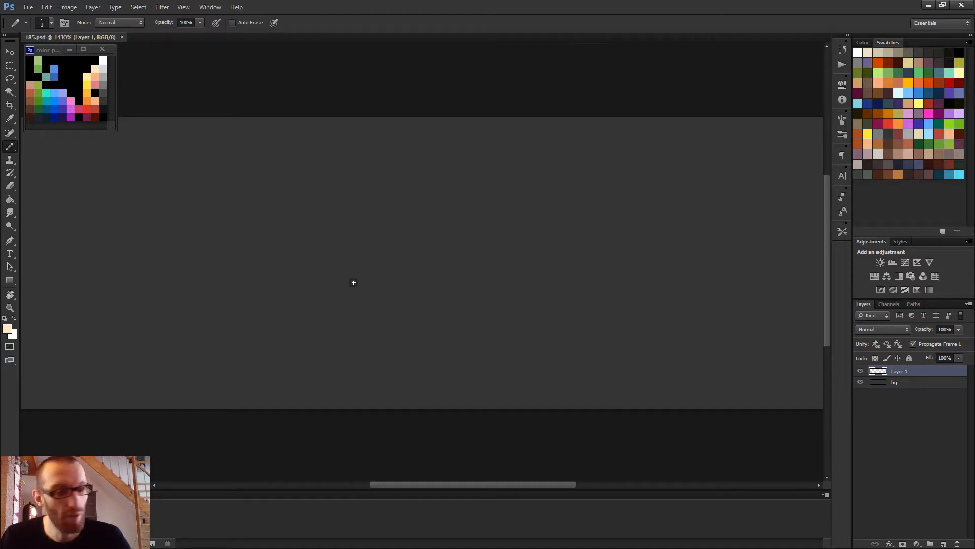
left_click_drag(336, 277, 390, 288)
left_click_drag(323, 283, 332, 285)
scroll(325, 299, "down", 1)
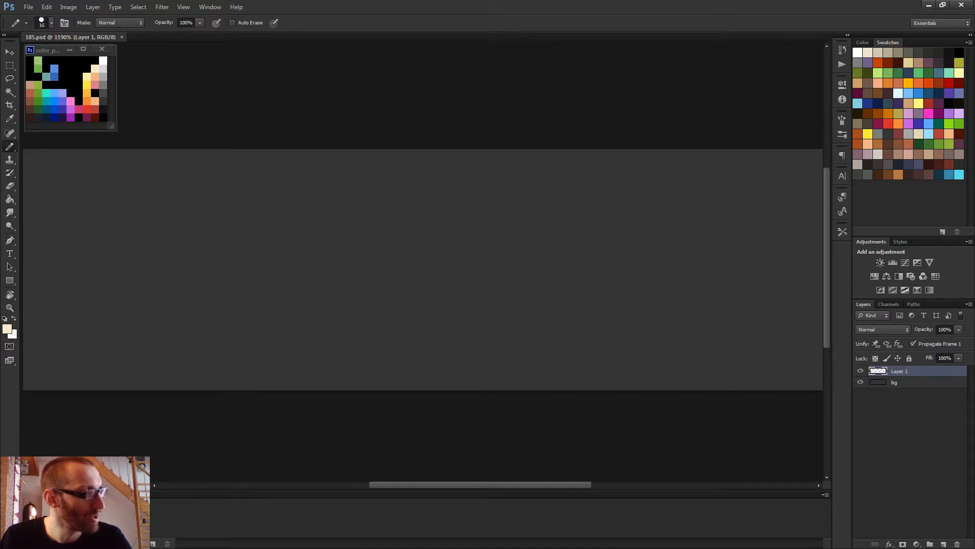
scroll(422, 269, "down", 1)
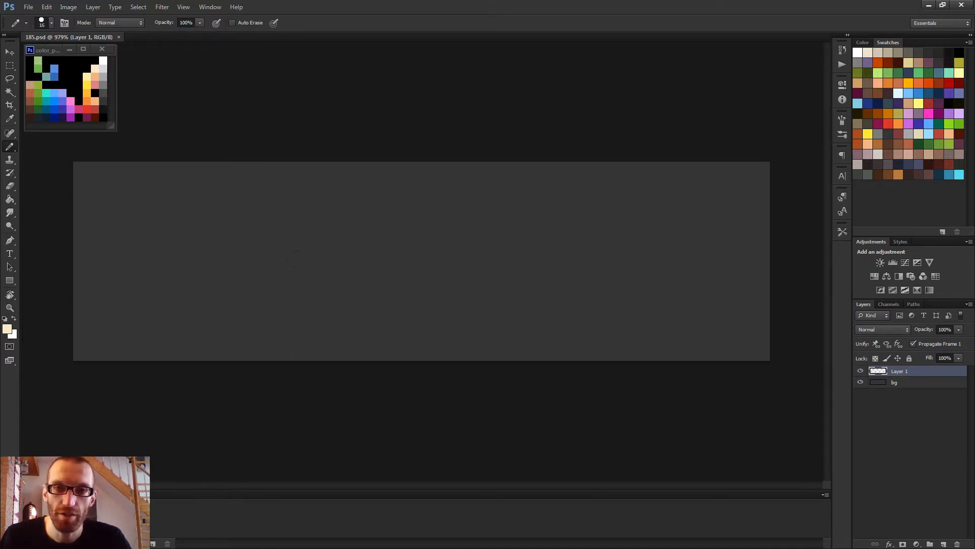
scroll(343, 264, "up", 1)
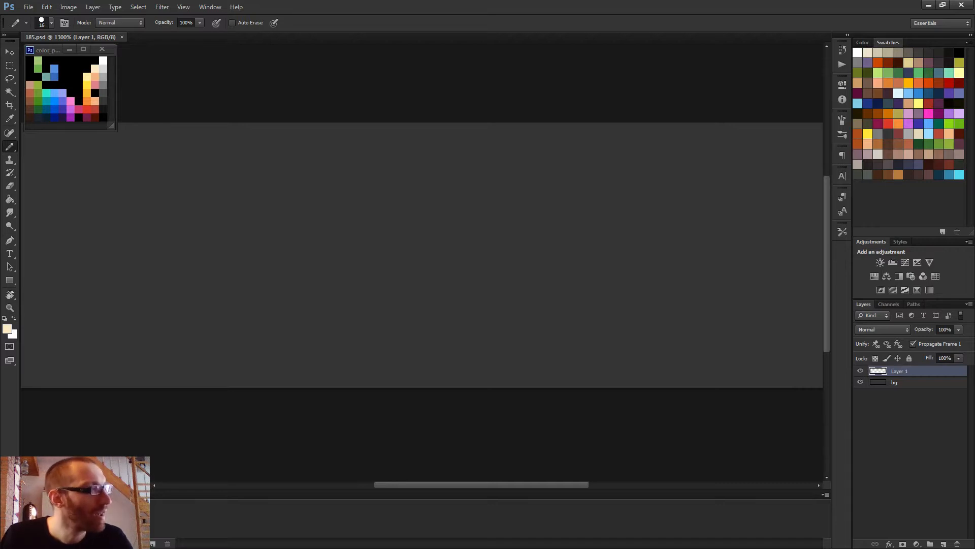
- Paint a solid cream capsule left of the canvas centre, about twice as wide as it is high, with a slight downward slant to the right
left_click(262, 269)
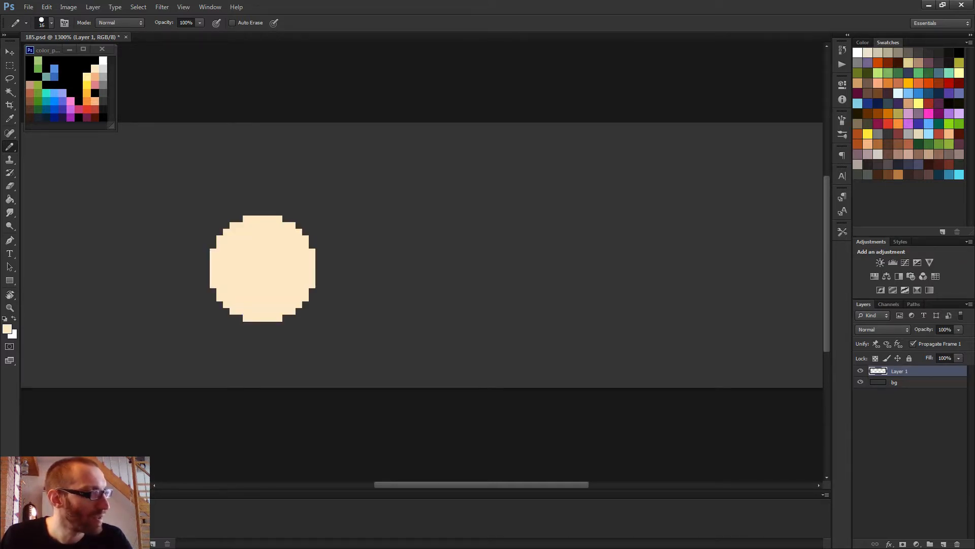
left_click(448, 282, "shift")
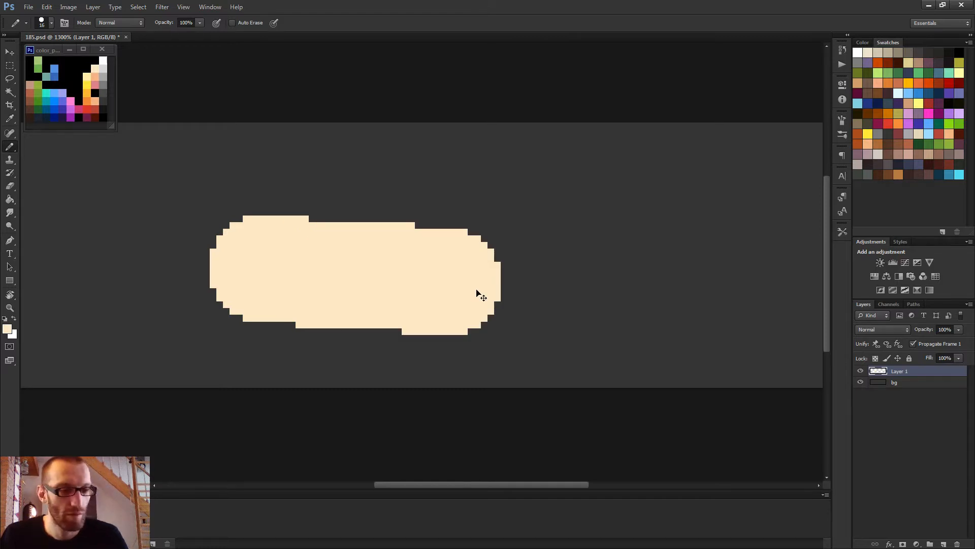
key("ctrl+z")
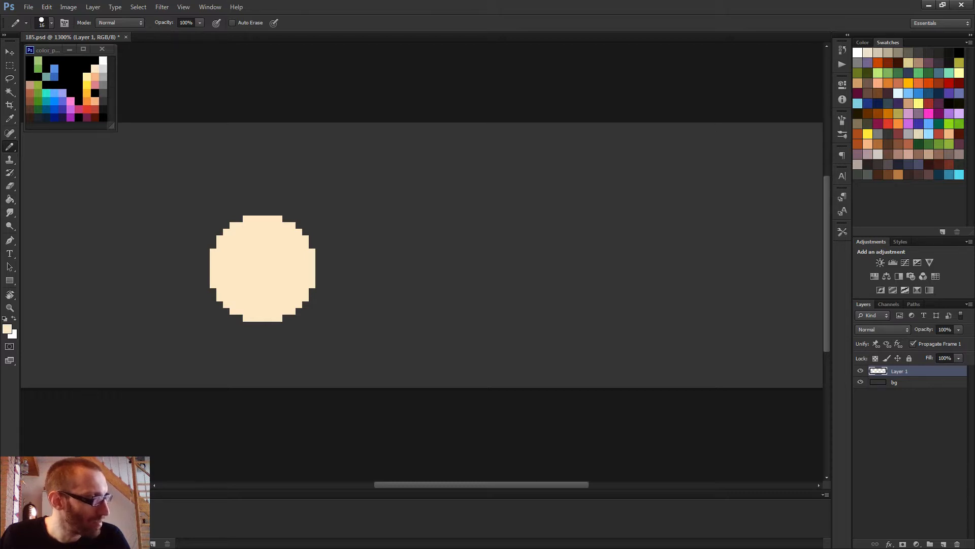
left_click(369, 274, "shift")
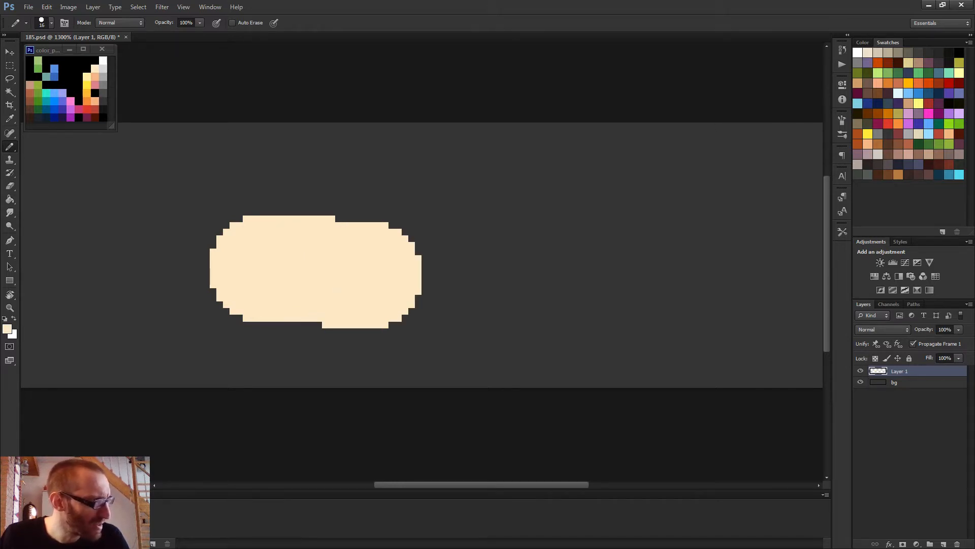
- Select the upper part of the cream capsule with two overlapping rectangles stepped by one pixel, delete it, and deselect
key("m")
scroll(227, 183, "up", 2)
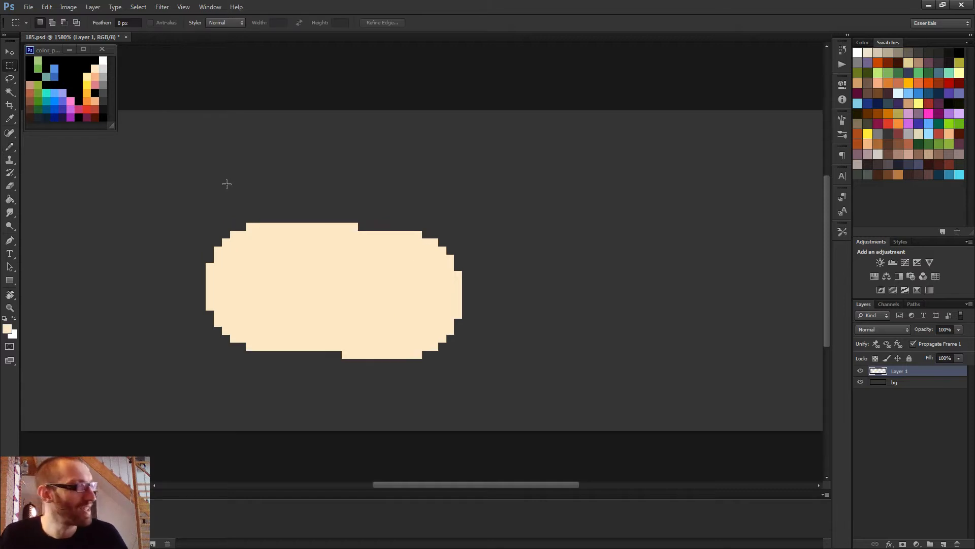
left_click_drag(184, 193, 552, 279)
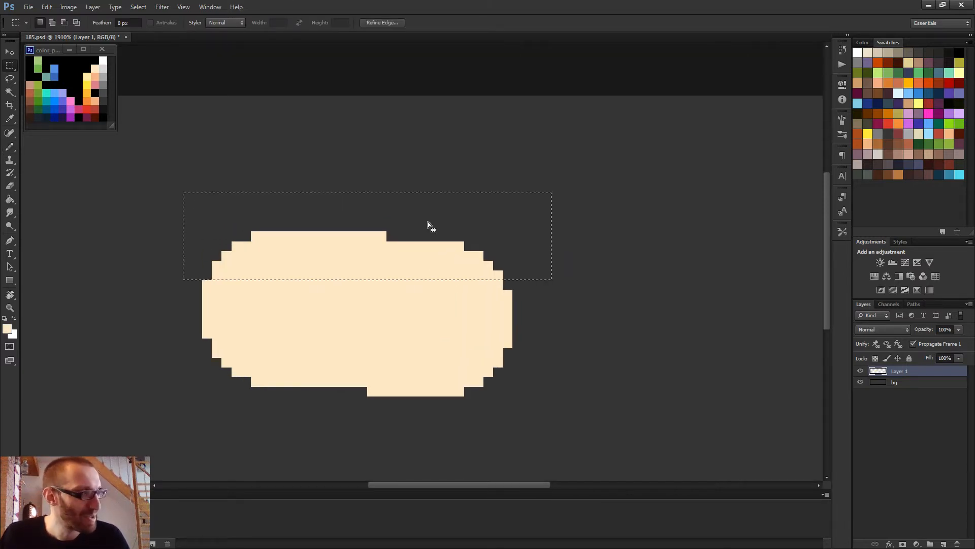
left_click_drag(367, 202, 580, 289)
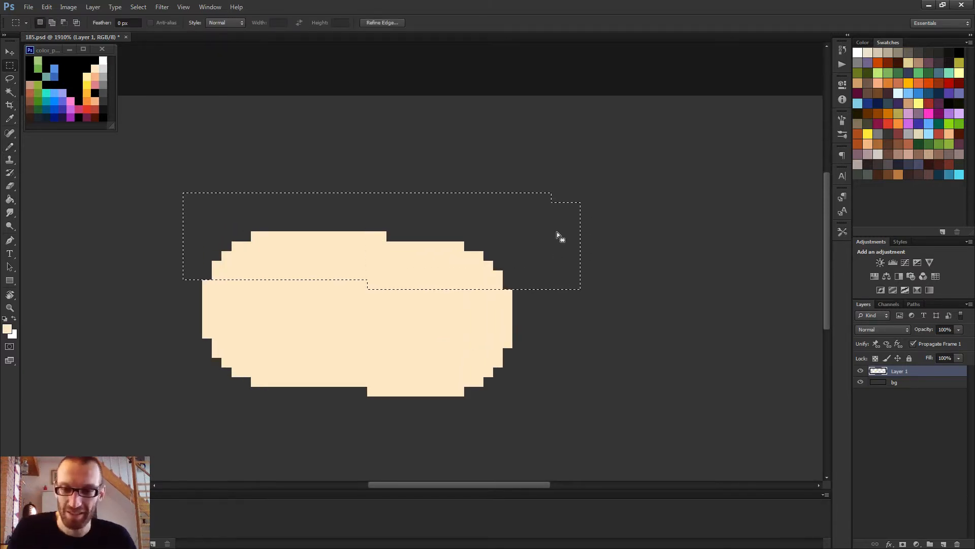
key("Delete")
key("ctrl+d")
- Move the remaining cream bowl shape to the centre of the canvas
scroll(694, 290, "down", 3)
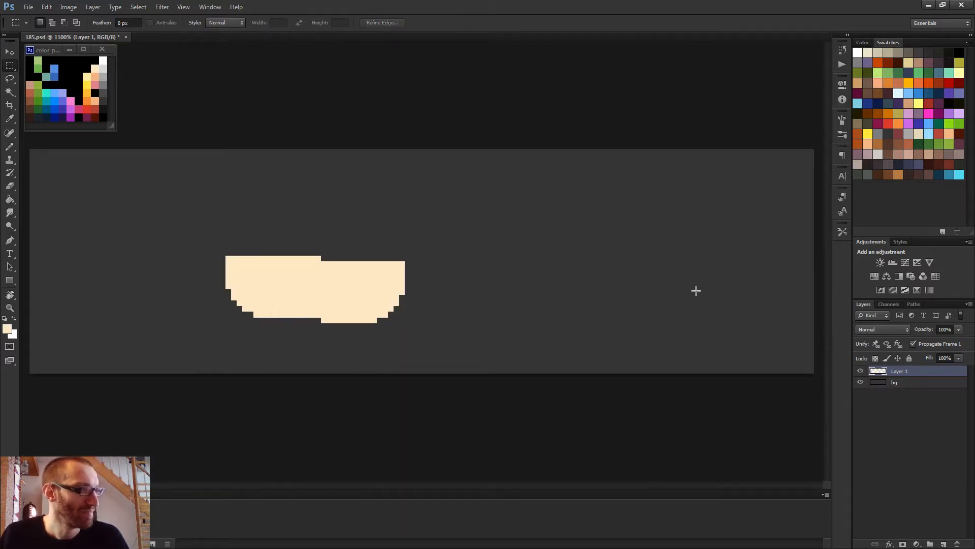
scroll(558, 290, "down", 1)
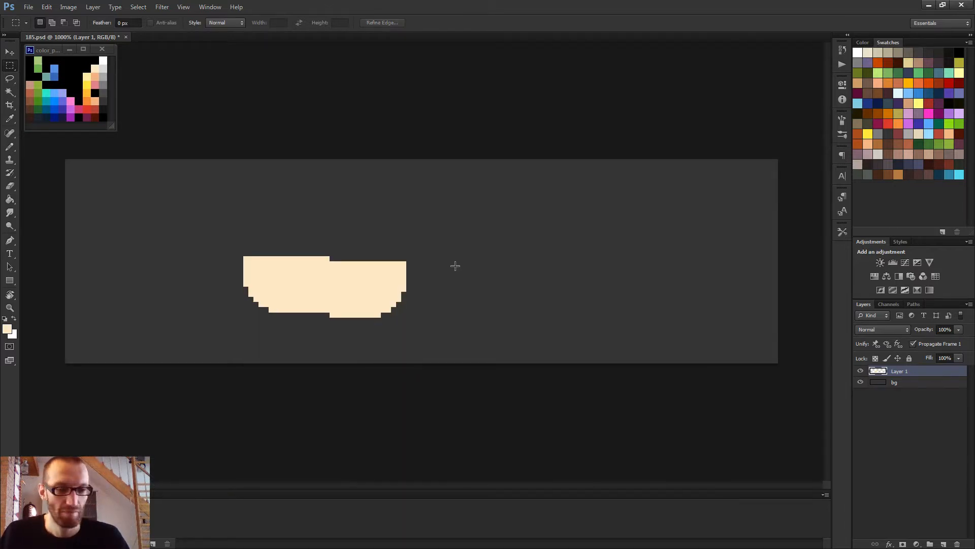
key("v")
left_click_drag(353, 285, 429, 283)
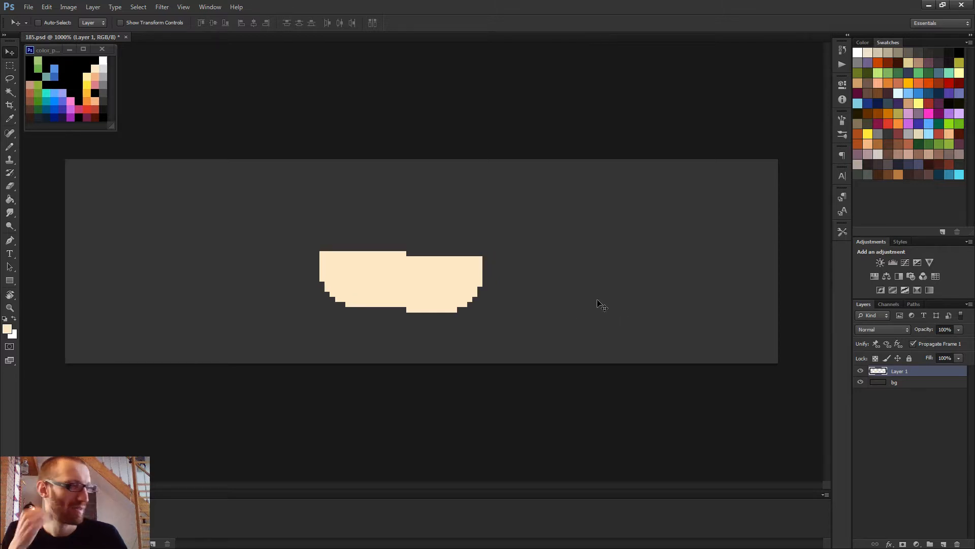
- Reduce the Pencil to 1 px and extend the bowl's upper edge by one cream pixel at each end to form a rim
key("b")
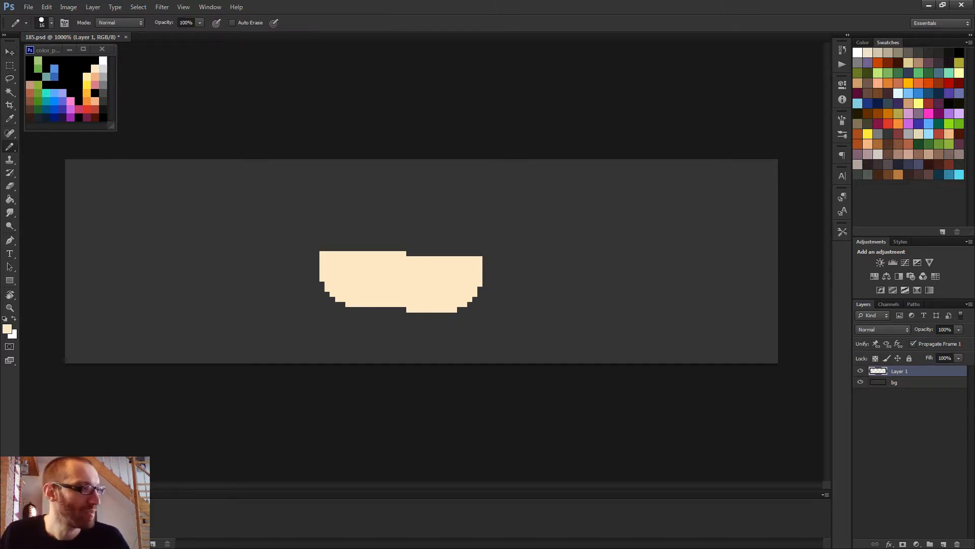
right_click(392, 255, "alt")
scroll(304, 284, "up", 7)
left_click(371, 279, "alt")
left_click(339, 283)
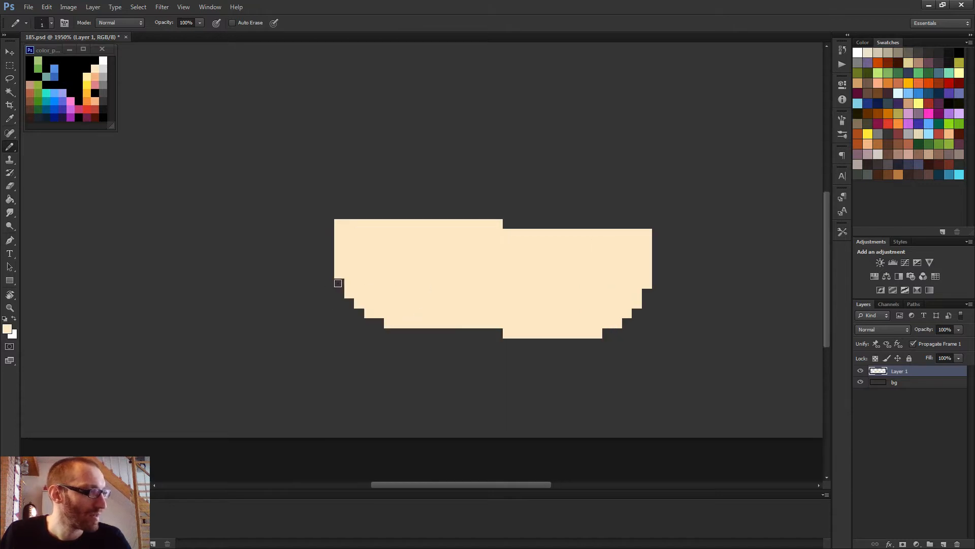
scroll(599, 340, "down", 7)
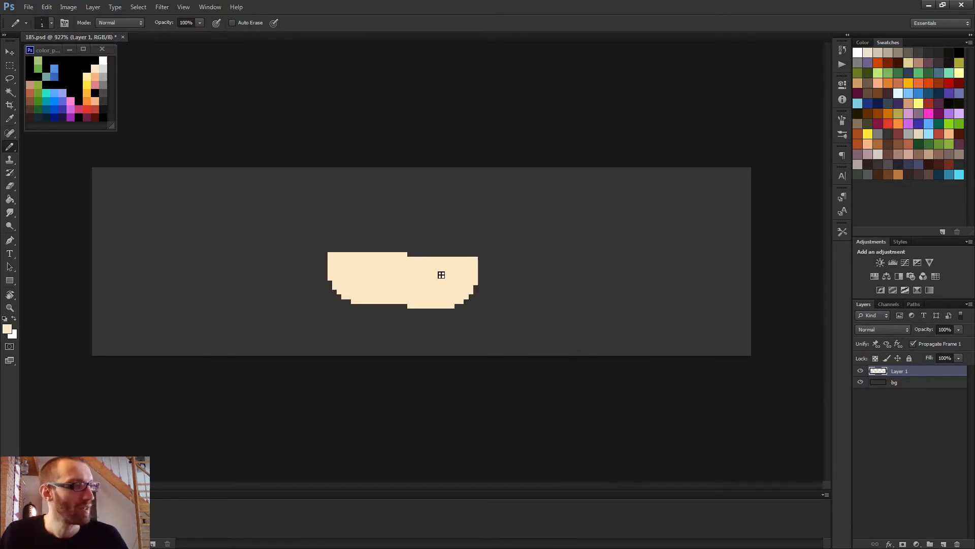
scroll(407, 263, "up", 4)
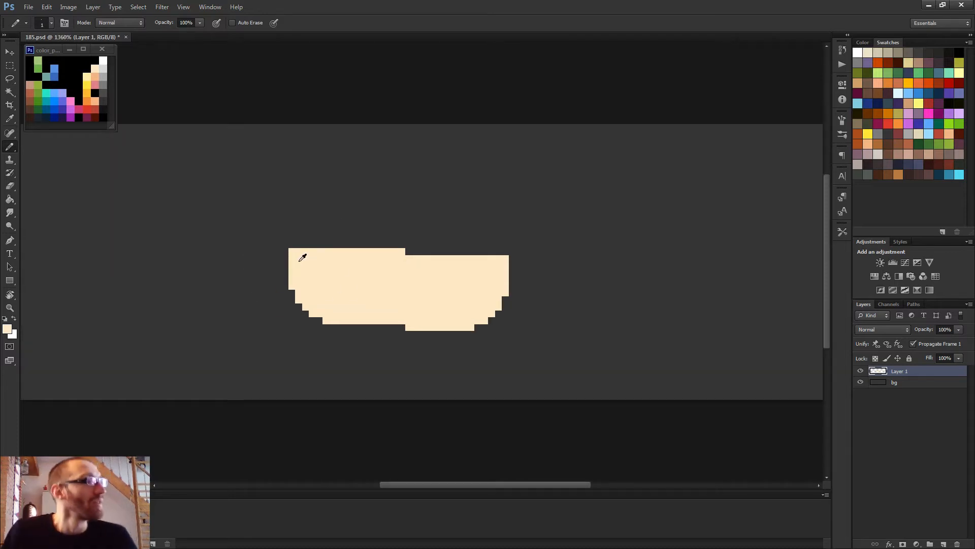
left_click(513, 258)
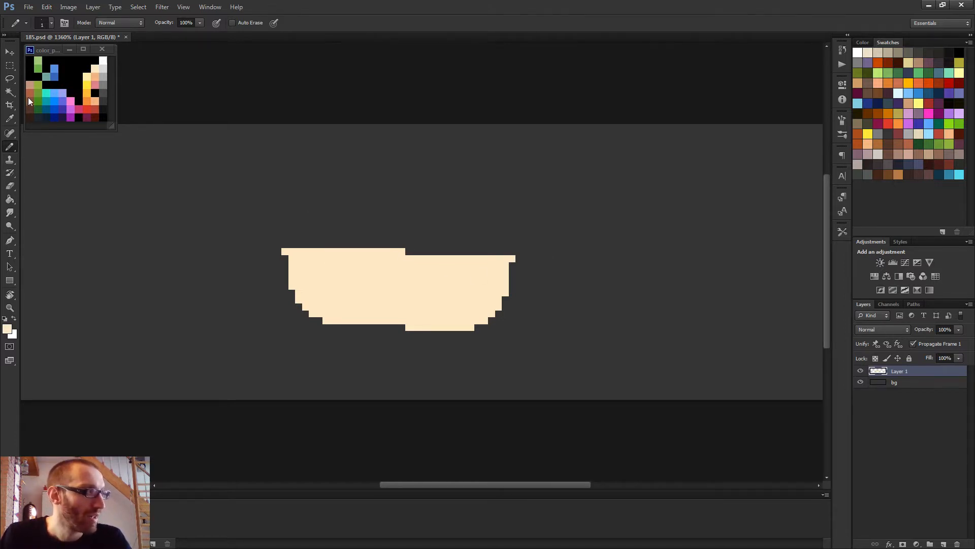
- Pick the peach colour from the palette image and draw a one-pixel shadow line beneath the rim across both halves
left_click(96, 78, "alt")
left_click(292, 258)
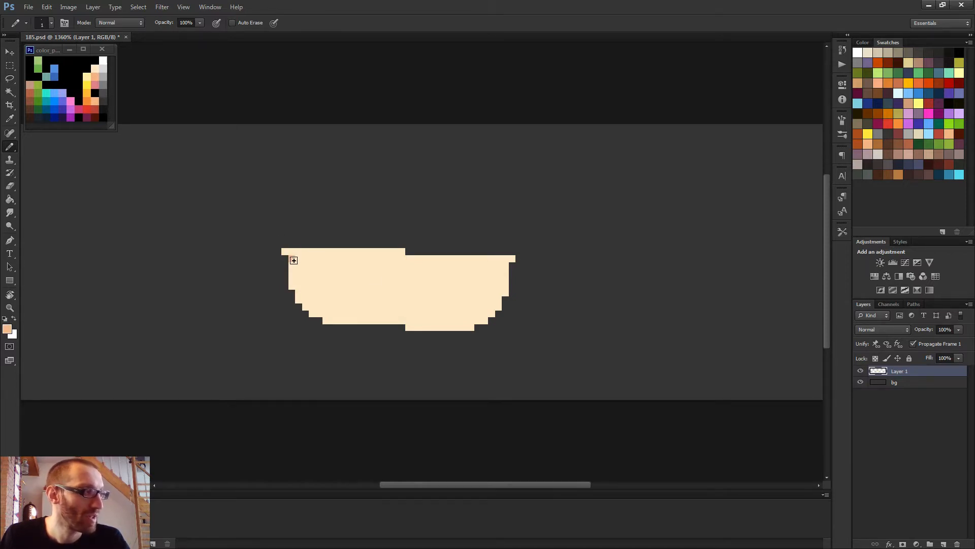
left_click(401, 259, "shift")
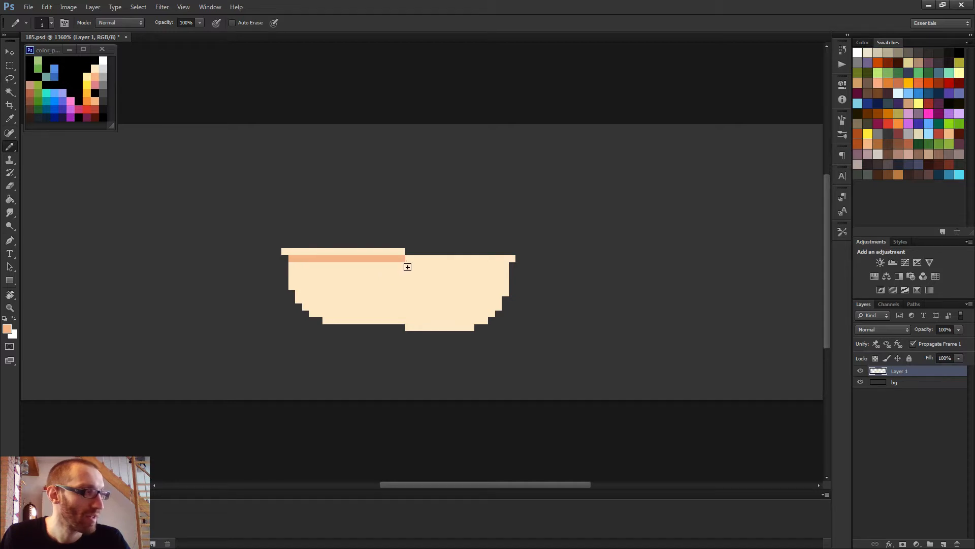
left_click(407, 266)
left_click(507, 265, "shift")
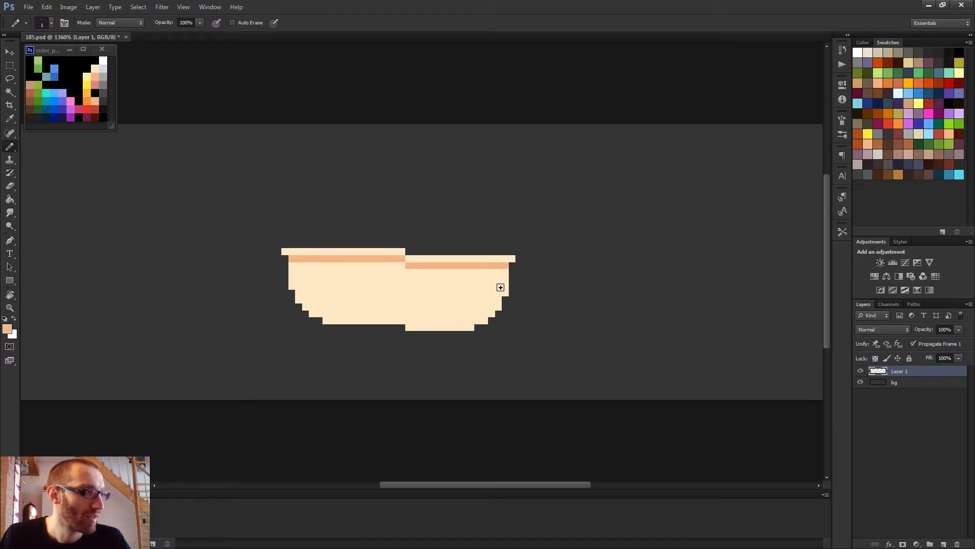
- Recolour the right end of the rim in peach and the shadow line beneath it in pink
scroll(487, 272, "down", 1)
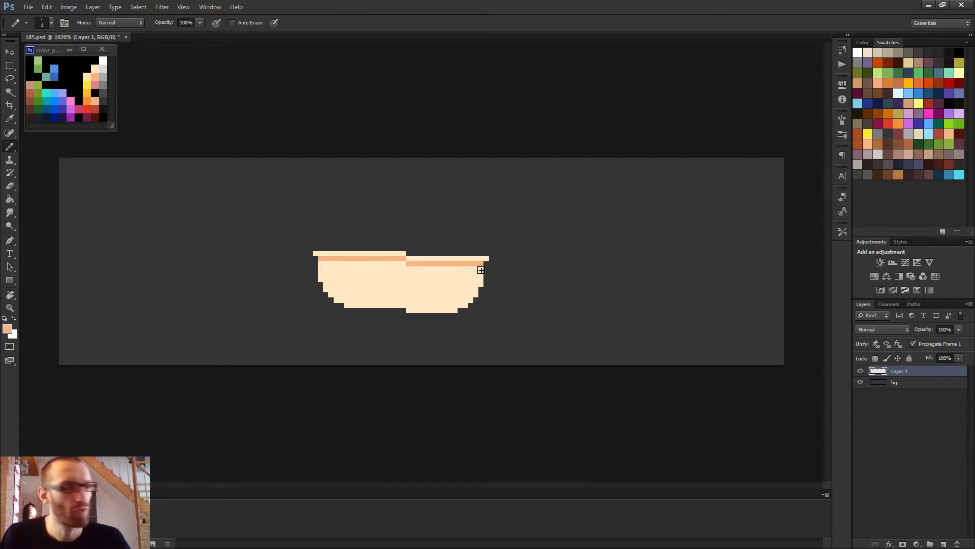
scroll(461, 264, "up", 2)
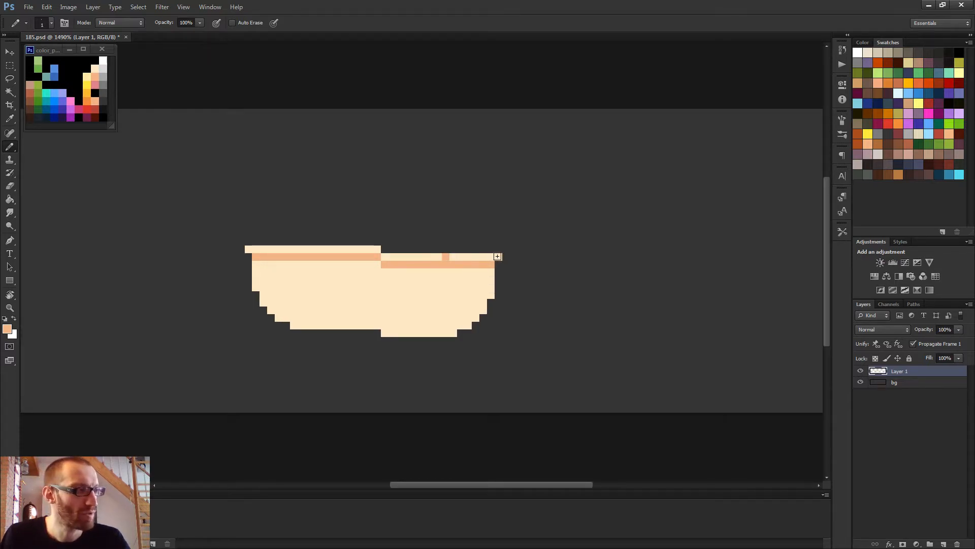
left_click_drag(498, 257, 444, 257)
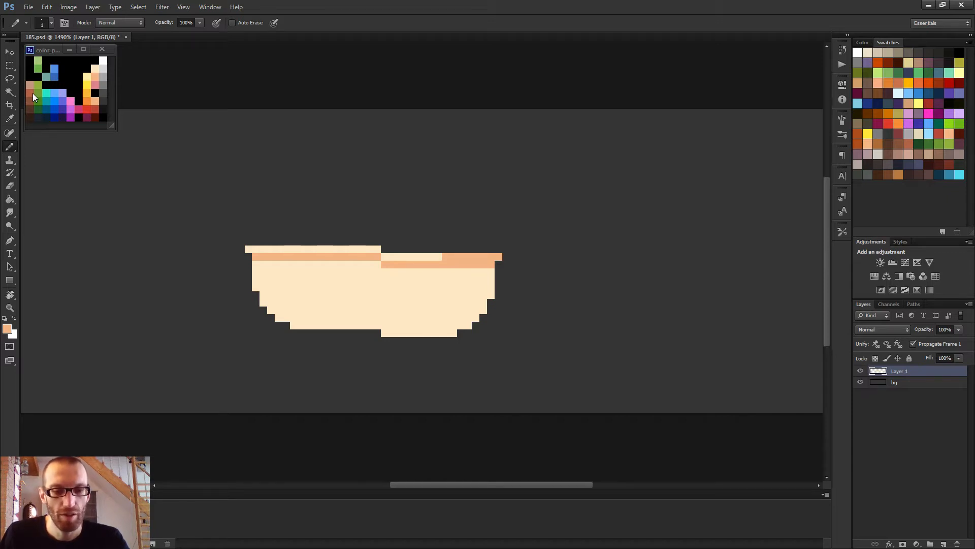
left_click(97, 85, "alt")
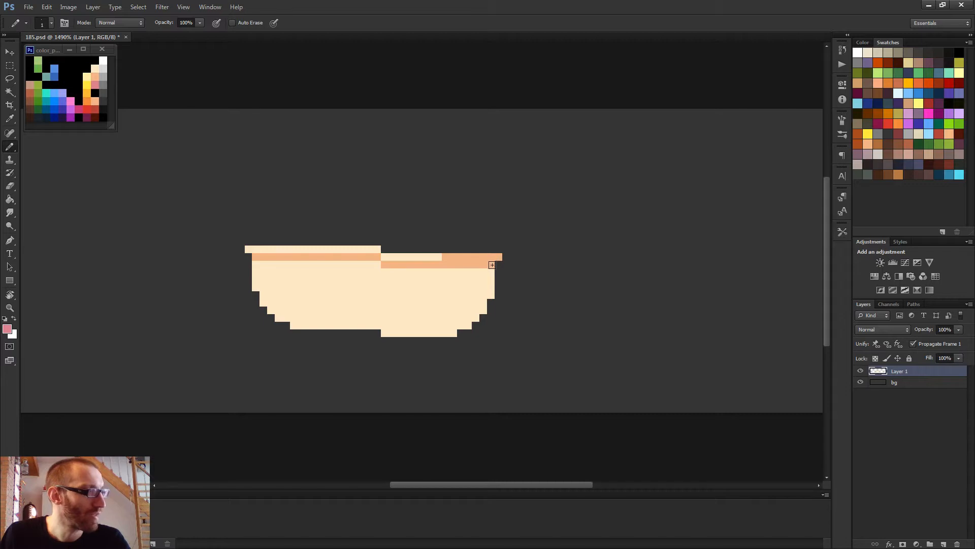
left_click(438, 265, "shift")
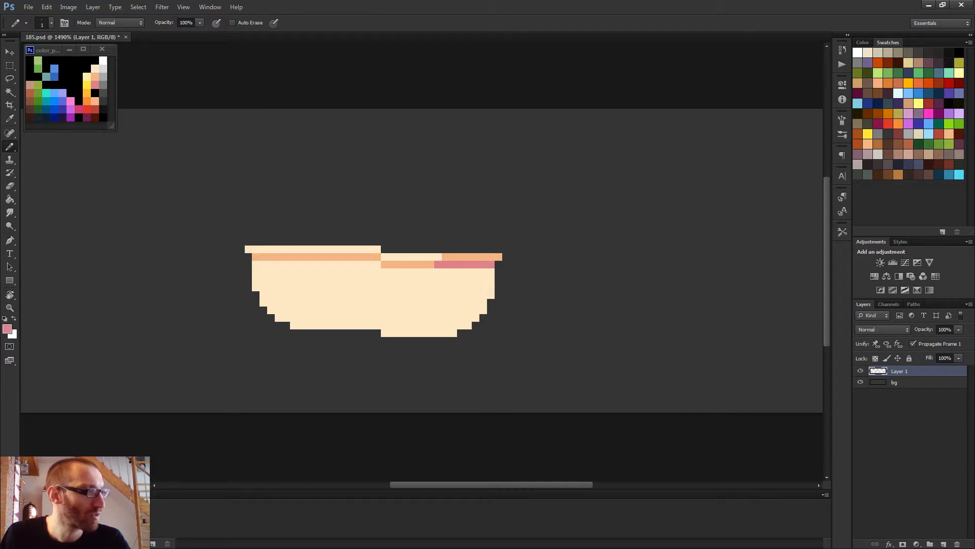
- Draw a one-pixel pink shading line down the bowl's right edge and along its underside, ending with a peach pixel at the lower-left curve
scroll(445, 261, "down", 3)
scroll(450, 268, "up", 3)
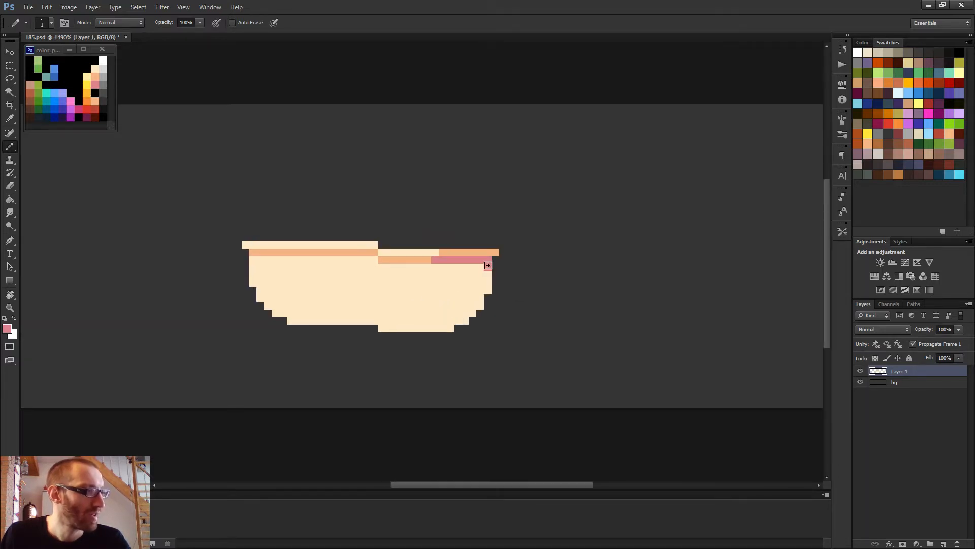
left_click(487, 291, "shift")
left_click_drag(480, 299, 460, 320)
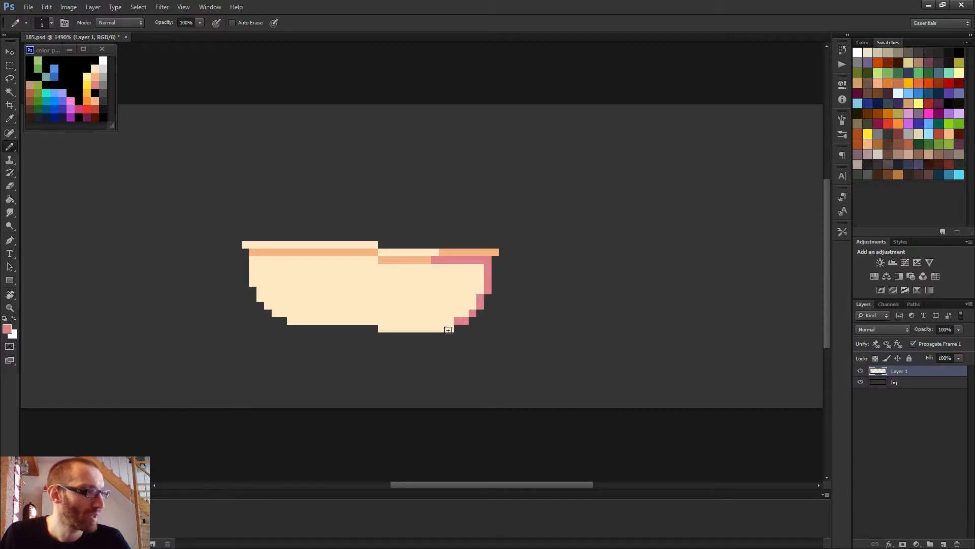
left_click(448, 329)
left_click(381, 328, "shift")
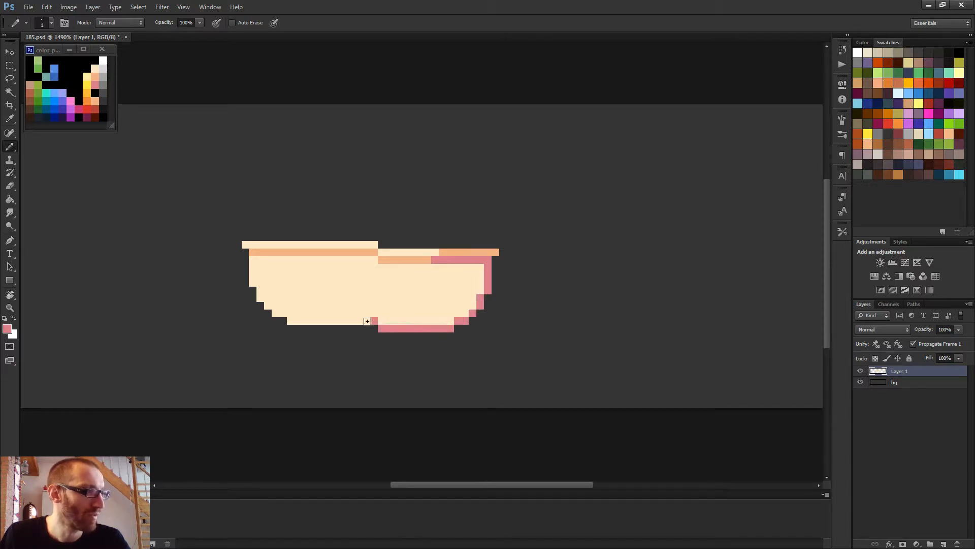
left_click(288, 321, "shift")
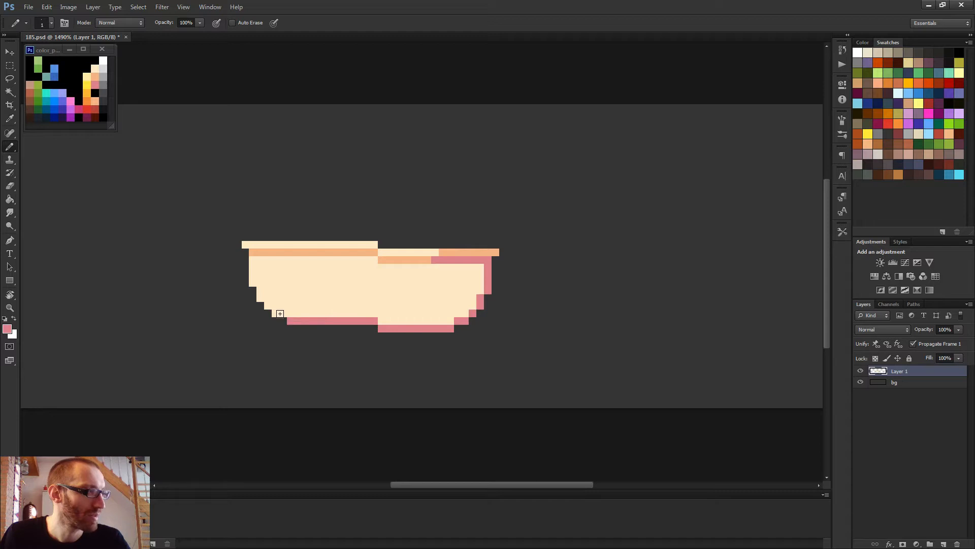
left_click(389, 256, "alt")
scroll(508, 308, "down", 4)
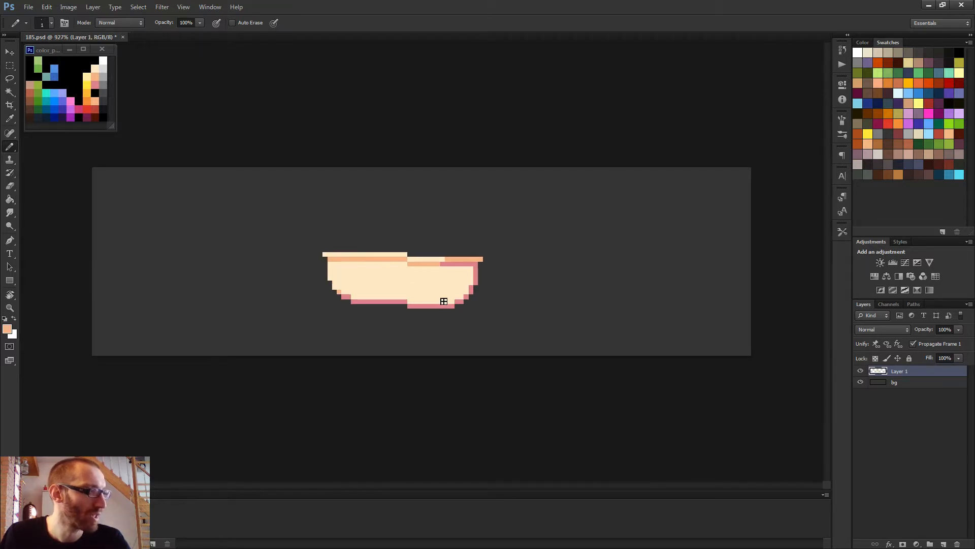
- Outline a curved shading edge in peach across the right half of the bowl and fill the area beyond it with peach
scroll(437, 268, "up", 4)
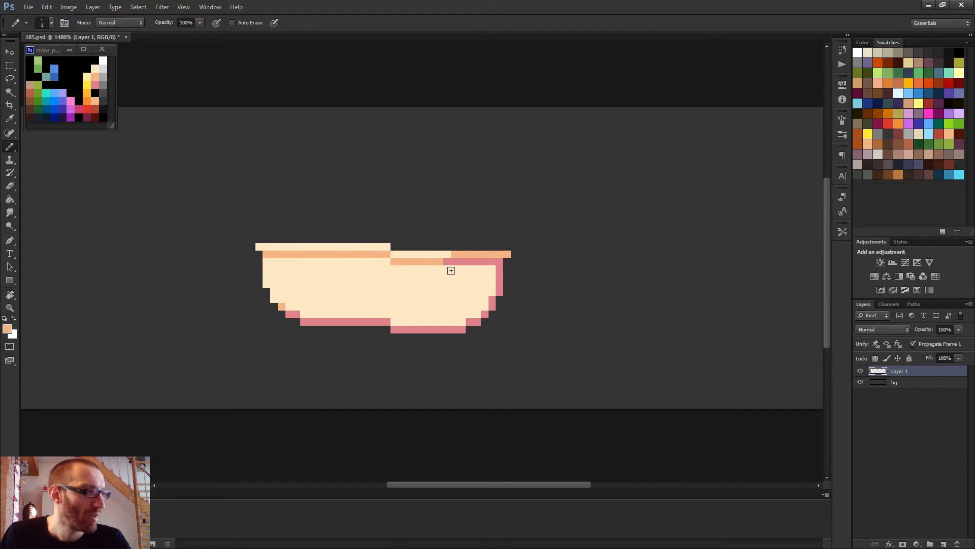
mouse_move(447, 266)
left_mouse_down()
mouse_move(456, 307)
mouse_move(494, 300)
mouse_move(442, 299)
mouse_move(417, 322)
left_mouse_up()
left_click(439, 298)
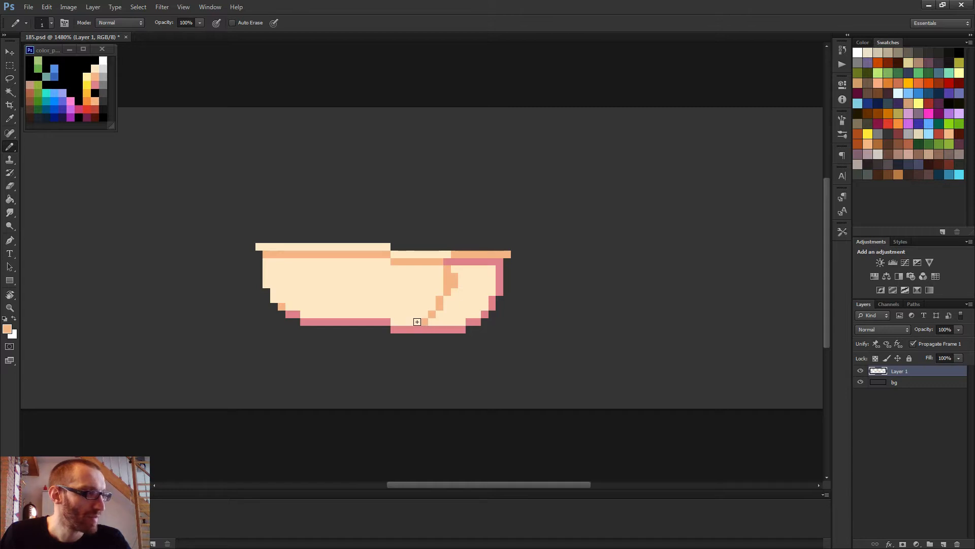
key("g")
left_click(459, 303)
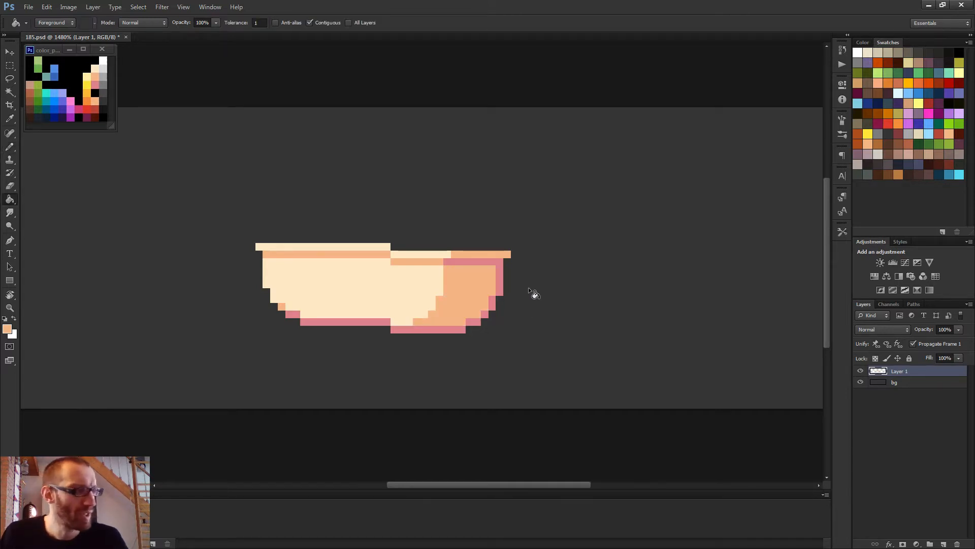
key("b")
key("ctrl+minus")
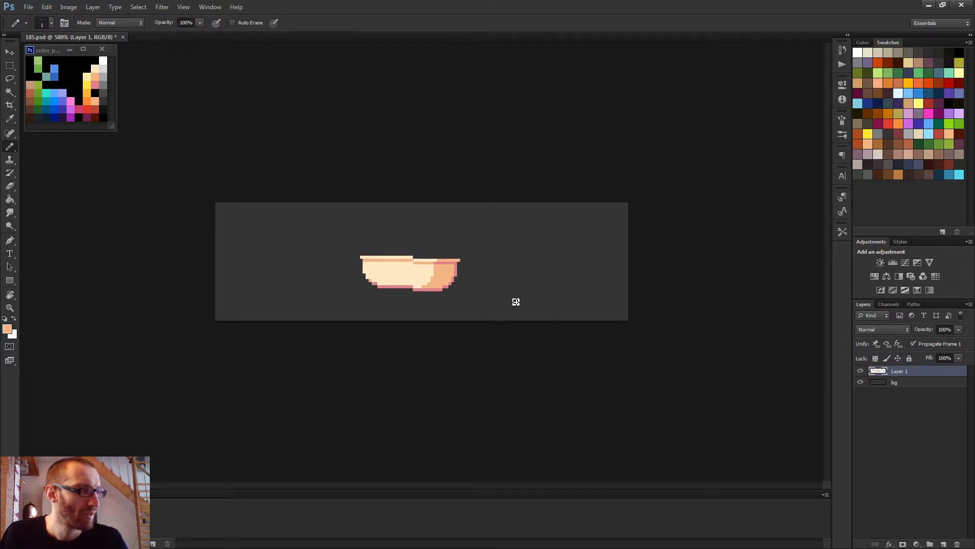
- Sample the peach shading colour and add one peach pixel beneath the left end of the rim's shadow line
scroll(512, 301, "up", 5)
left_click(405, 266, "alt")
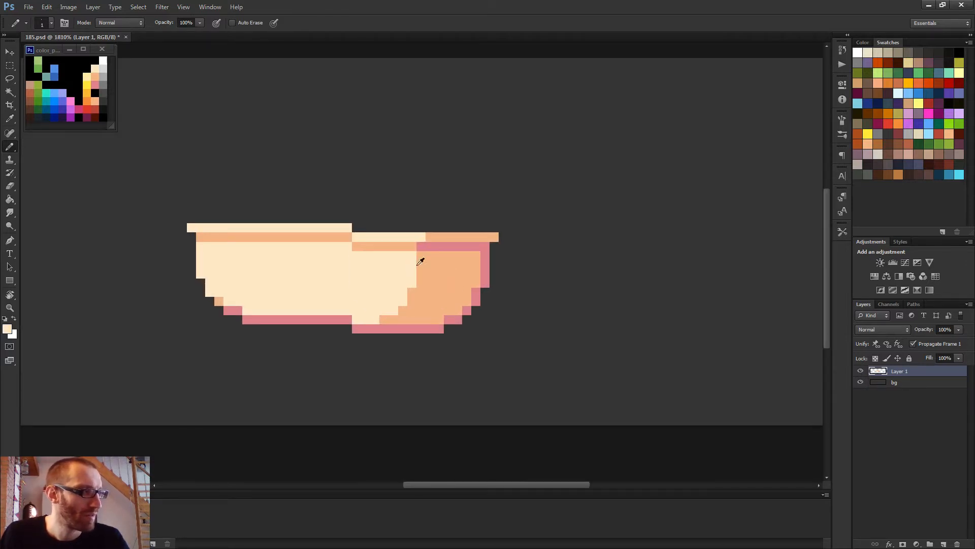
left_click(421, 264, "alt")
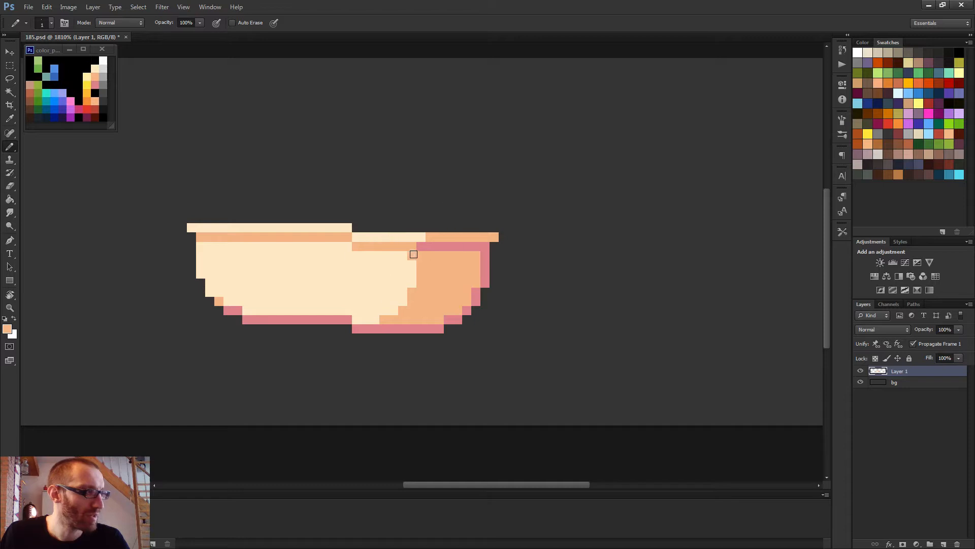
scroll(473, 287, "down", 5)
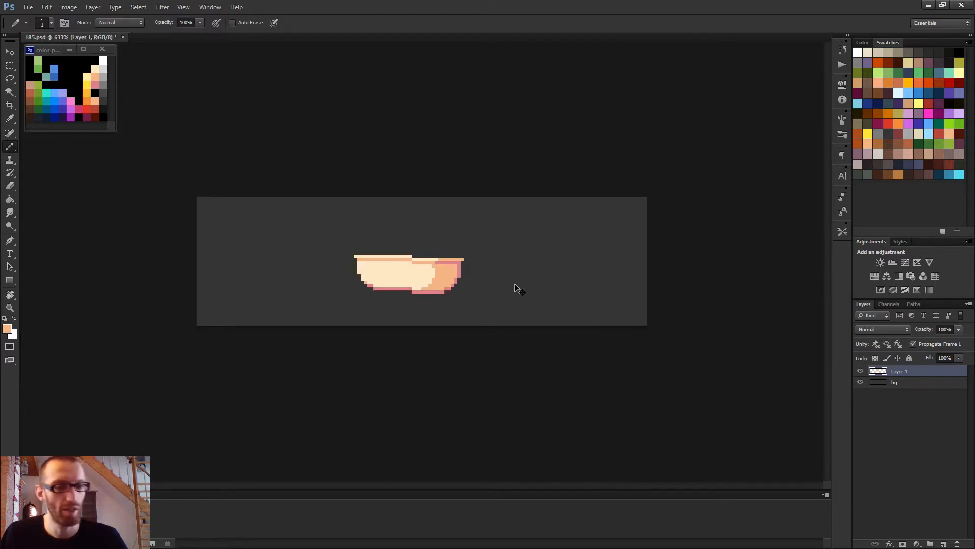
scroll(472, 281, "up", 4)
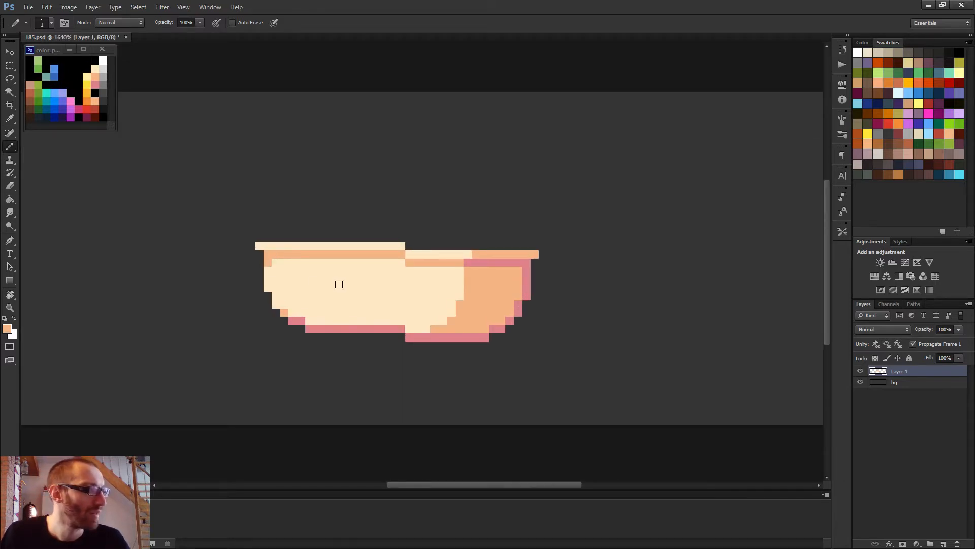
scroll(339, 284, "down", 4)
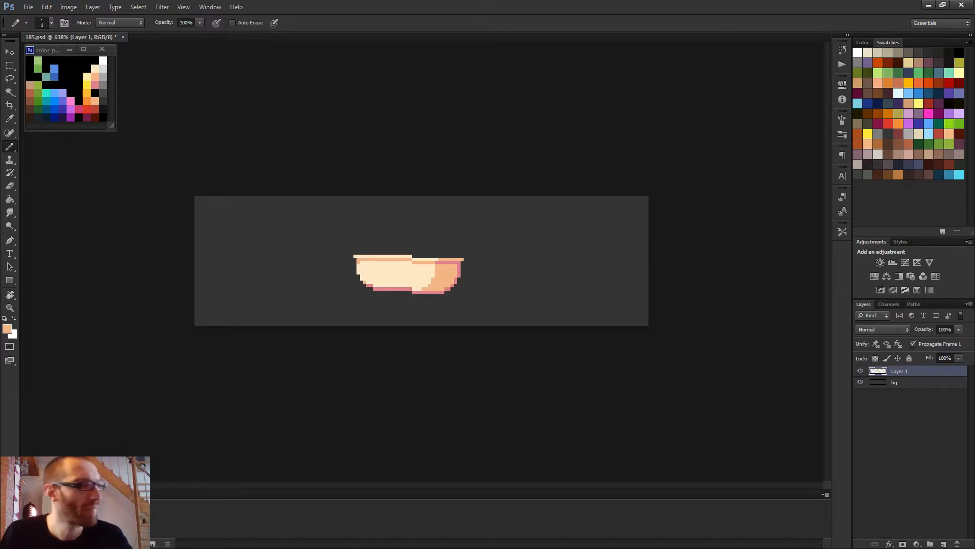
scroll(421, 261, "up", 2)
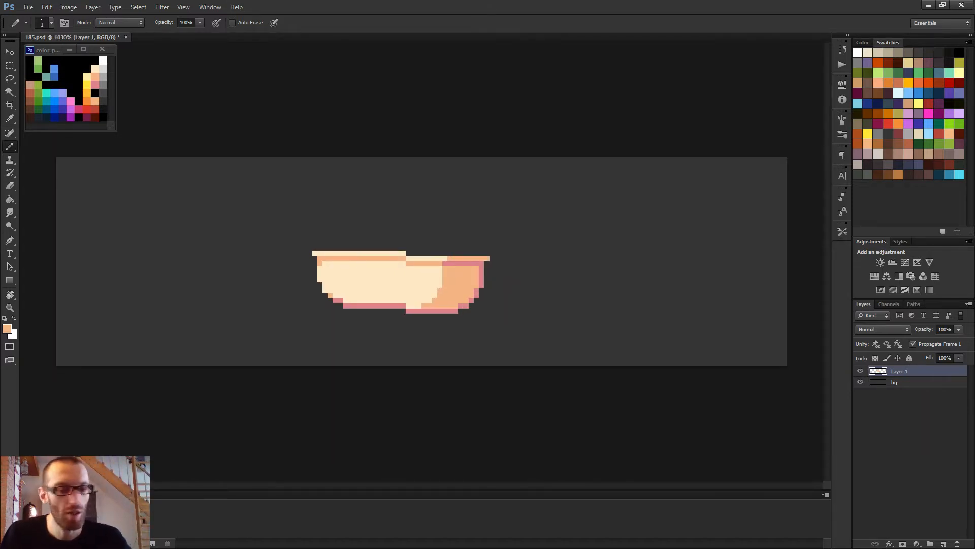
scroll(450, 262, "up", 2)
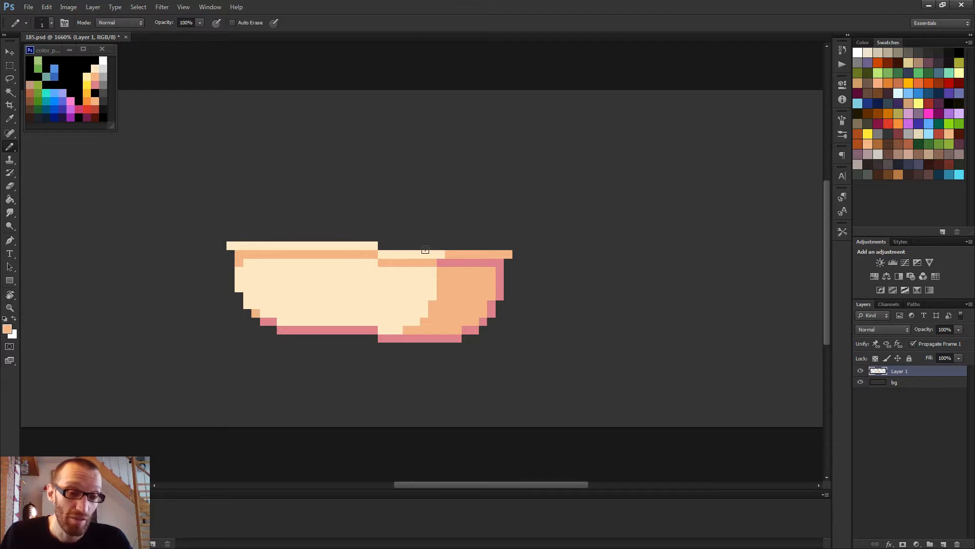
left_click(425, 251, "alt")
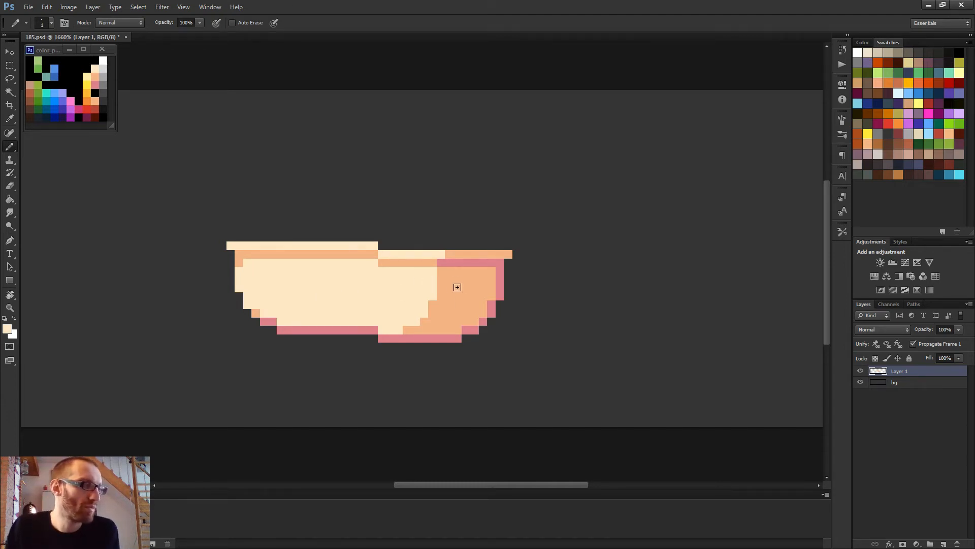
scroll(457, 285, "down", 2)
scroll(459, 305, "down", 2)
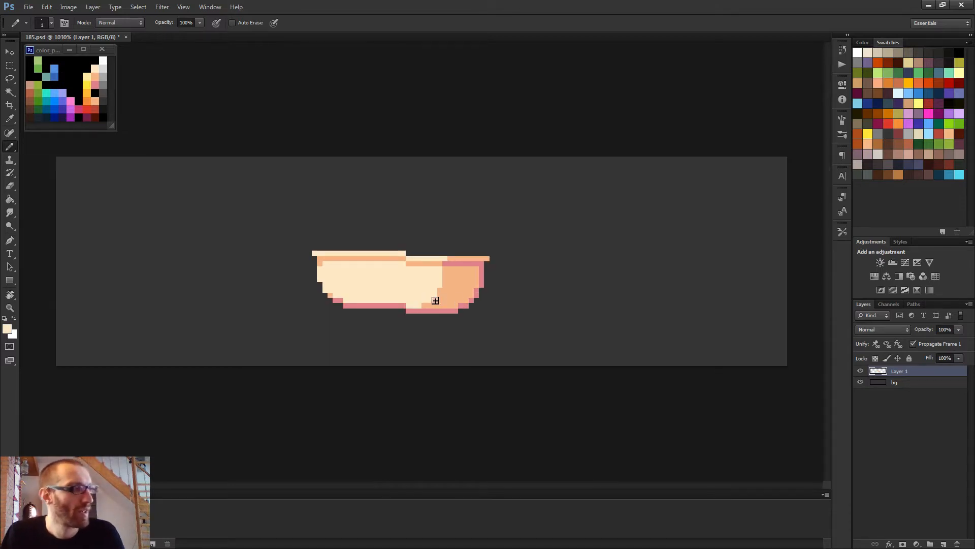
- Pick the red colour from the palette image and draw a three-pixel-high foot slanting outward at the bowl's lower-left underside
scroll(422, 296, "up", 3)
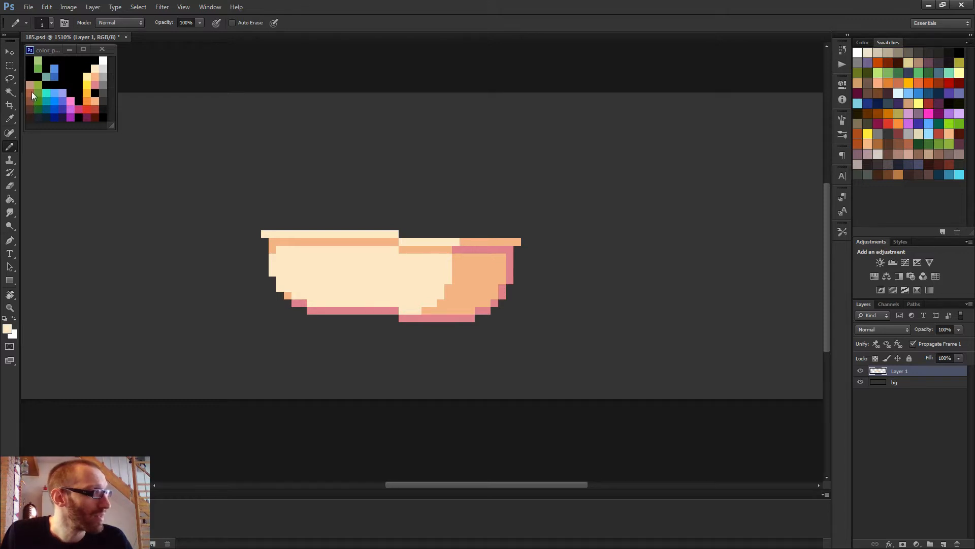
left_click(95, 109, "alt")
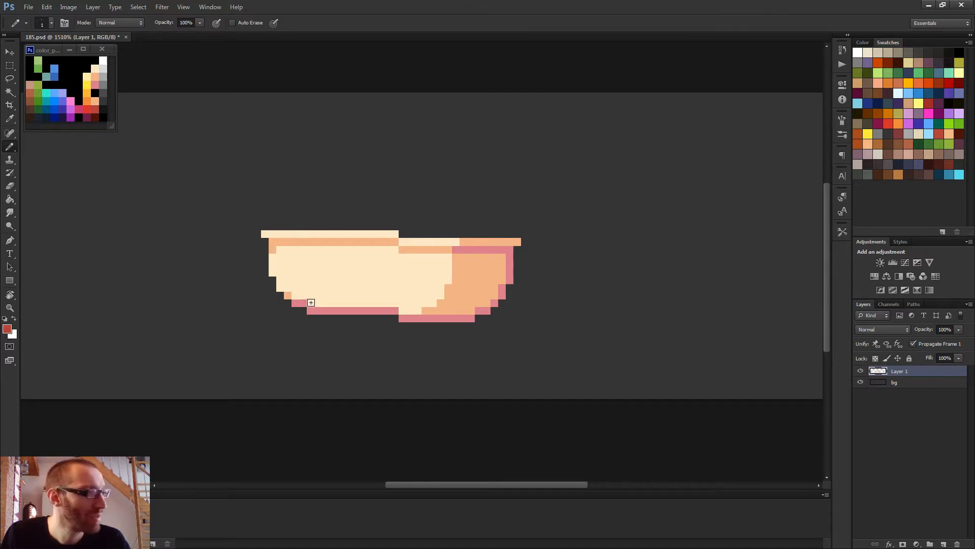
left_click_drag(311, 302, 318, 303)
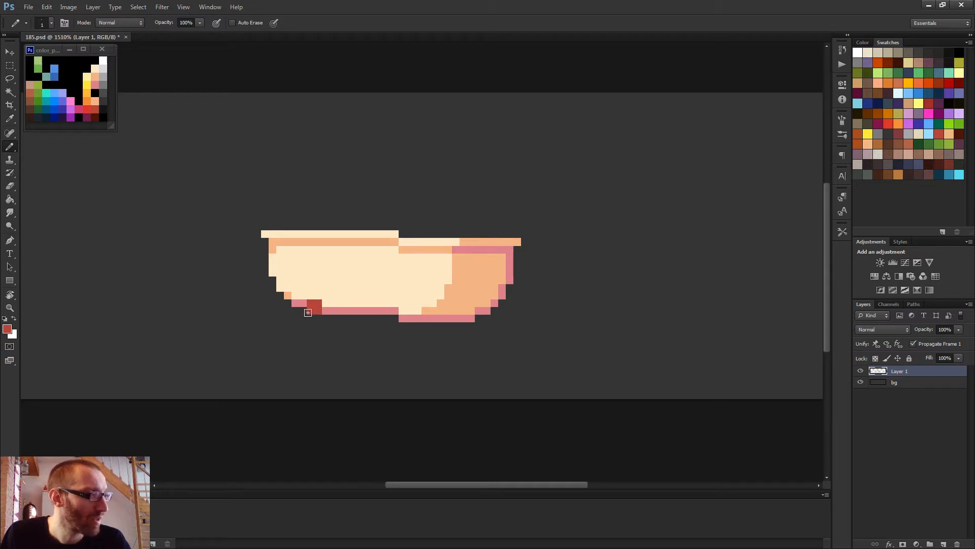
left_click(306, 312)
left_click_drag(311, 317, 296, 318)
scroll(300, 318, "down", 4)
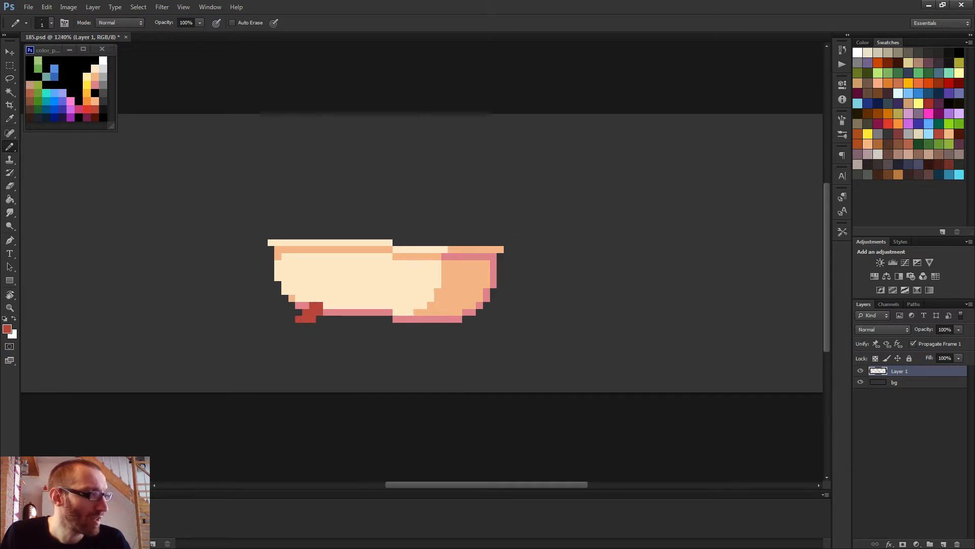
scroll(365, 322, "up", 5)
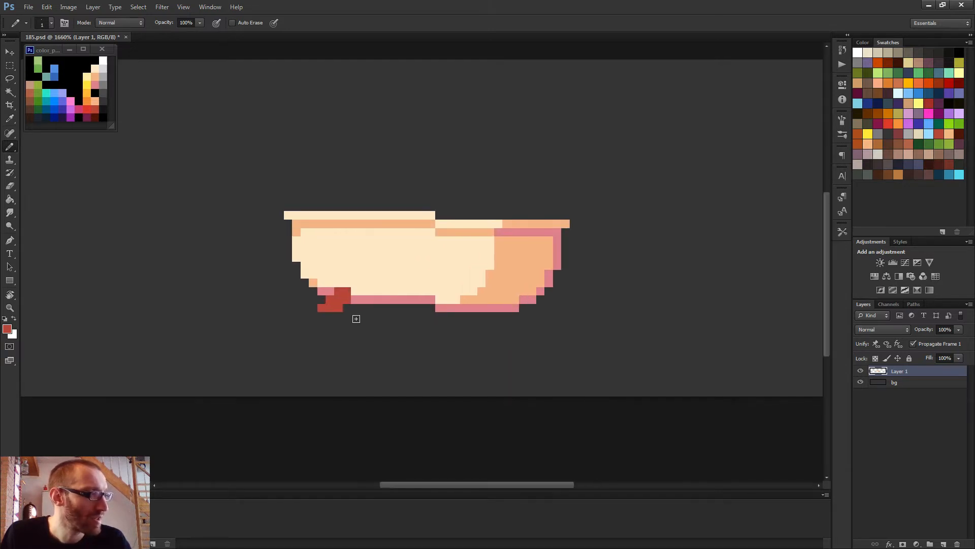
- Pick the darkest red from the palette image and add a two-pixel shadow at the inner side of the foot's base
left_click(95, 110, "alt")
left_click(100, 117, "alt")
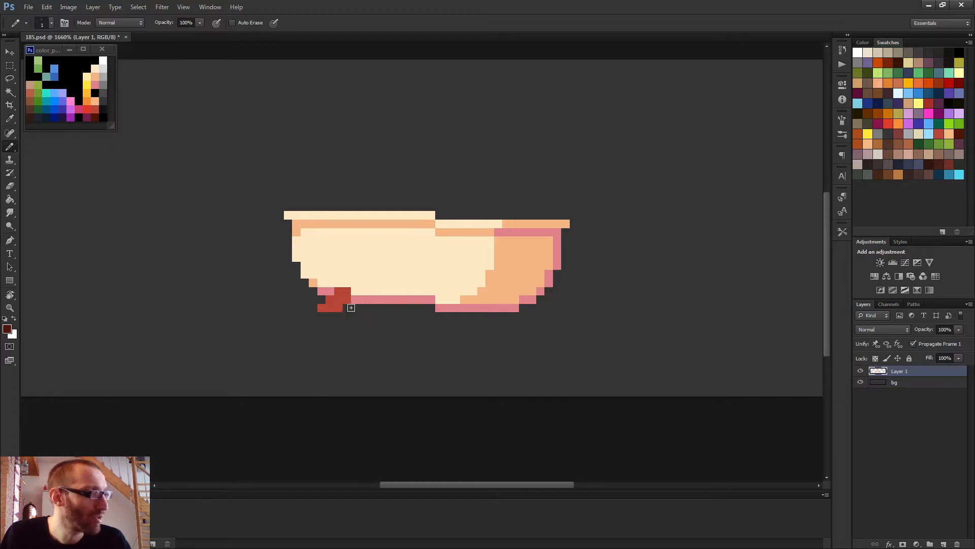
left_click_drag(347, 307, 356, 308)
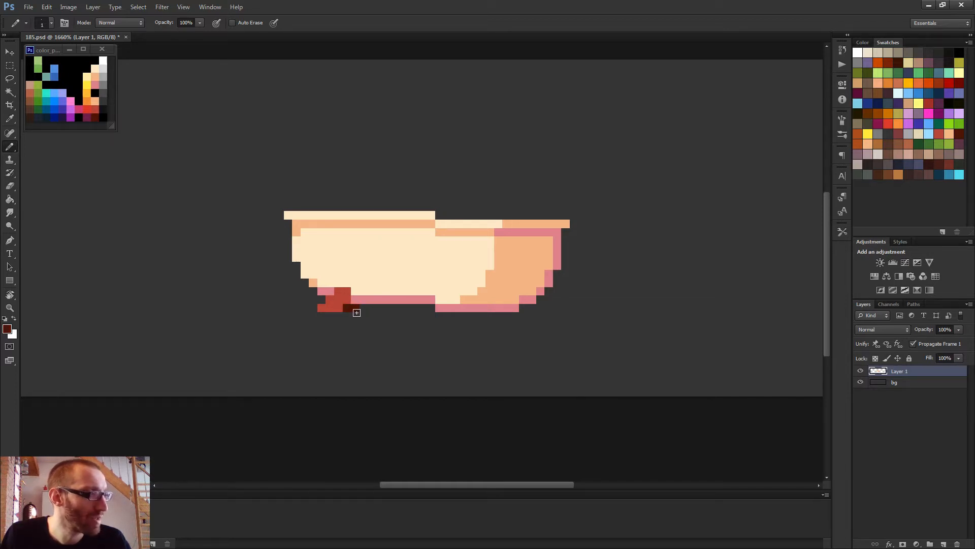
scroll(405, 329, "down", 2)
scroll(437, 329, "down", 2)
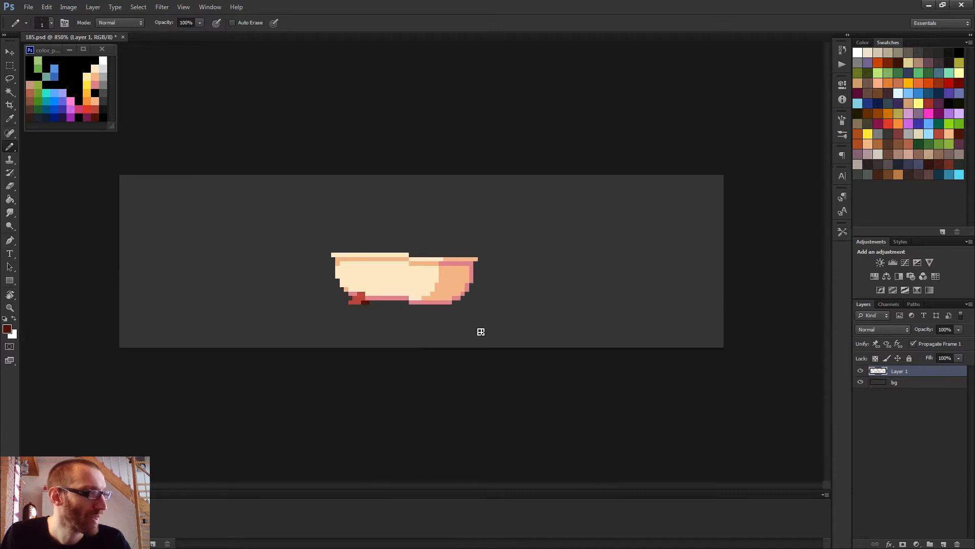
- Select the foot's pixels with the Rectangular Marquee, move them one pixel down and clear the selection
scroll(330, 311, "up", 4)
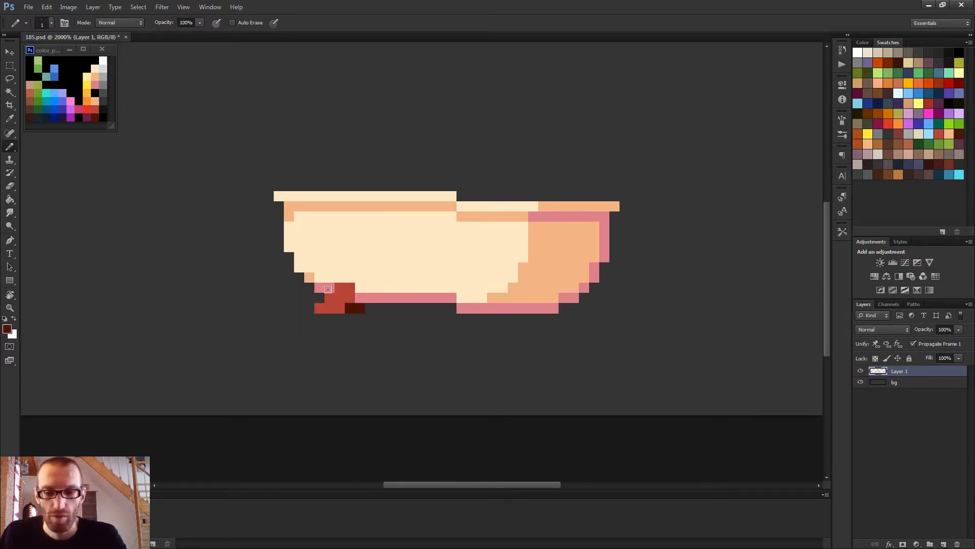
key("m")
mouse_move(337, 285)
left_mouse_down()
mouse_move(352, 321)
mouse_move(333, 308)
left_mouse_up()
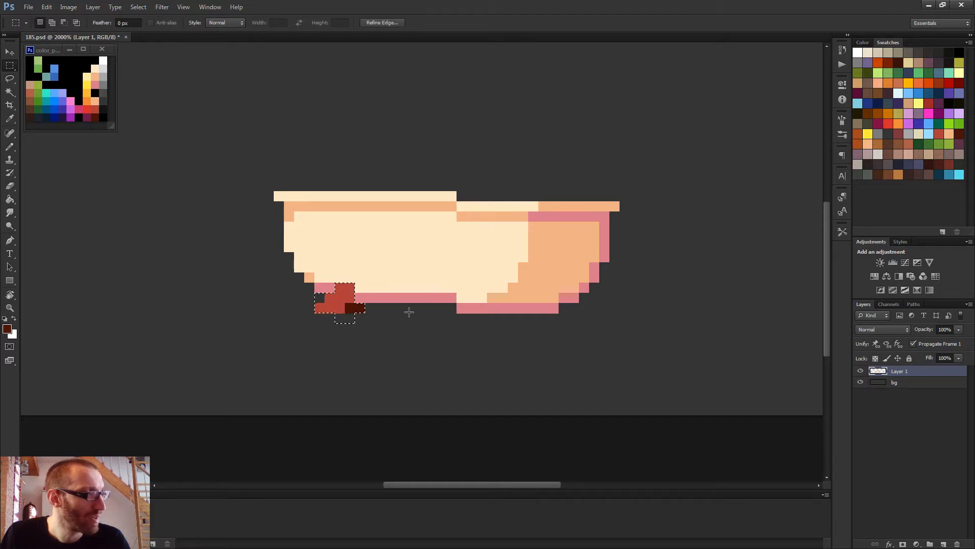
key("v")
key("Down")
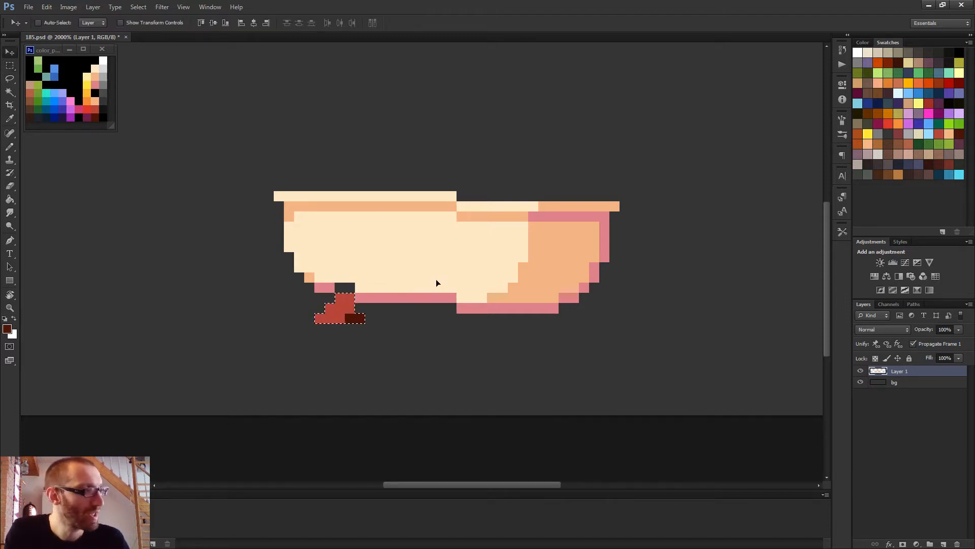
key("ctrl+d")
- Sample the bowl's cream colour and fill the two-pixel gap left above the foot with the Pencil
key("b")
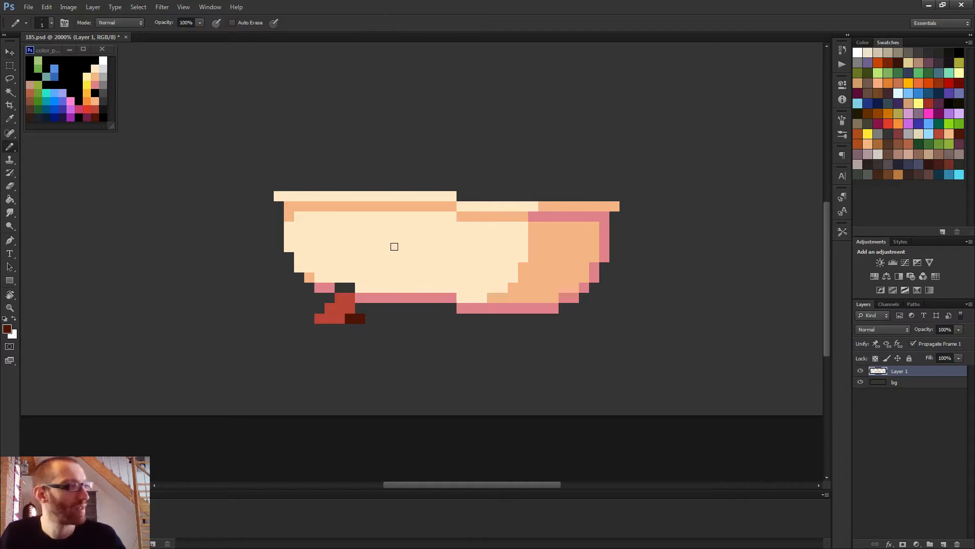
left_click(367, 279, "alt")
left_click_drag(351, 287, 336, 288)
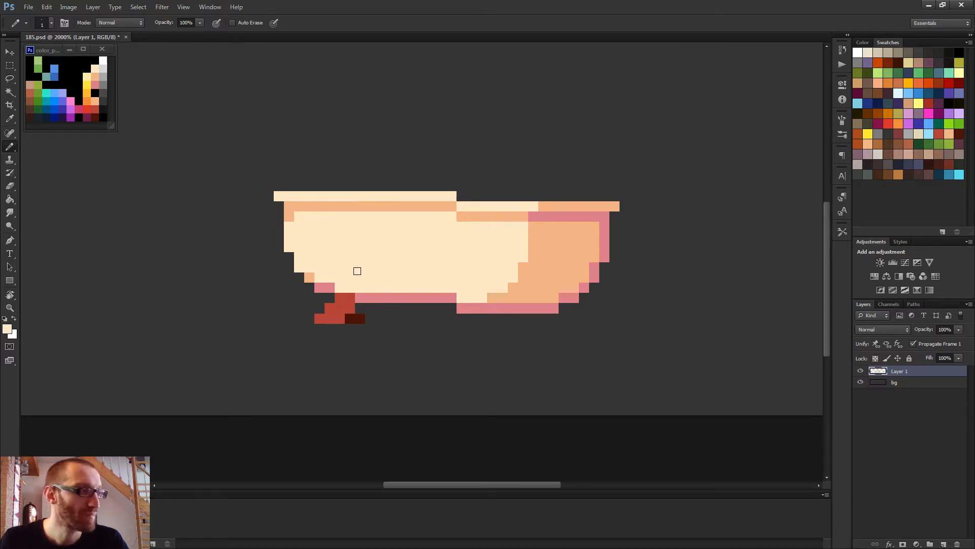
- Sample the foot's dark red and extend its shadow by one pixel above and one pixel beside the existing shadow
scroll(356, 299, "up", 2)
left_click(363, 334, "alt")
left_click(362, 313)
left_click(378, 329)
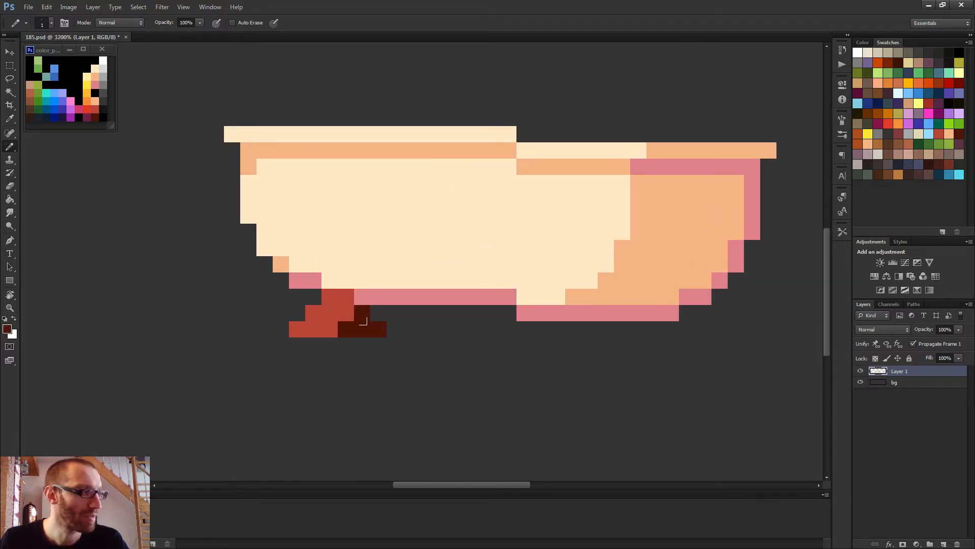
scroll(401, 312, "down", 3)
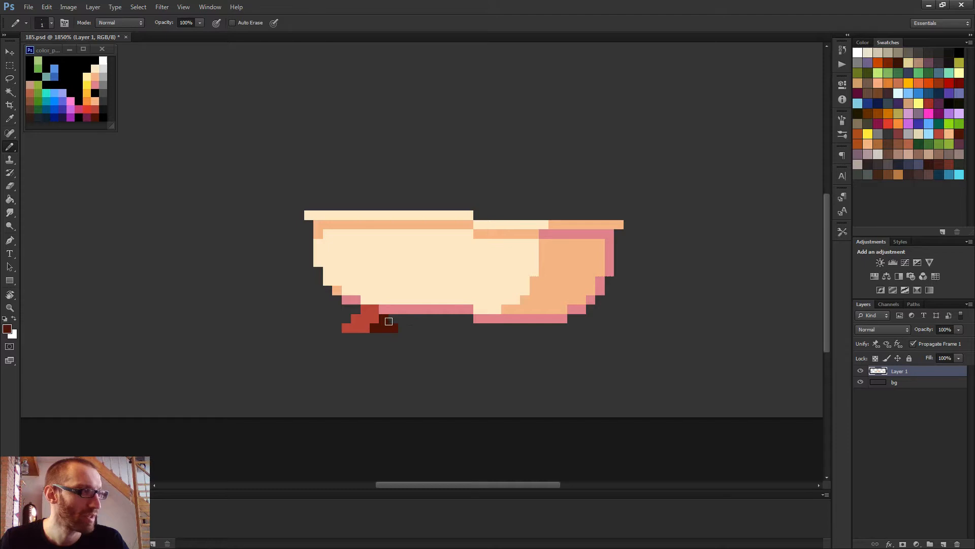
- Pick orange from the palette image and paint a highlight over the outer pixels of the foot's two lower rows
scroll(388, 321, "up", 2)
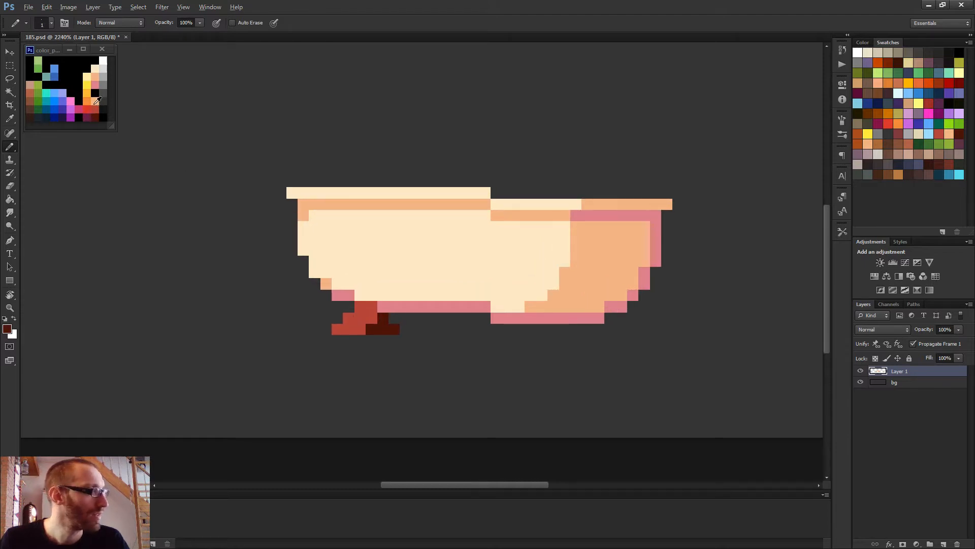
left_click(88, 99, "alt")
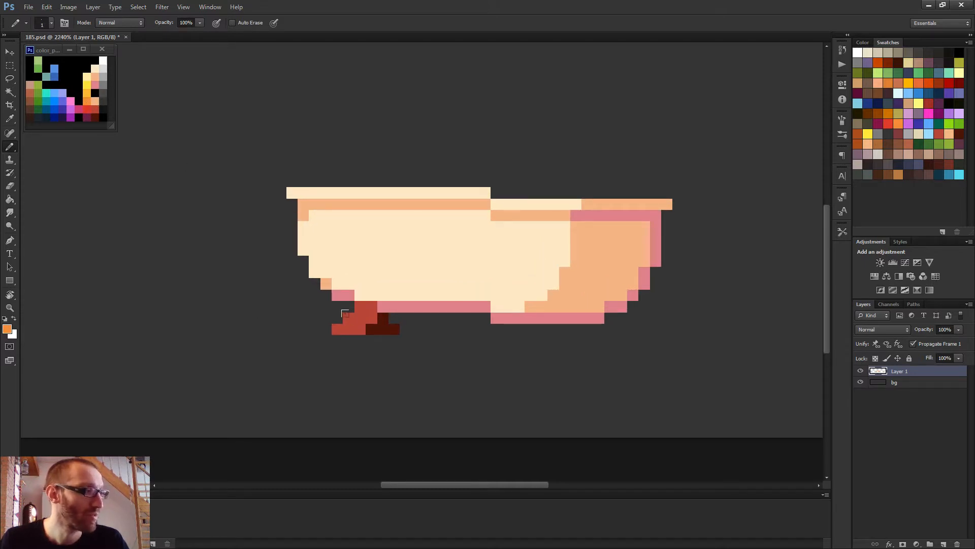
left_click_drag(346, 314, 351, 317)
left_click(335, 325)
left_click(349, 325)
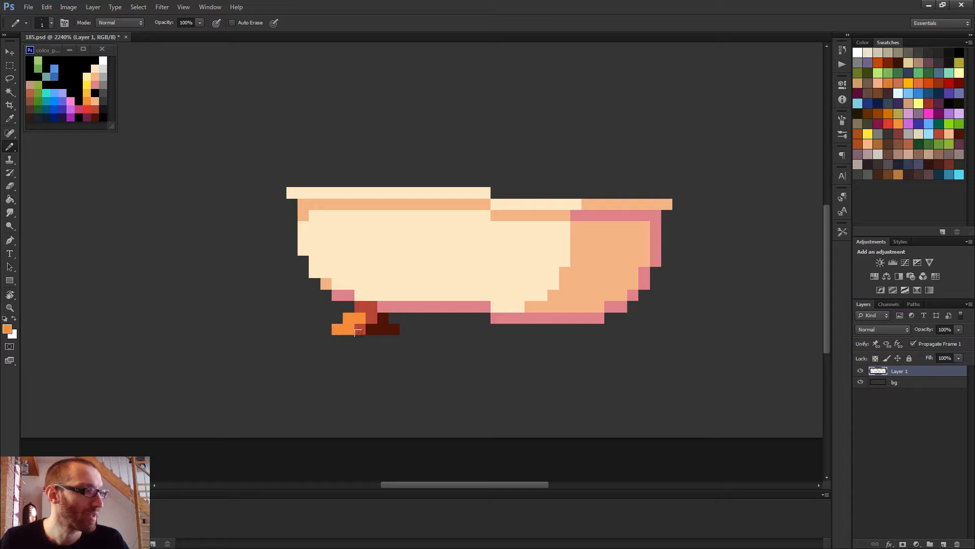
scroll(437, 330, "down", 12)
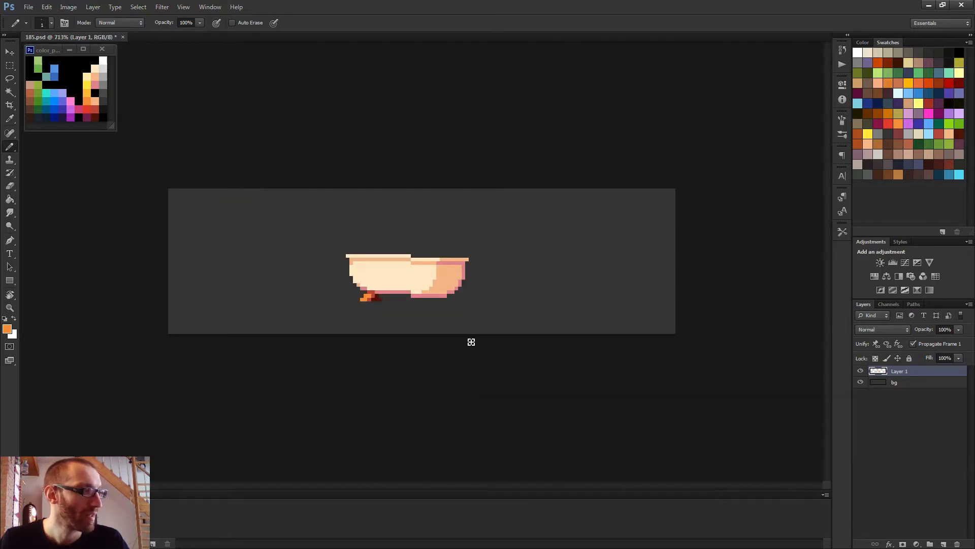
- Sample the left foot's red and paint the right foot as two stacked two-pixel rows, the lower offset outward by one pixel
scroll(437, 310, "up", 10)
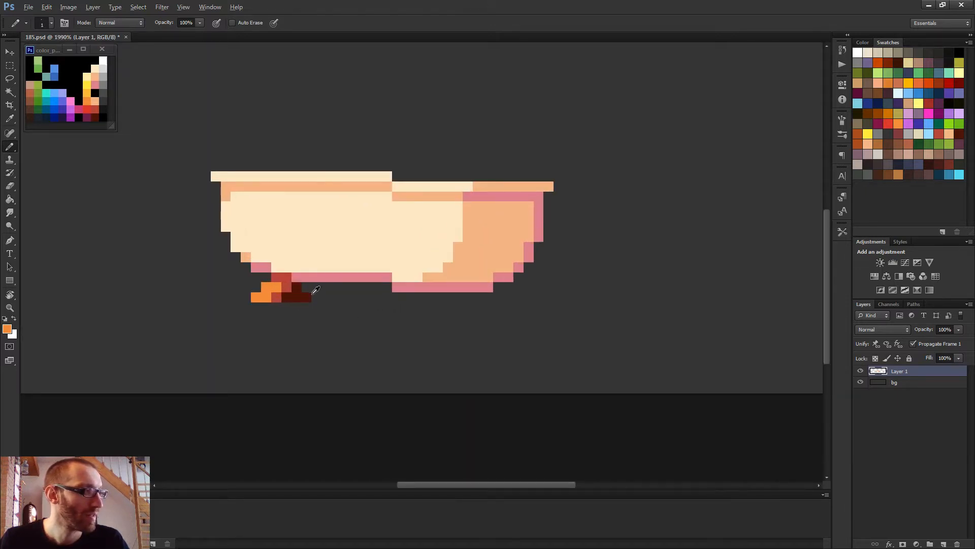
left_click(286, 278, "alt")
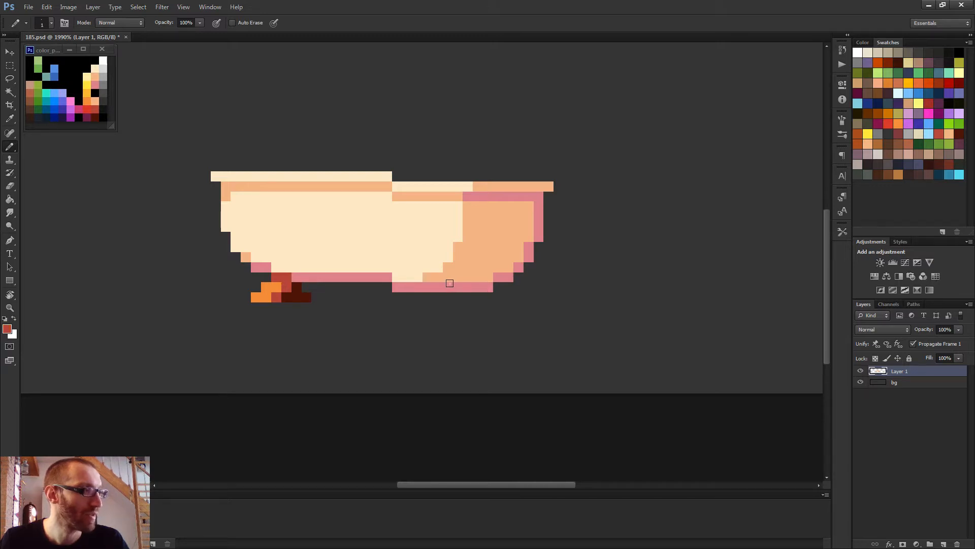
left_click(458, 287)
left_click(468, 287)
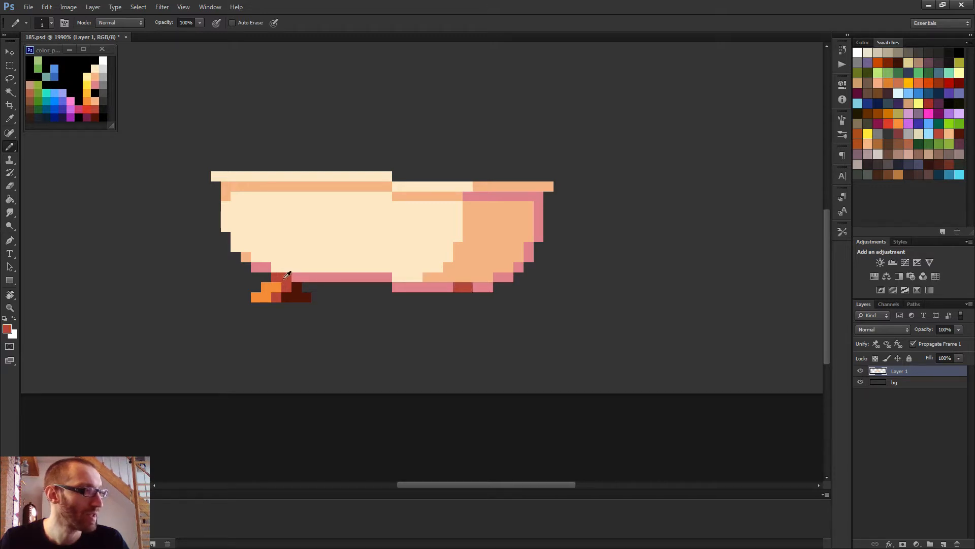
left_click(471, 296)
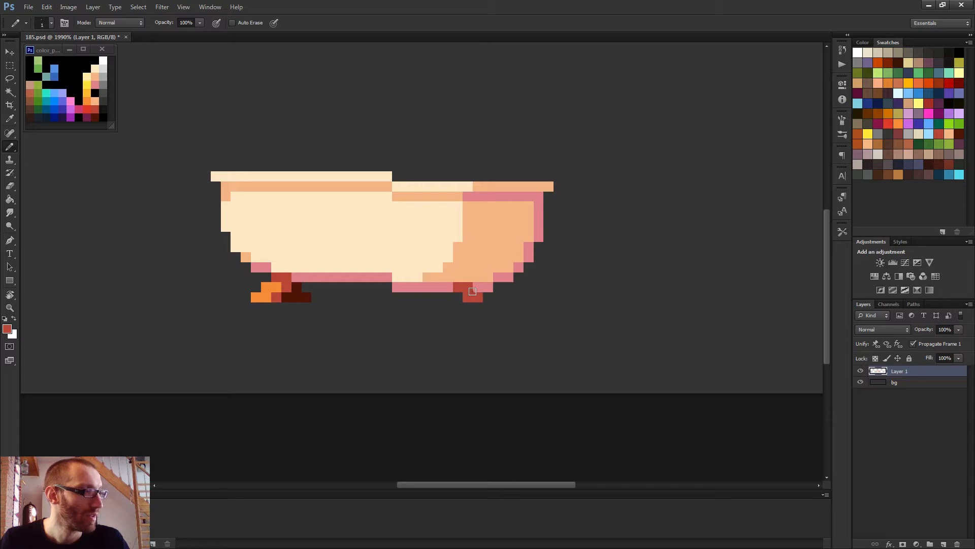
- Sample the left foot's dark red and paint the shadow on the outer side of the right foot
scroll(483, 304, "down", 2)
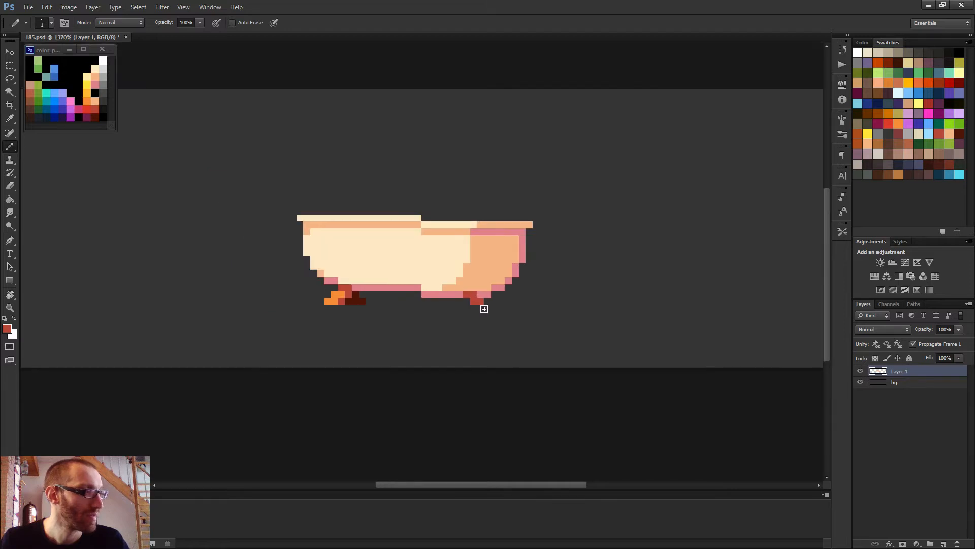
left_click(354, 303, "alt")
left_click(494, 295)
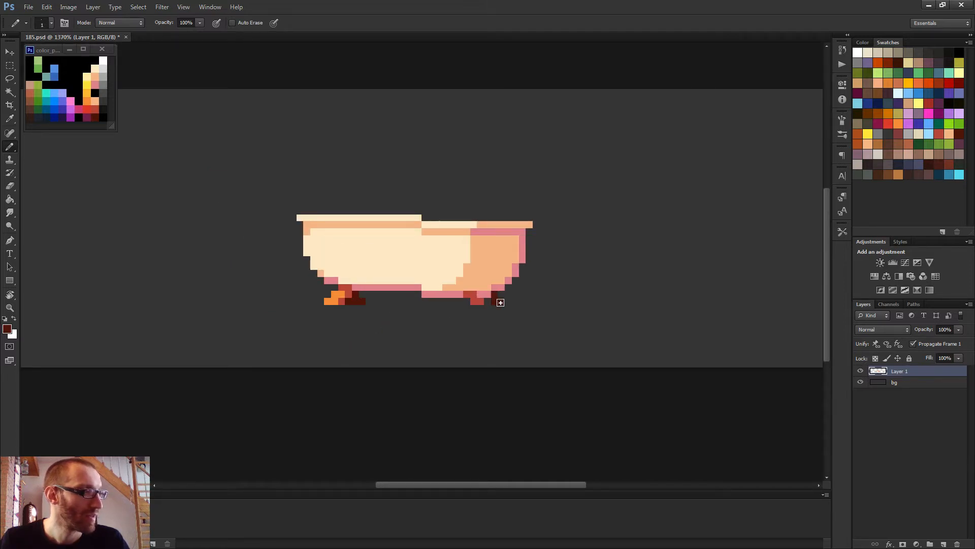
left_click(488, 301)
scroll(509, 306, "down", 1)
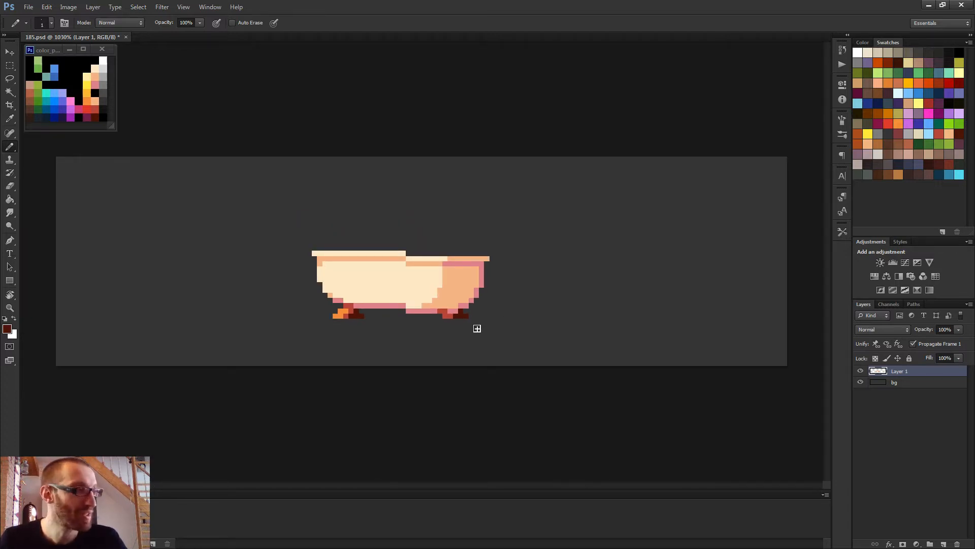
- Add one sampled orange pixel to the right foot, and extend the foot two red pixels wide up into the bowl's shading
scroll(477, 328, "up", 3)
scroll(457, 317, "up", 1)
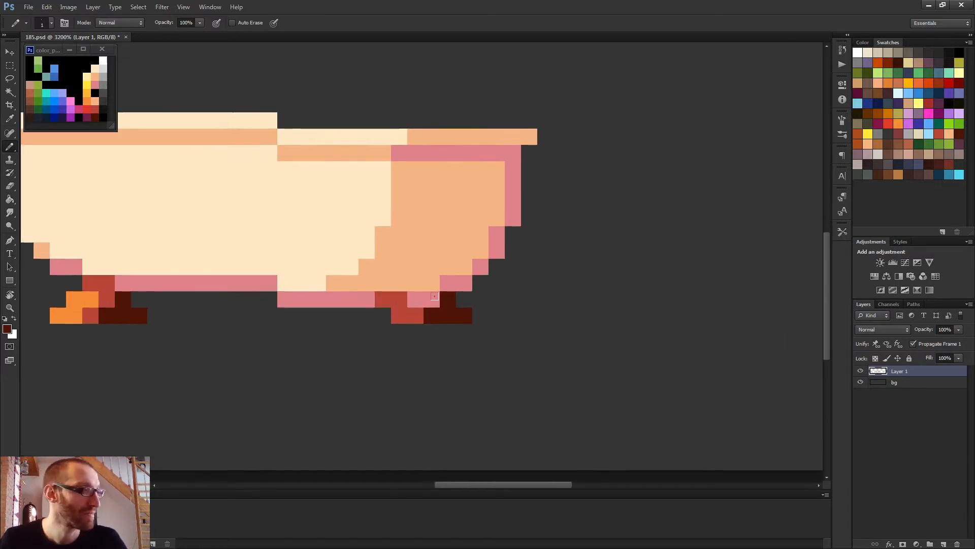
left_click(91, 297, "alt")
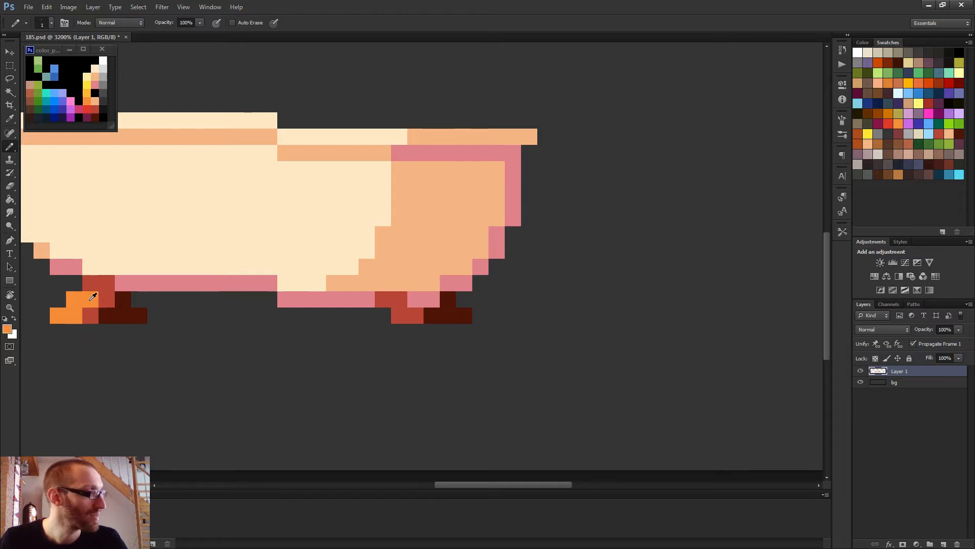
left_click(399, 298)
left_click(381, 298, "alt")
left_click_drag(383, 283, 399, 283)
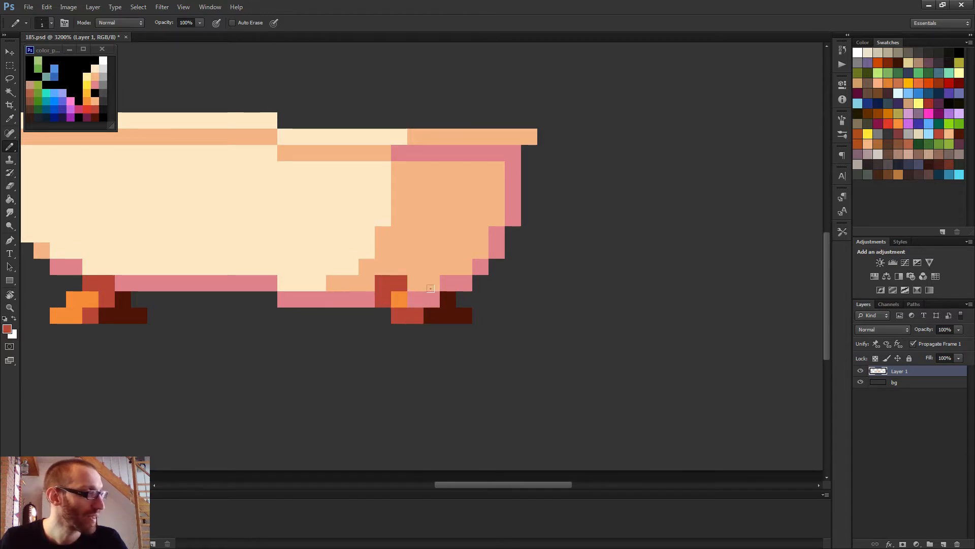
- Sample the highlight orange and widen the right foot's highlight by one pixel
scroll(430, 288, "down", 6)
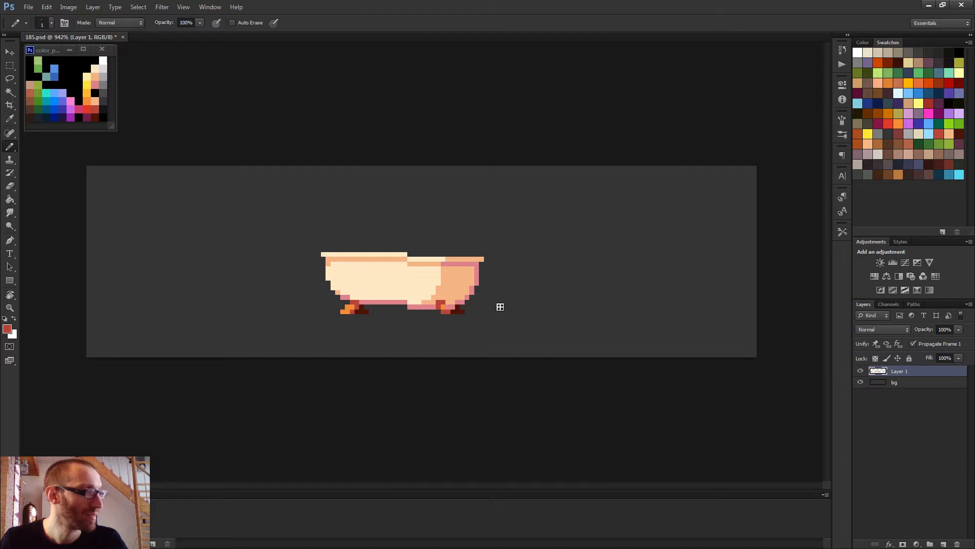
scroll(500, 307, "down", 1)
scroll(500, 308, "up", 5)
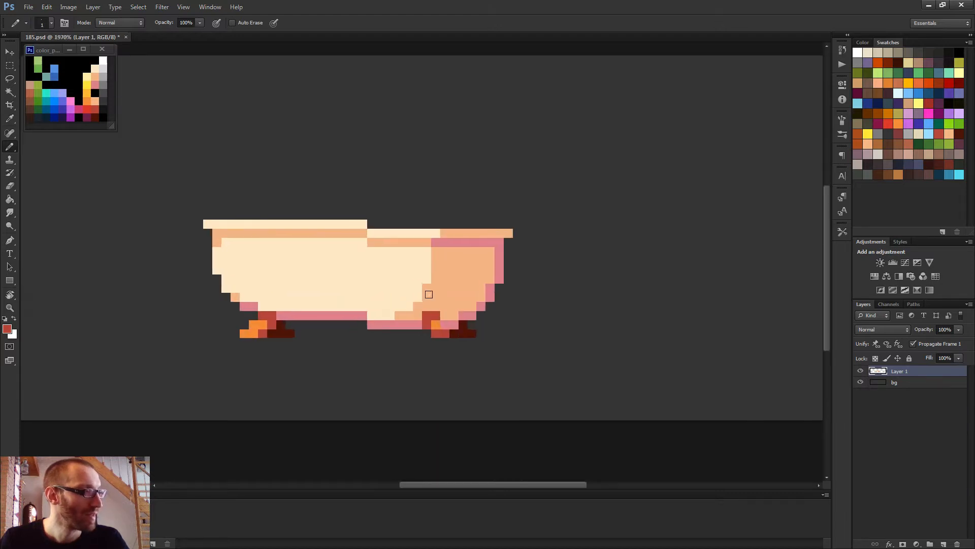
left_click(436, 328, "alt")
left_click(426, 327)
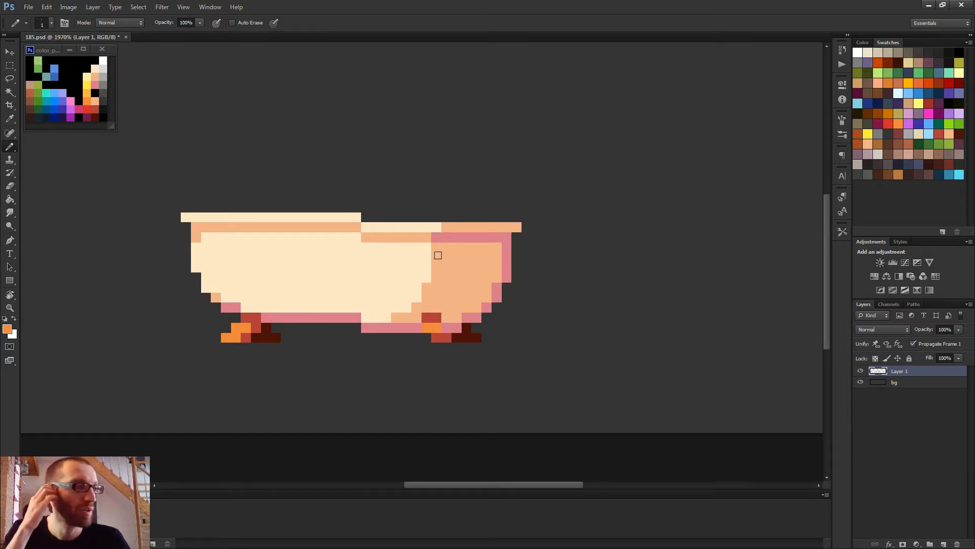
- Sample the right foot's red and paint over its two orange highlight pixels
scroll(433, 301, "up", 3)
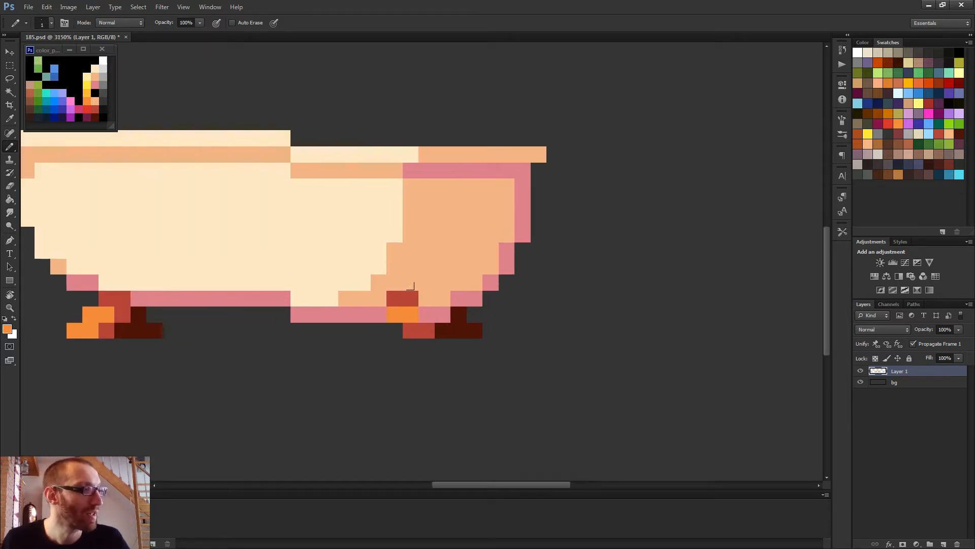
left_click(410, 296, "alt")
left_click(395, 314)
left_click(410, 314)
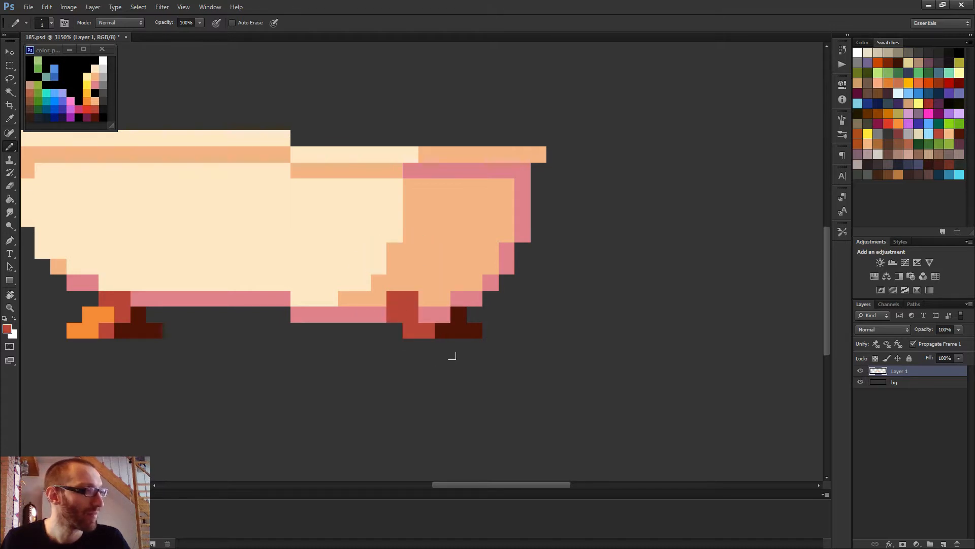
- Pick near-black from the palette image and paint a ground shadow outside the left foot and in a row beneath both feet
scroll(439, 335, "down", 1)
scroll(439, 335, "down", 4)
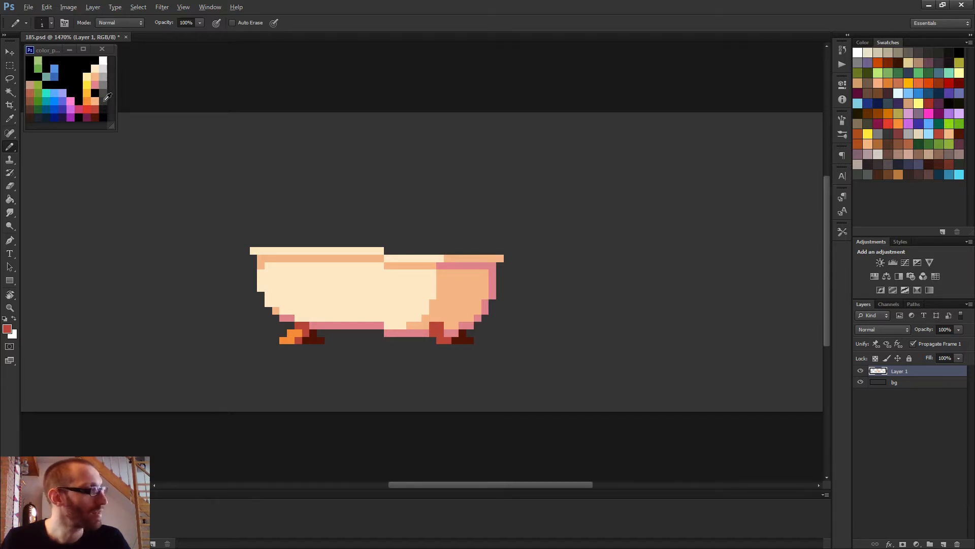
left_click(108, 96, "alt")
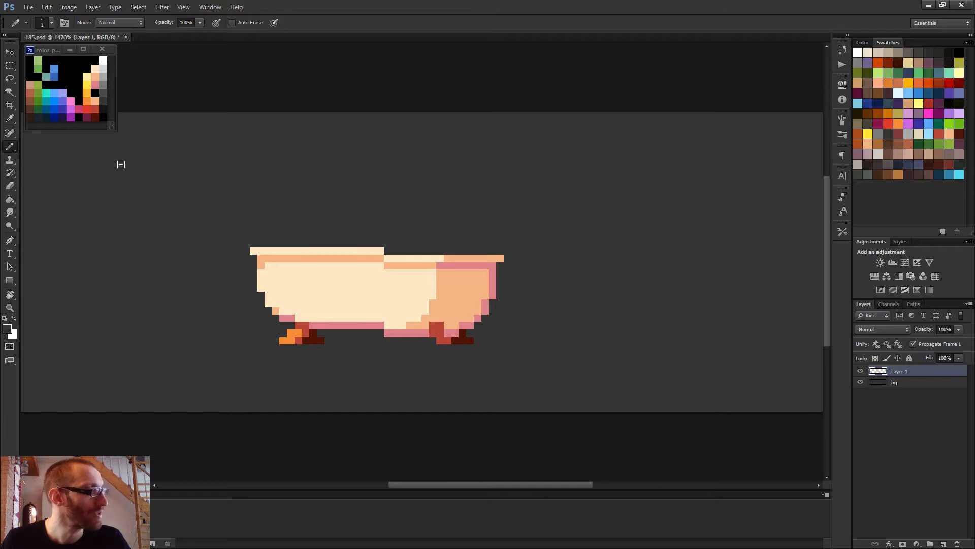
left_click(104, 108, "alt")
left_click_drag(276, 341, 255, 339)
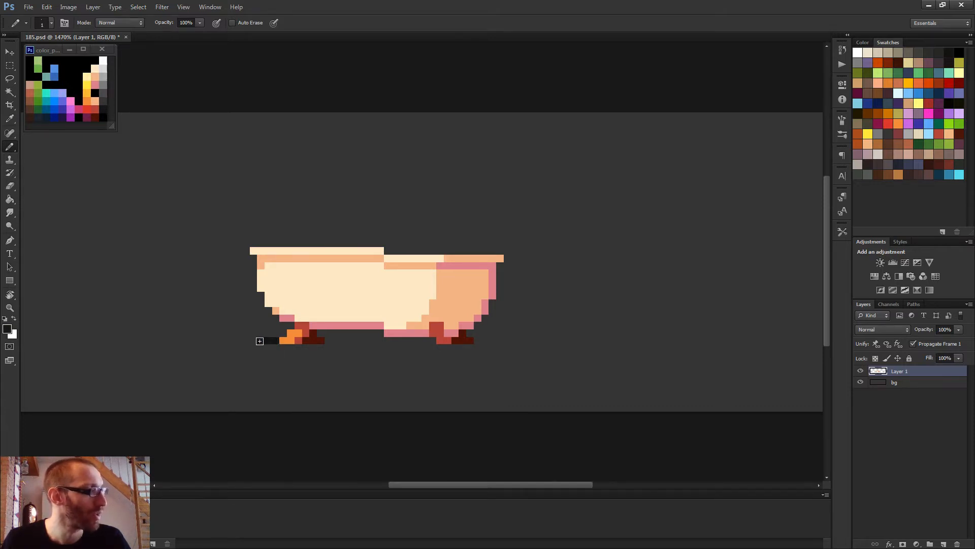
left_click(253, 340)
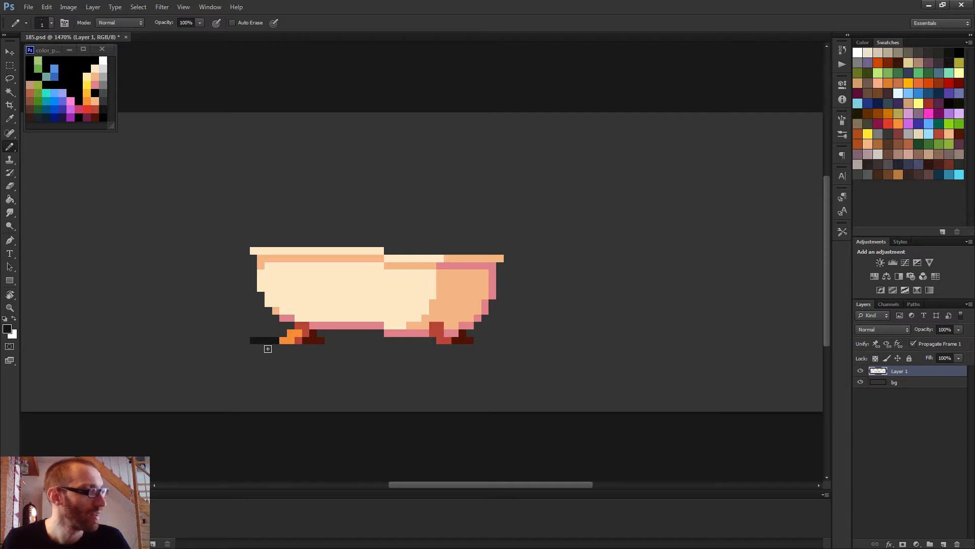
left_click(268, 348)
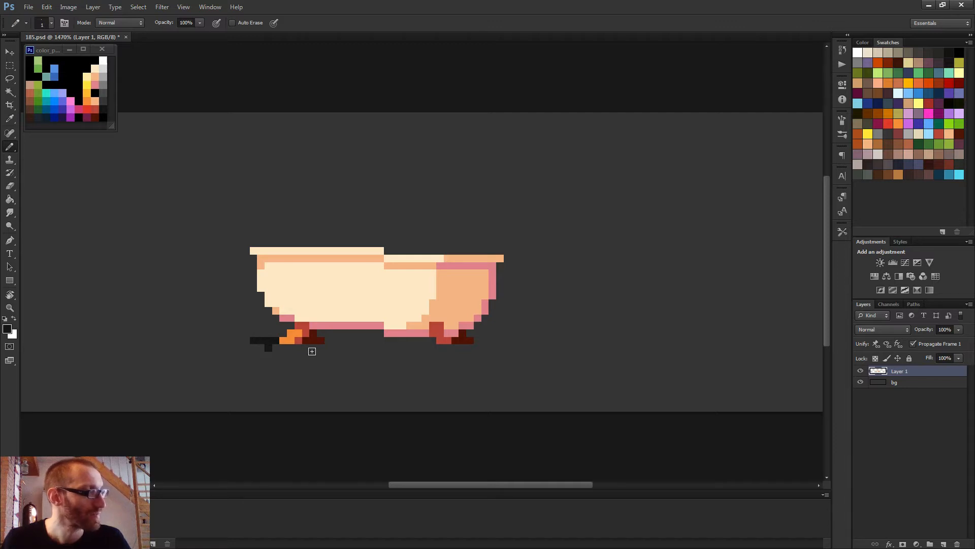
left_click(455, 348, "shift")
- Fill the upper shadow row between the feet and extend the ground shadow past the right foot
left_click(328, 340)
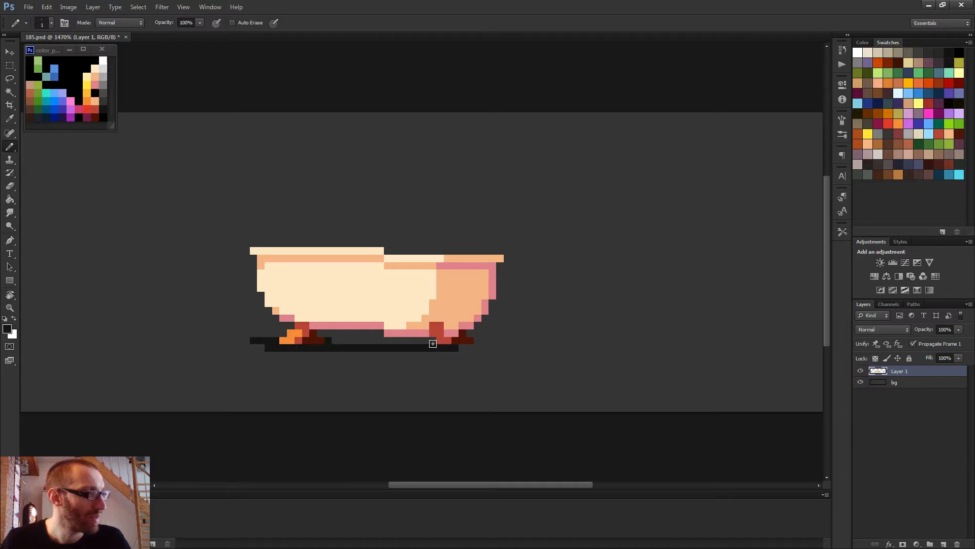
left_click(435, 340, "shift")
mouse_move(460, 347)
left_mouse_down()
mouse_move(492, 342)
mouse_move(473, 335)
left_mouse_up()
left_click(478, 347)
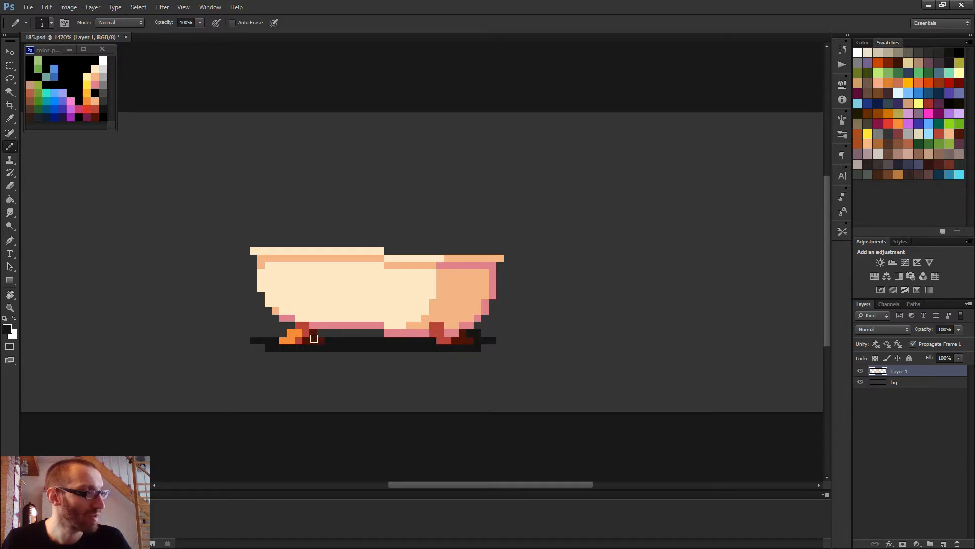
- Add a near-black pixel beside the left foot's upper edge and fill the gap under the bowl between the feet
left_click(281, 332)
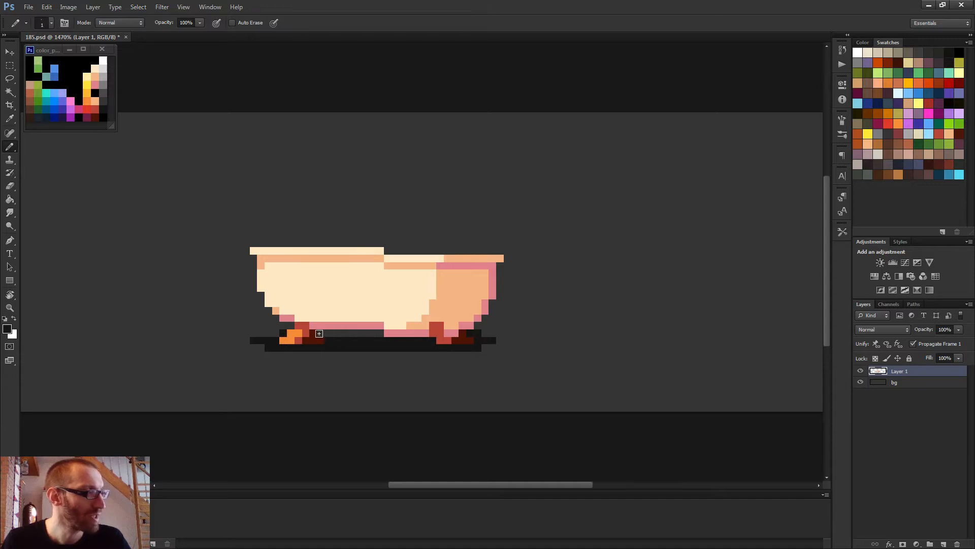
left_click(320, 333)
left_click(380, 333, "shift")
- Add a third near-black shadow row under the tub's right half and lengthen the row above it by two pixels
scroll(387, 356, "down", 3)
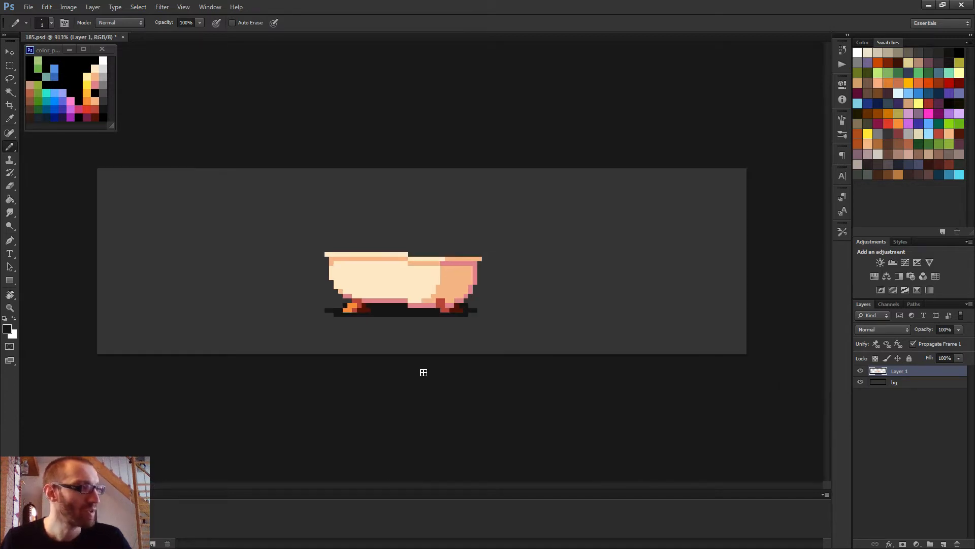
scroll(478, 314, "up", 2)
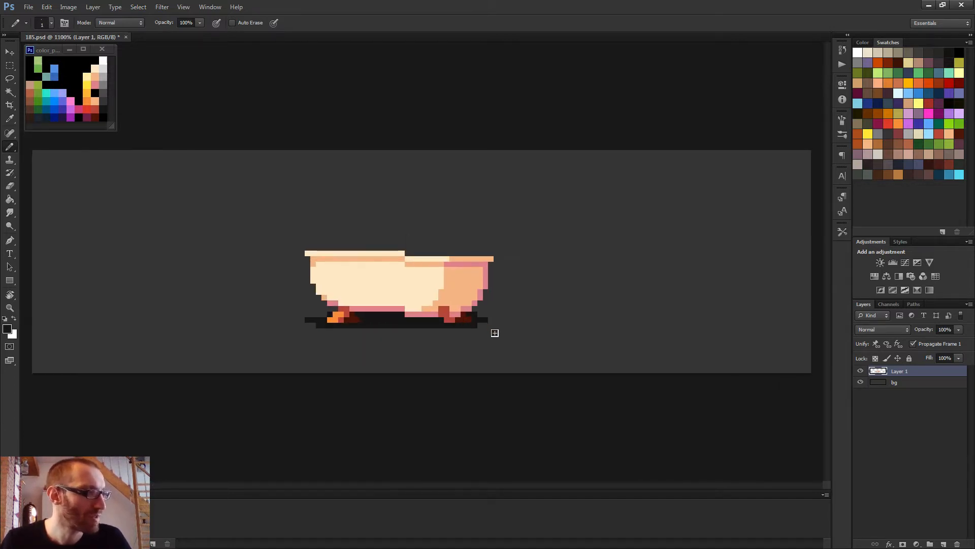
scroll(551, 356, "down", 1)
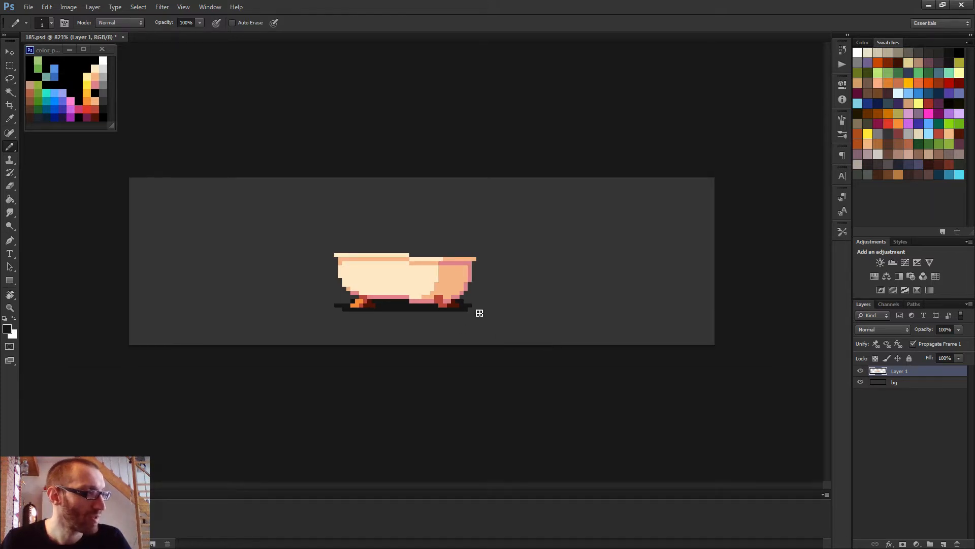
scroll(528, 332, "down", 3)
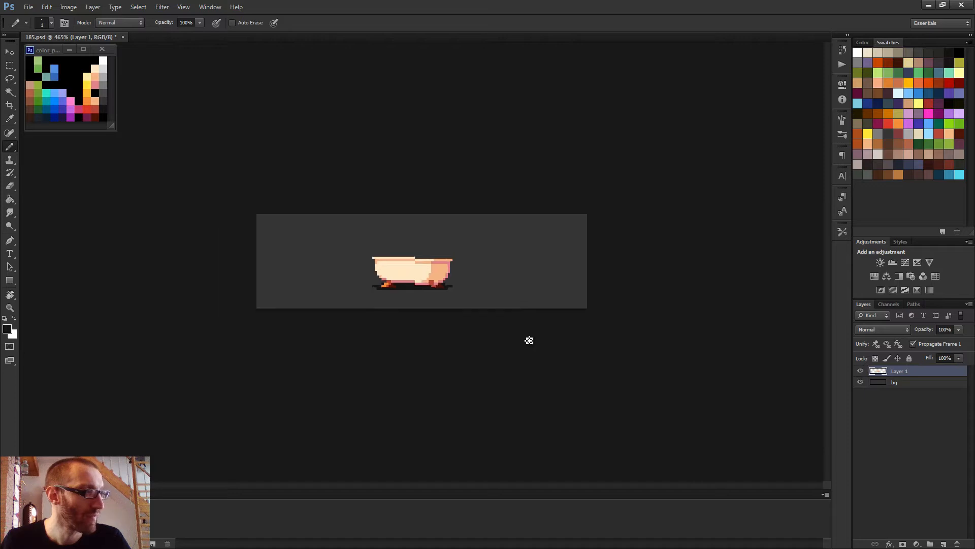
scroll(529, 340, "up", 5)
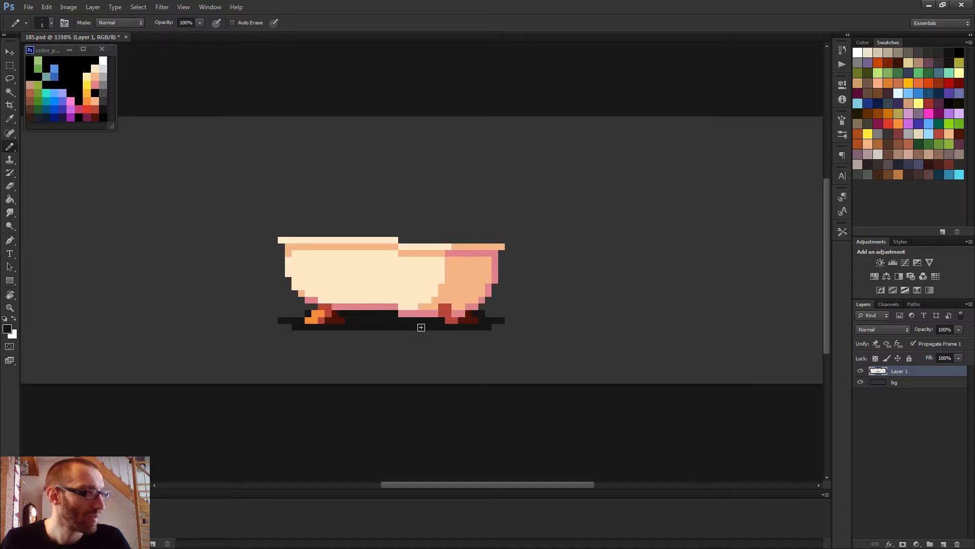
left_click(492, 334, "shift")
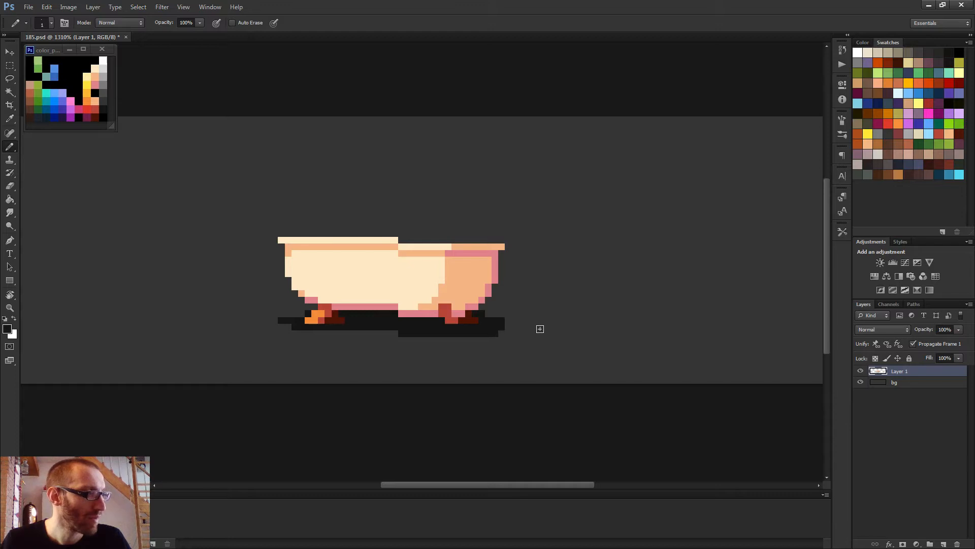
- Trim the right end of the ground shadow's rows by one to two pixels with the Eraser, and return to the Pencil
scroll(538, 329, "down", 4)
scroll(472, 289, "up", 3)
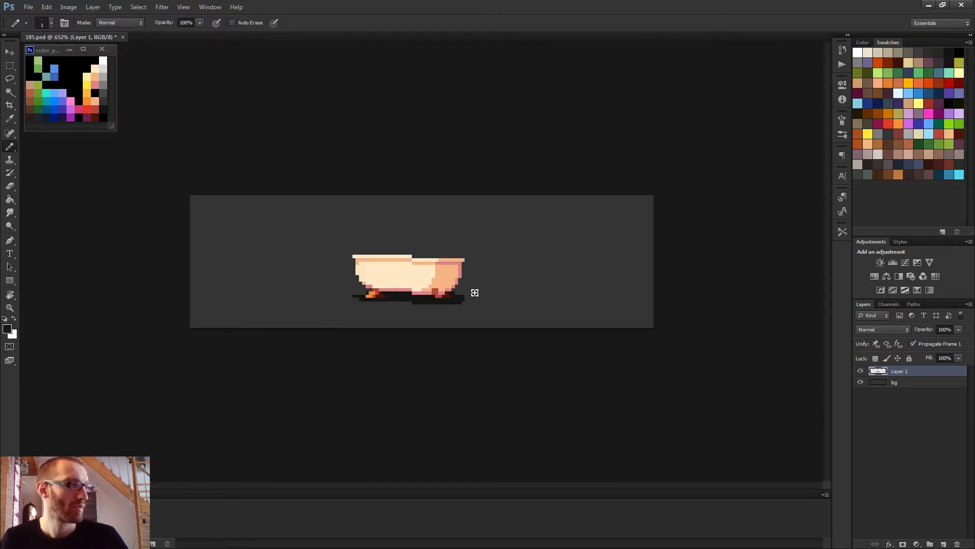
key("e")
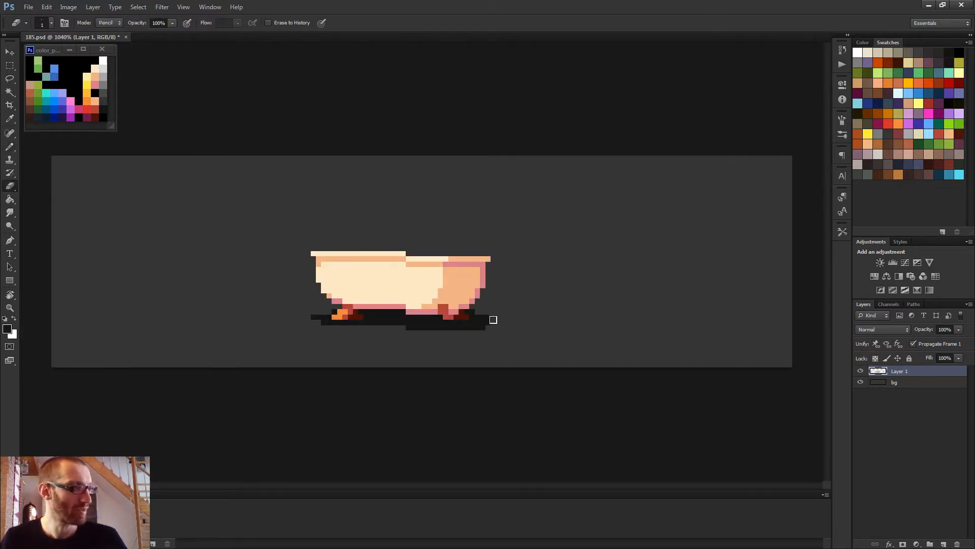
scroll(533, 373, "down", 2)
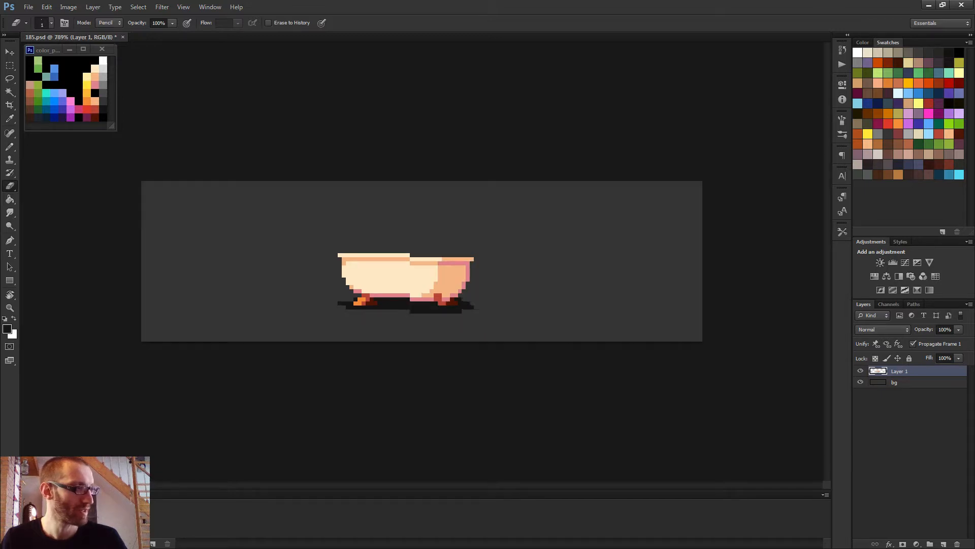
scroll(498, 317, "up", 1)
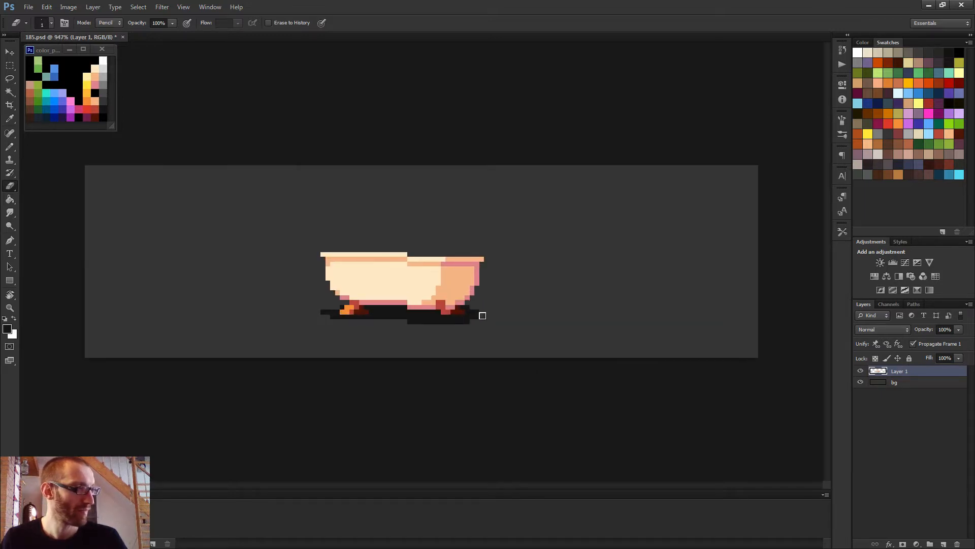
scroll(533, 342, "down", 2)
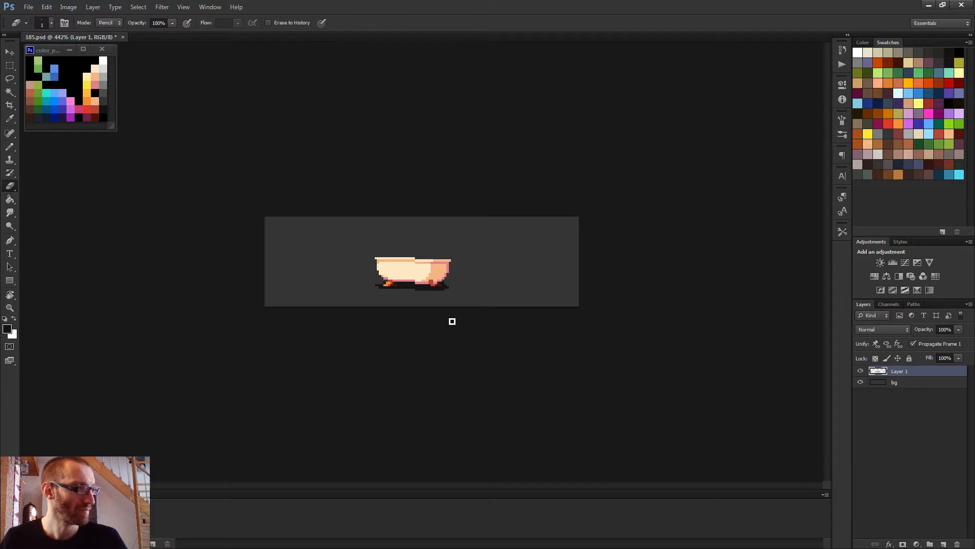
scroll(406, 308, "up", 4)
key("b")
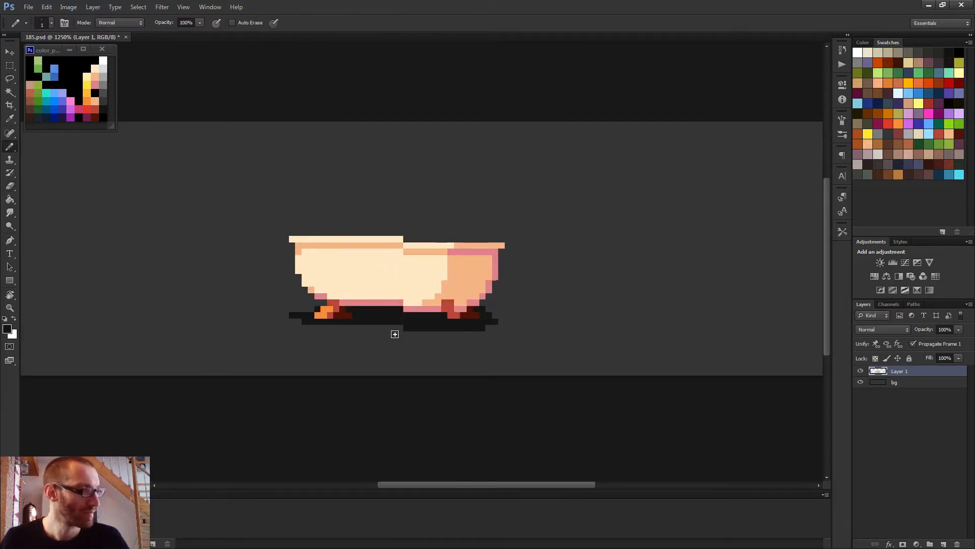
- Lower the tub's right foot one row: cover its top pixels with peach and add red pixels along its inner edge and underneath
scroll(394, 332, "down", 1)
scroll(466, 337, "down", 2)
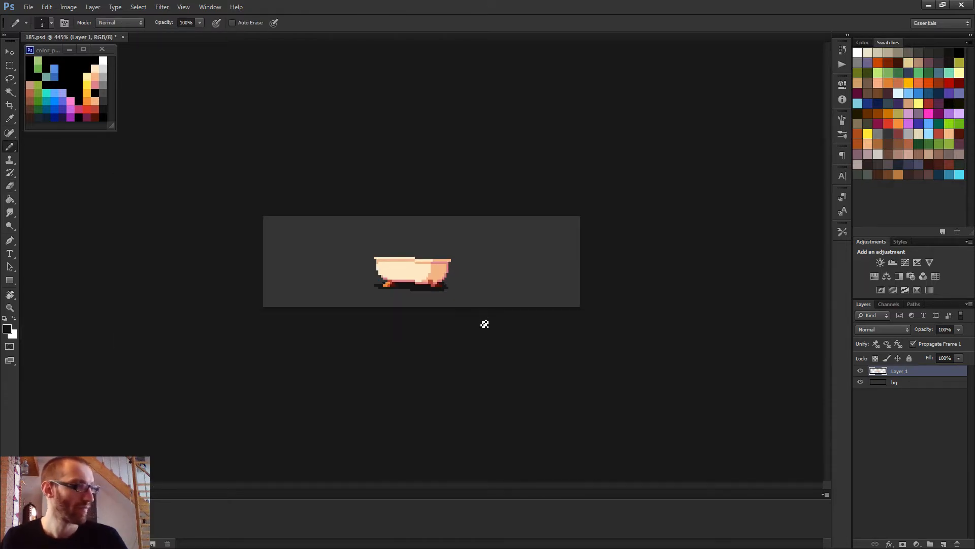
scroll(477, 325, "up", 3)
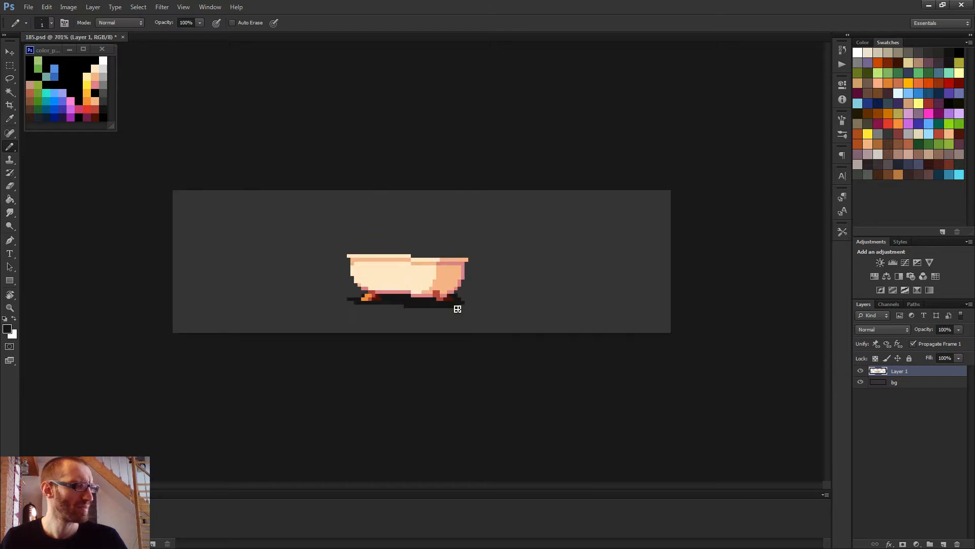
left_click(444, 312, "alt")
scroll(442, 315, "up", 2)
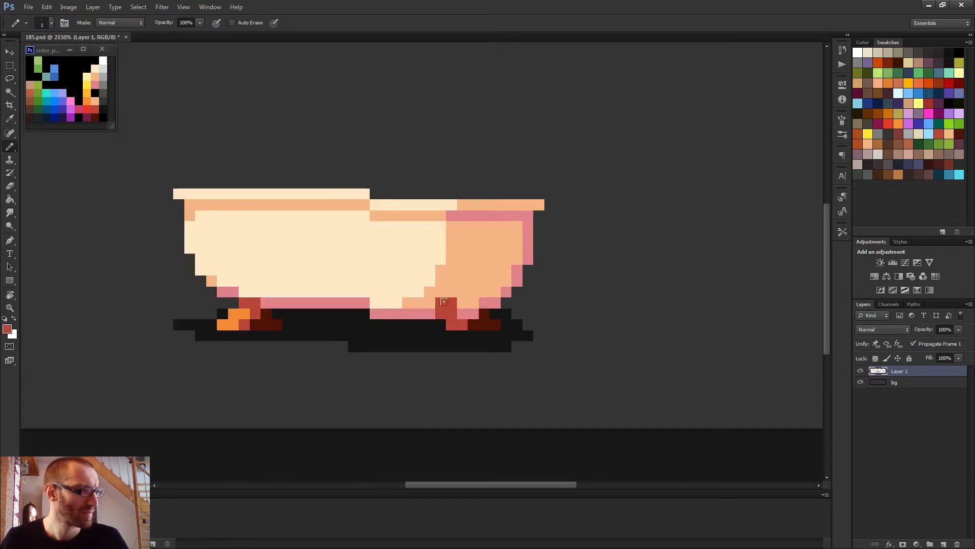
left_click(467, 297, "alt")
left_click_drag(453, 303, 439, 301)
left_click(452, 313, "alt")
left_click(441, 324)
left_click_drag(450, 336, 467, 333)
scroll(539, 329, "down", 2)
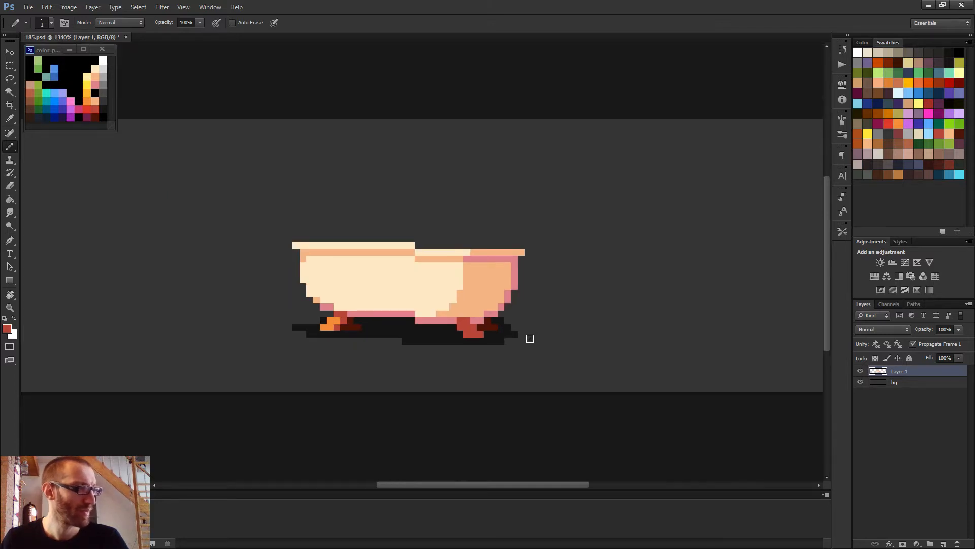
scroll(528, 335, "down", 2)
- Add a two-pixel orange highlight to the right foot, sampling the orange from the left foot
scroll(508, 330, "up", 2)
scroll(464, 326, "up", 2)
left_click(449, 296, "alt")
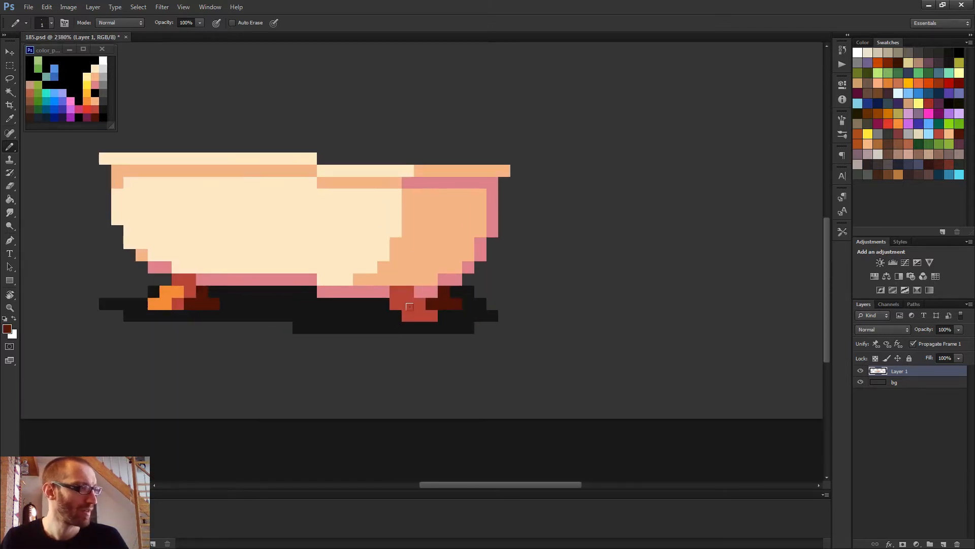
left_click(174, 290, "alt")
left_click(396, 304)
left_click(408, 303)
scroll(447, 313, "down", 2)
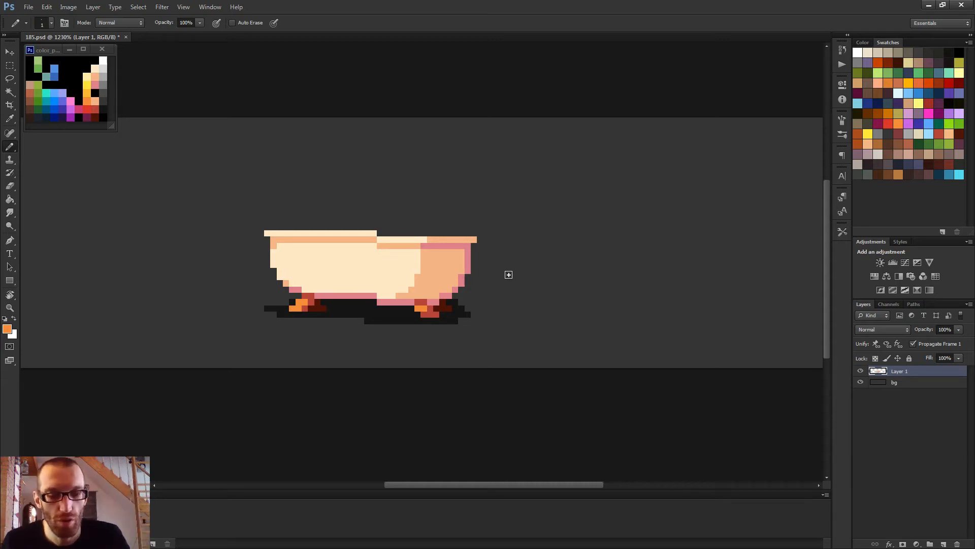
scroll(416, 305, "up", 2)
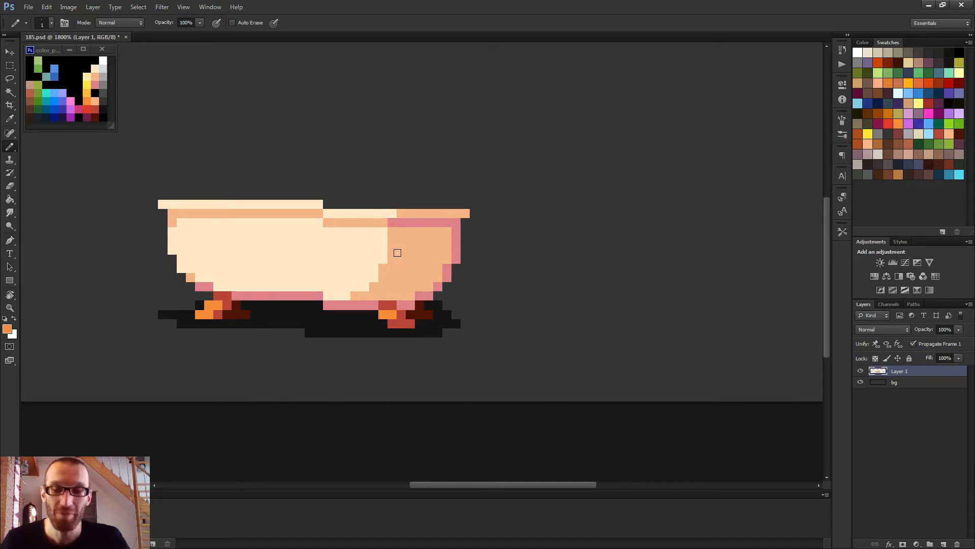
left_click(360, 242, "alt")
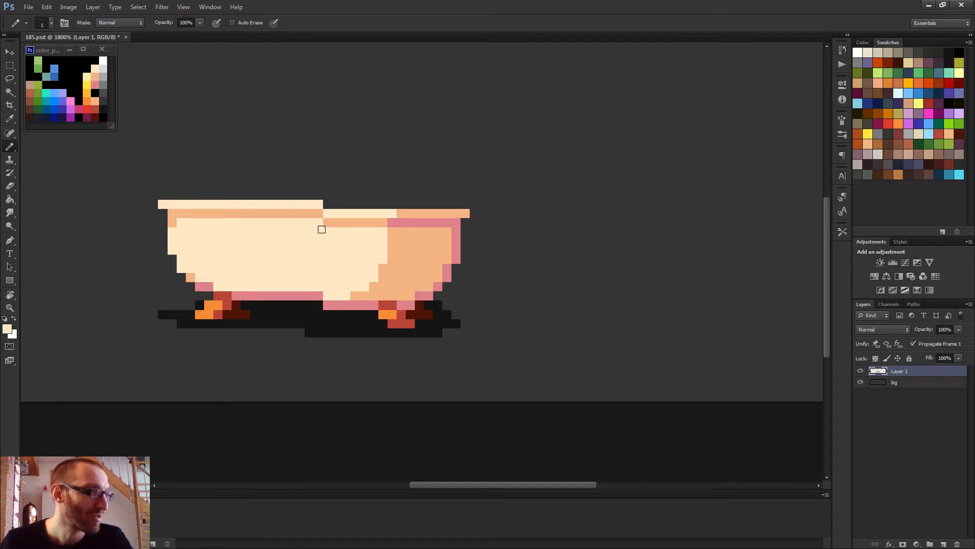
scroll(303, 240, "down", 1)
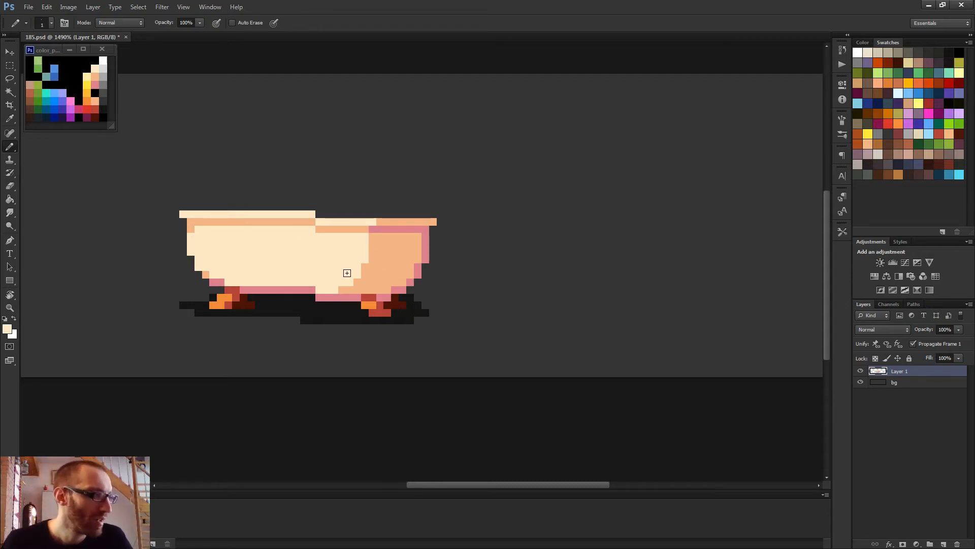
scroll(345, 271, "up", 2)
scroll(366, 230, "down", 1)
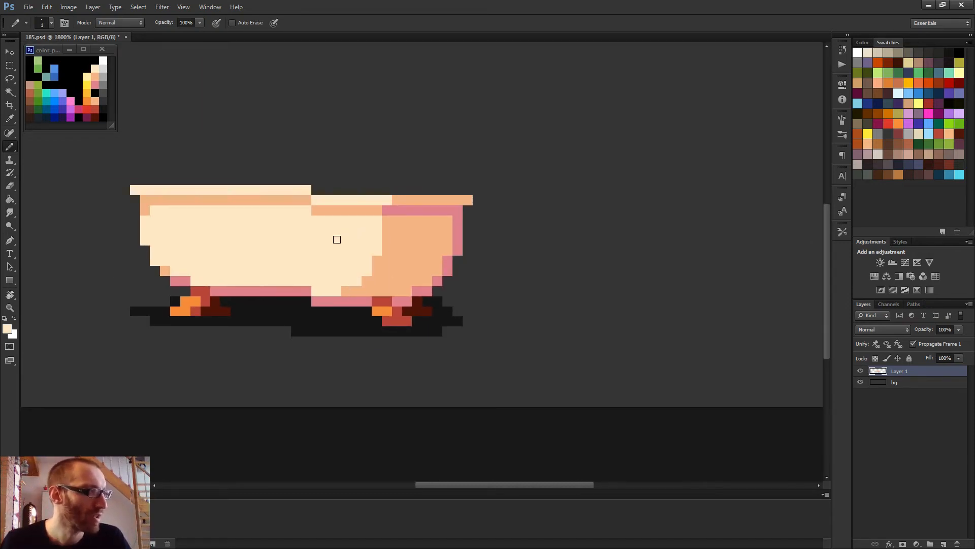
scroll(337, 239, "down", 1)
scroll(338, 240, "down", 1)
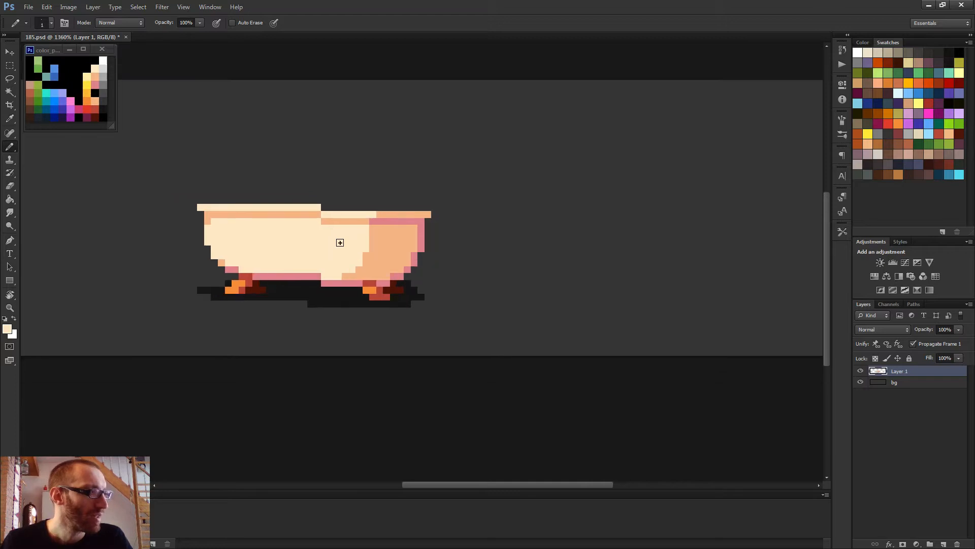
left_click(372, 289, "alt")
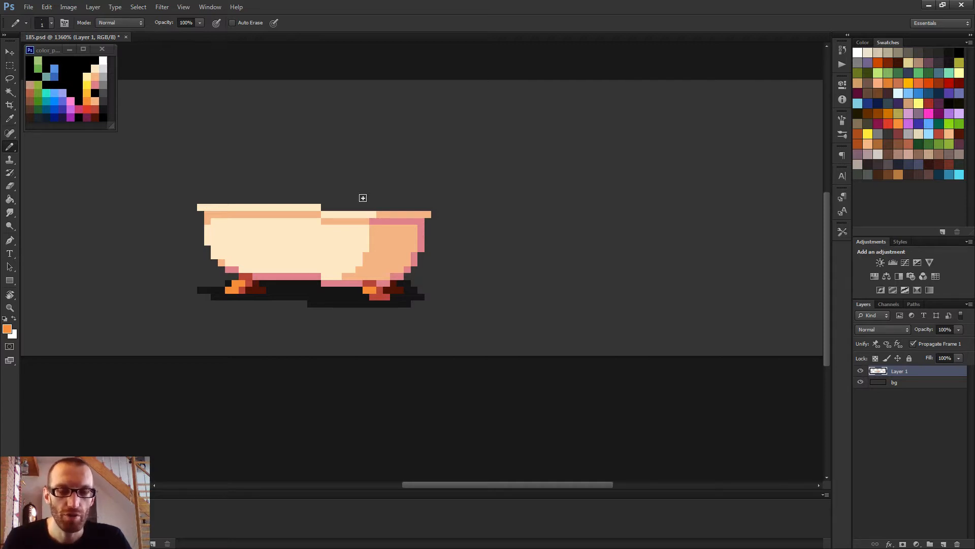
scroll(381, 216, "up", 3)
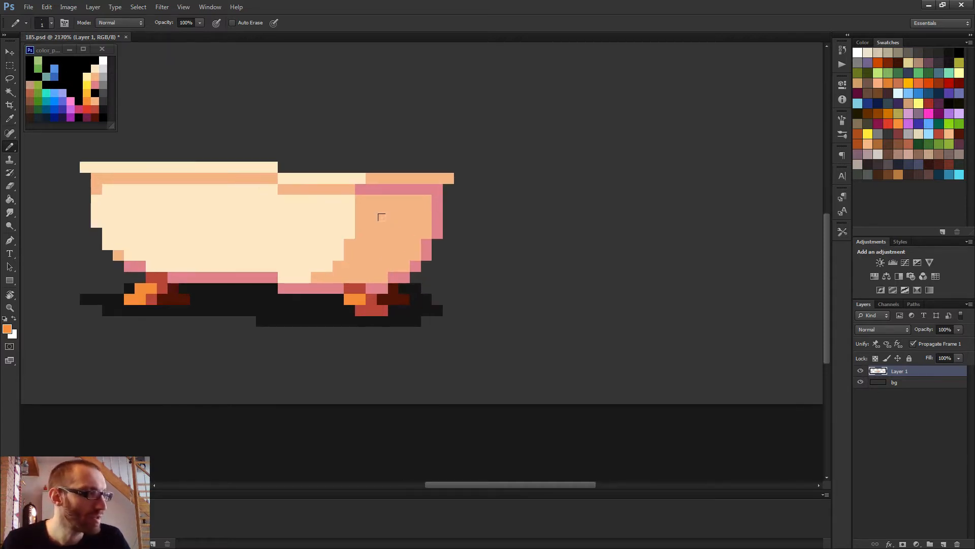
left_click(346, 215, "alt")
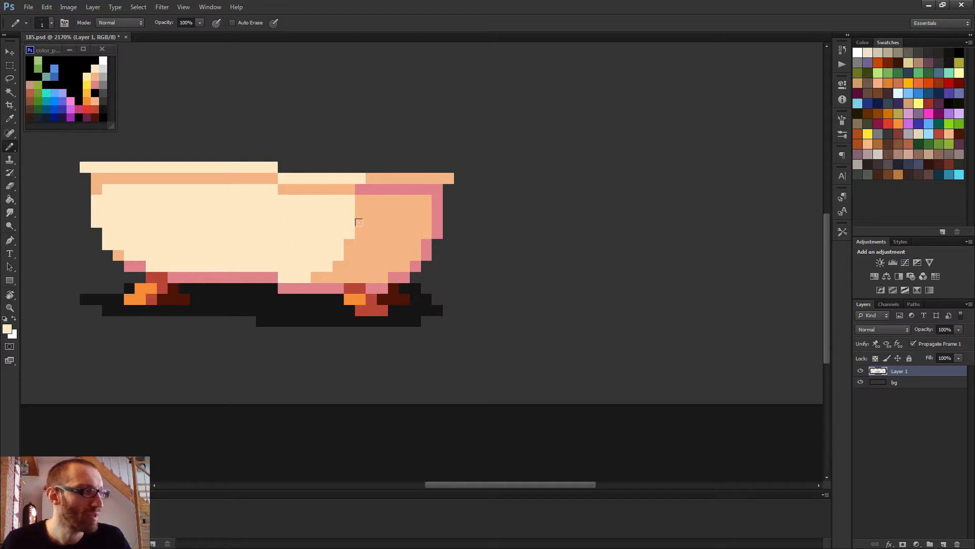
scroll(376, 223, "down", 3)
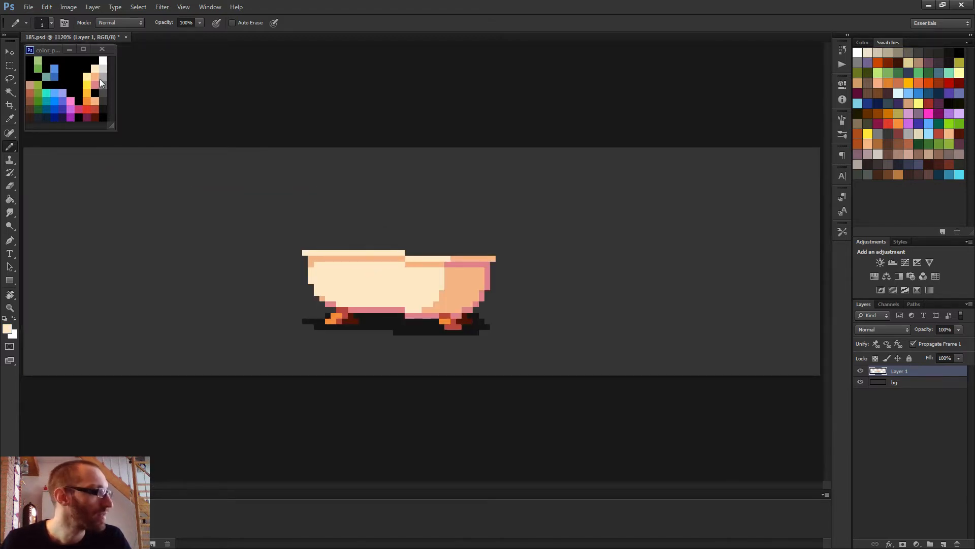
- Stamp a round brick-red head 10 pixels wide above the left half of the tub with the Pencil
left_click(99, 107, "alt")
left_click_drag(331, 210, 363, 212)
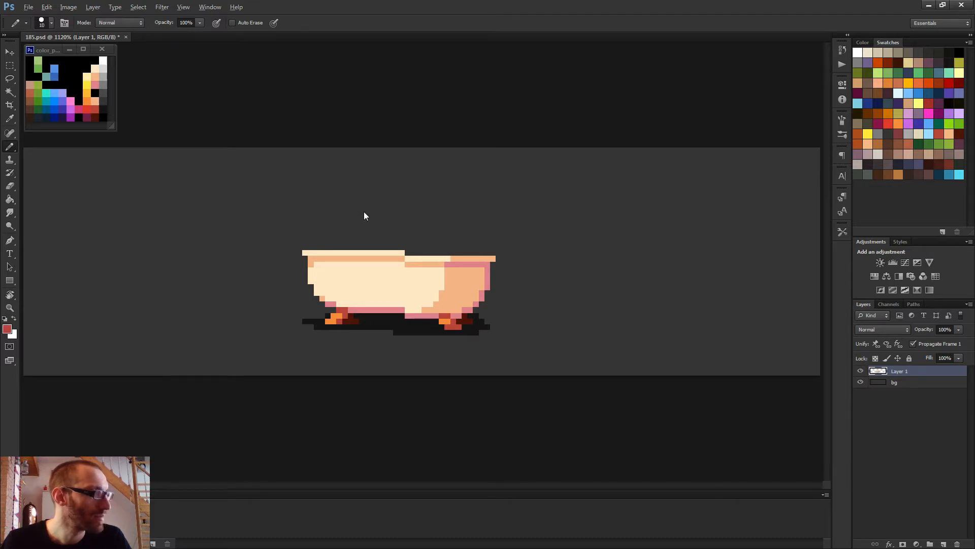
left_click(332, 195)
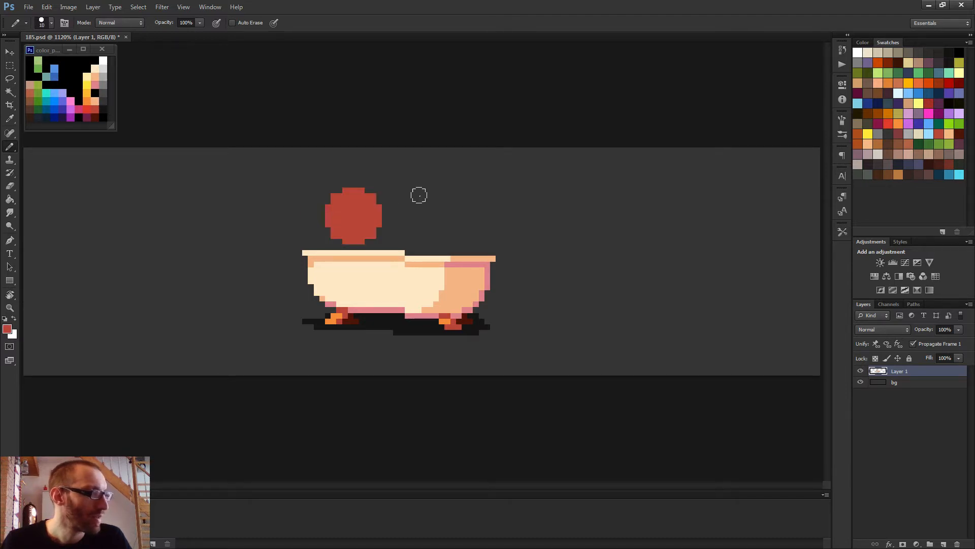
scroll(427, 201, "down", 5)
scroll(412, 227, "up", 8)
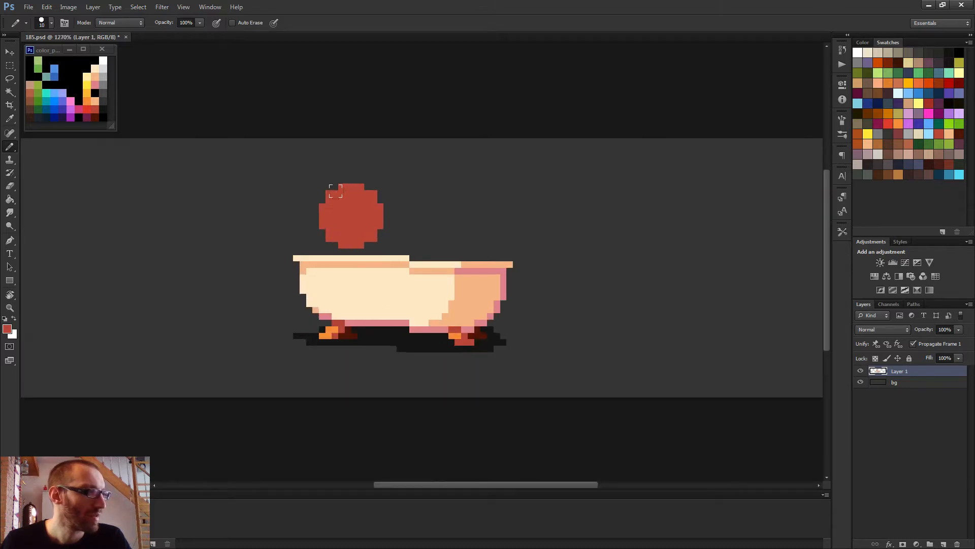
- Reduce the Pencil to 1 pixel and draw a seven-pixel brick-red shoulder row between the head and the tub's rim
key("bracketleft")
key("bracketleft")
key("bracketleft")
key("bracketleft")
key("bracketleft")
key("bracketleft")
key("bracketleft")
key("bracketleft")
key("bracketleft")
scroll(343, 258, "up", 5)
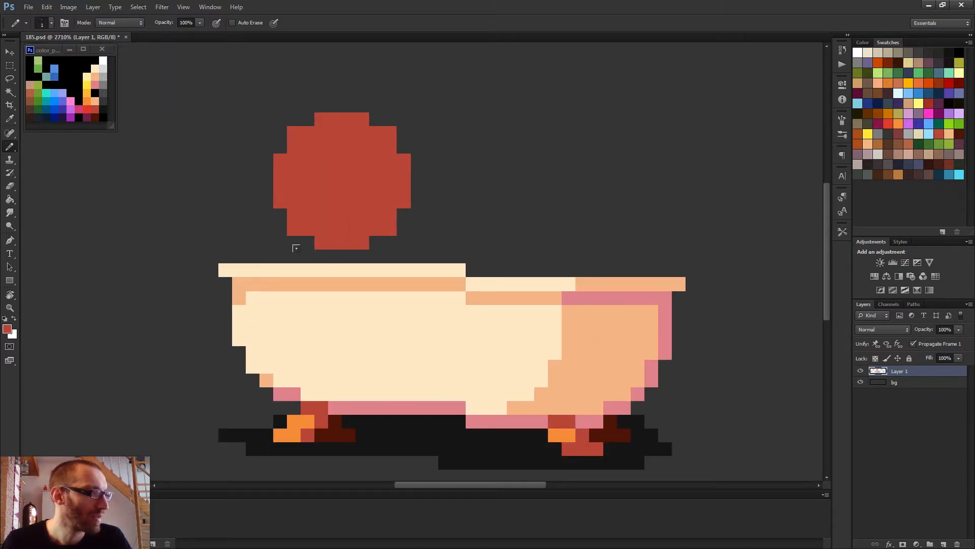
left_click_drag(304, 256, 390, 256)
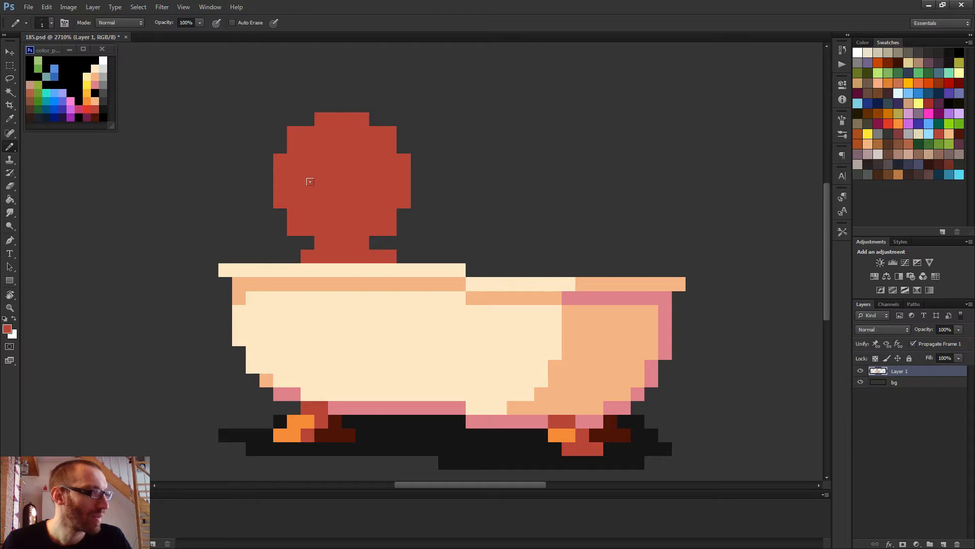
- Paint a rounded peach face on the right part of the head, leaving a brick-red border around it
left_click(98, 99, "alt")
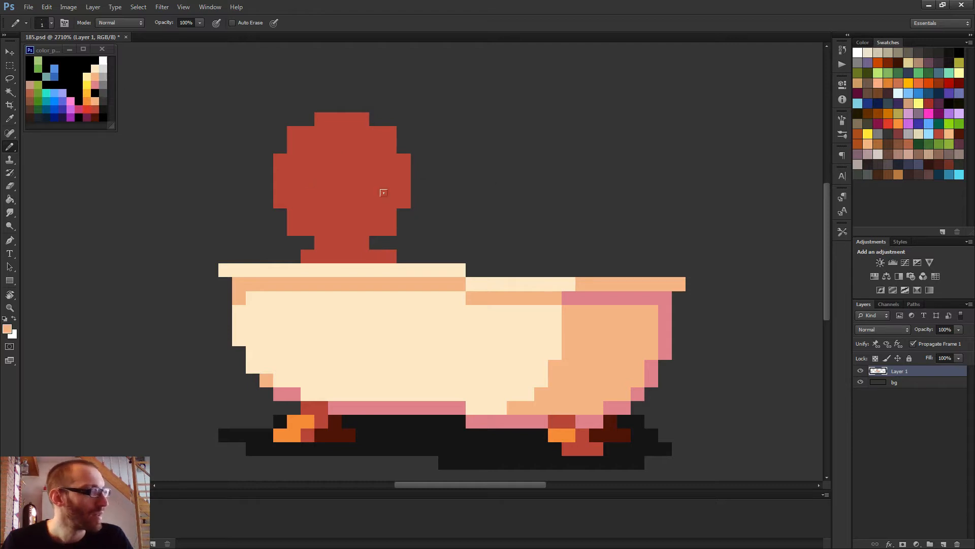
mouse_move(377, 139)
left_mouse_down()
mouse_move(362, 123)
mouse_move(360, 134)
mouse_move(339, 128)
mouse_move(314, 145)
mouse_move(317, 169)
mouse_move(342, 156)
mouse_move(360, 156)
mouse_move(349, 165)
mouse_move(371, 154)
mouse_move(388, 162)
mouse_move(390, 153)
mouse_move(393, 174)
mouse_move(379, 182)
mouse_move(388, 191)
mouse_move(321, 181)
mouse_move(332, 196)
mouse_move(371, 192)
mouse_move(367, 208)
mouse_move(333, 204)
left_mouse_up()
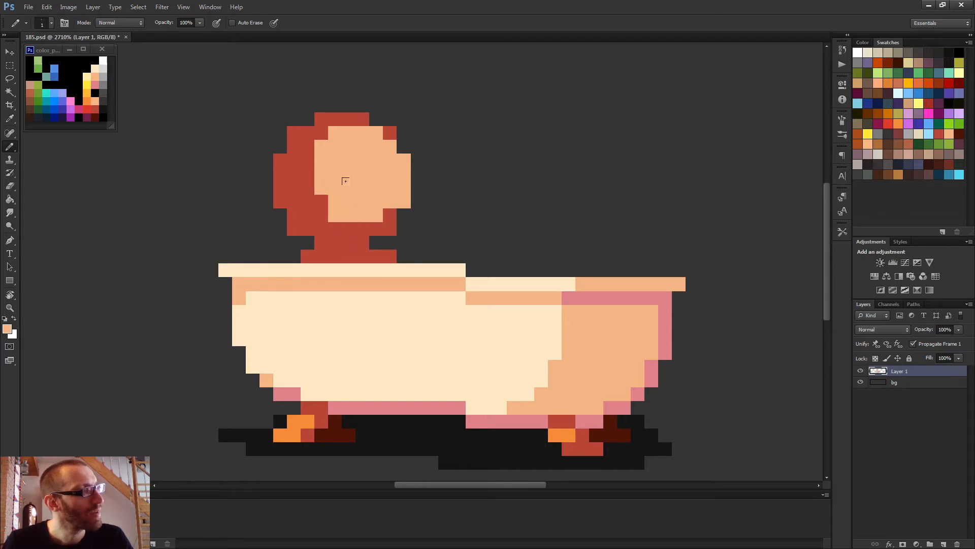
scroll(311, 181, "down", 2)
scroll(329, 182, "up", 1)
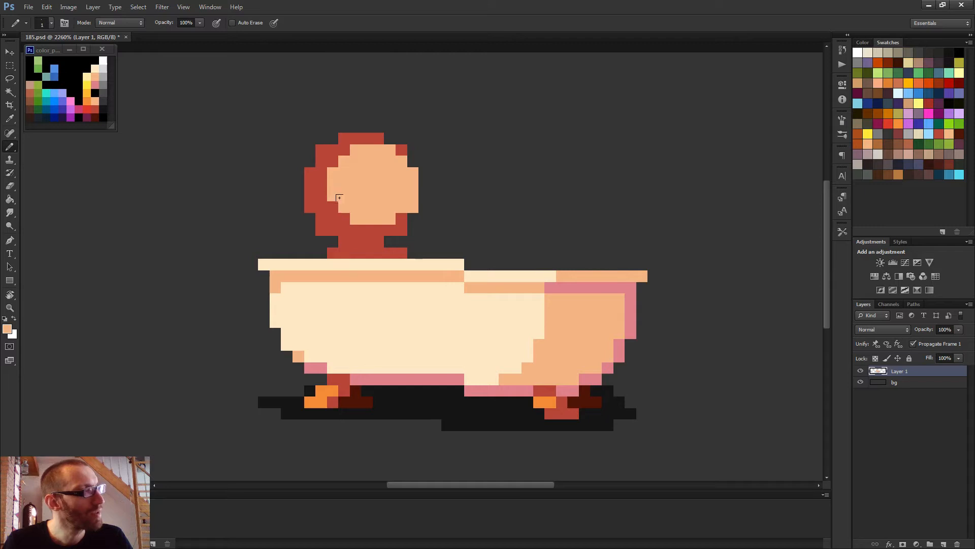
- Trim the face's left and lower-left edge with brick red, and fill the pixel at the chin's right side with peach
left_click(315, 196, "alt")
mouse_move(333, 169)
left_mouse_down()
mouse_move(328, 207)
mouse_move(340, 200)
mouse_move(355, 218)
left_mouse_up()
scroll(417, 212, "down", 1)
left_click(400, 212, "alt")
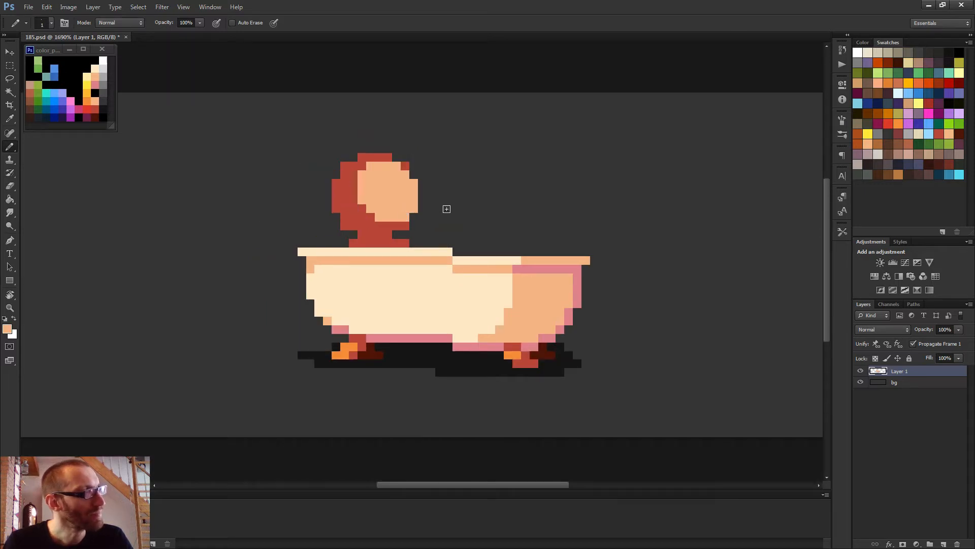
scroll(447, 209, "down", 1)
- Draw a 2 by 2 pixel dark purple mouth at the face's right edge with a bright red tongue pixel in its lower-left corner
scroll(442, 205, "up", 2)
scroll(416, 196, "up", 2)
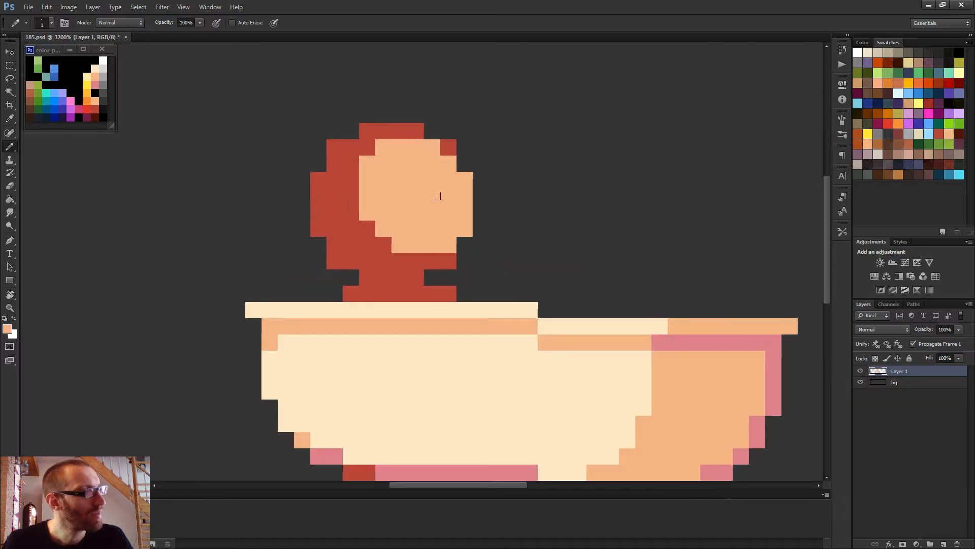
left_click(89, 115, "alt")
left_click_drag(447, 206, 464, 228)
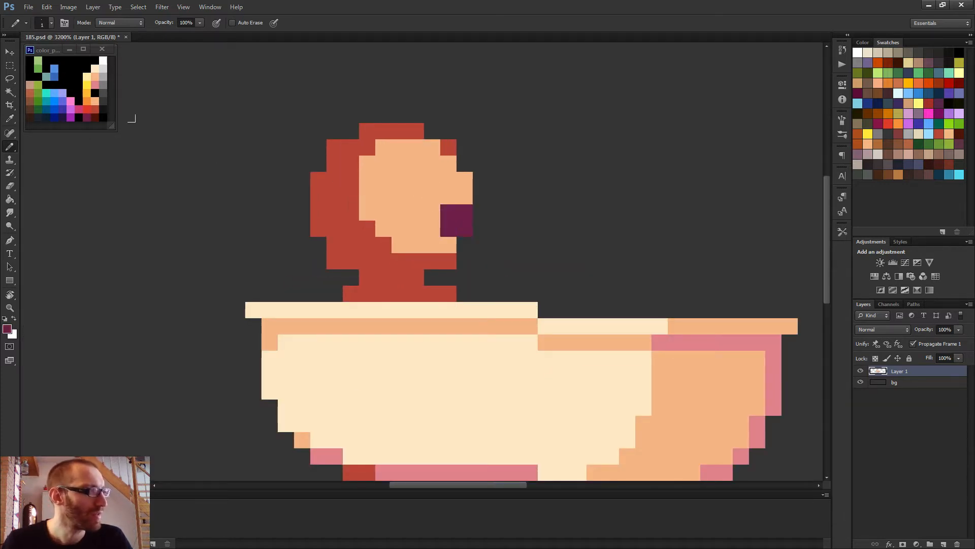
left_click(89, 106, "alt")
left_click(448, 229)
scroll(483, 165, "down", 5)
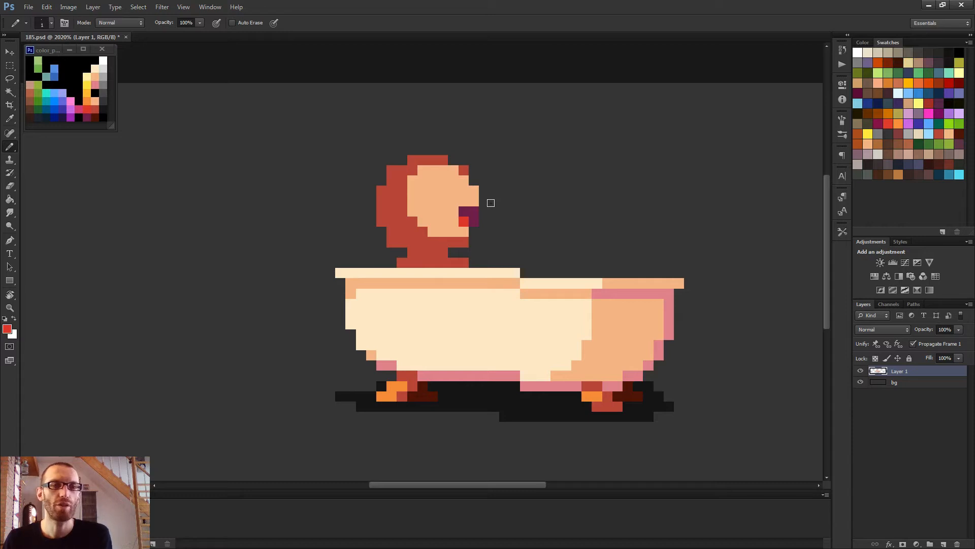
- Draw a closed eye above the mouth with two adjacent dark brown pixels and one diagonally below, and repaint all three in a lighter brown
scroll(473, 186, "up", 3)
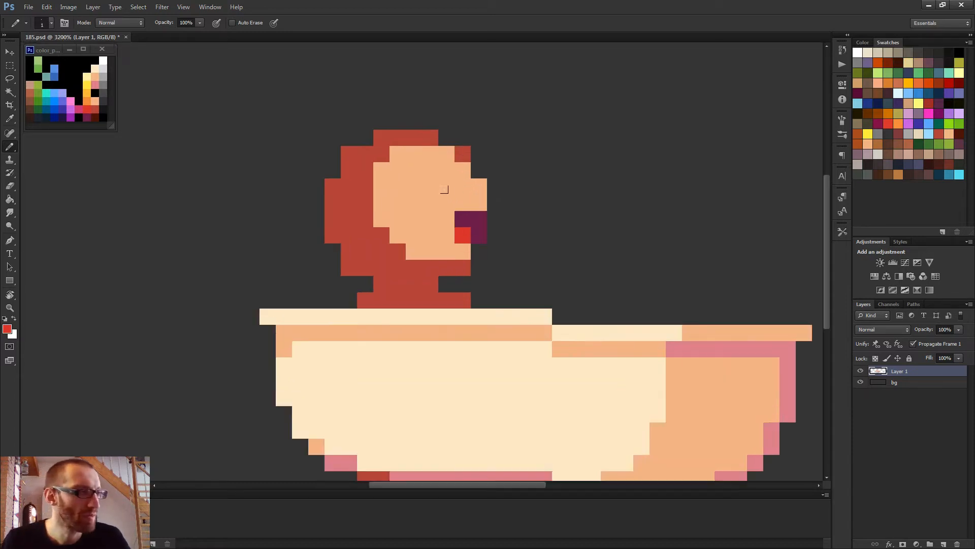
scroll(447, 176, "down", 3)
scroll(447, 178, "up", 3)
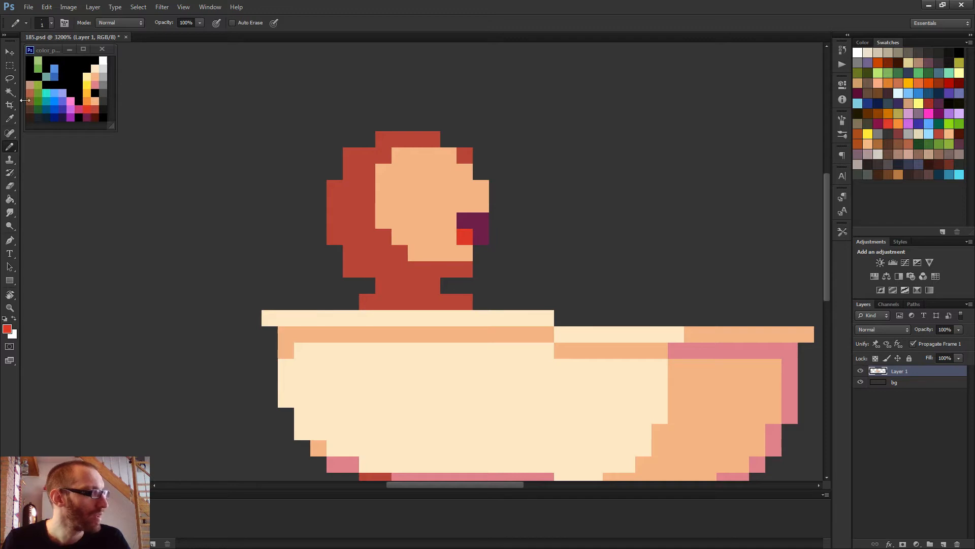
left_click(29, 121)
left_click(448, 188)
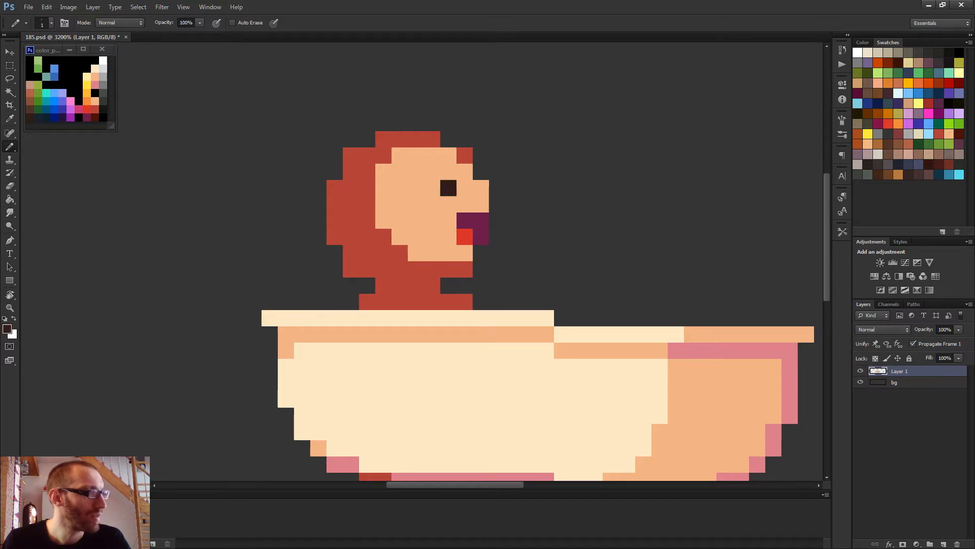
left_click(433, 188)
left_click(416, 204)
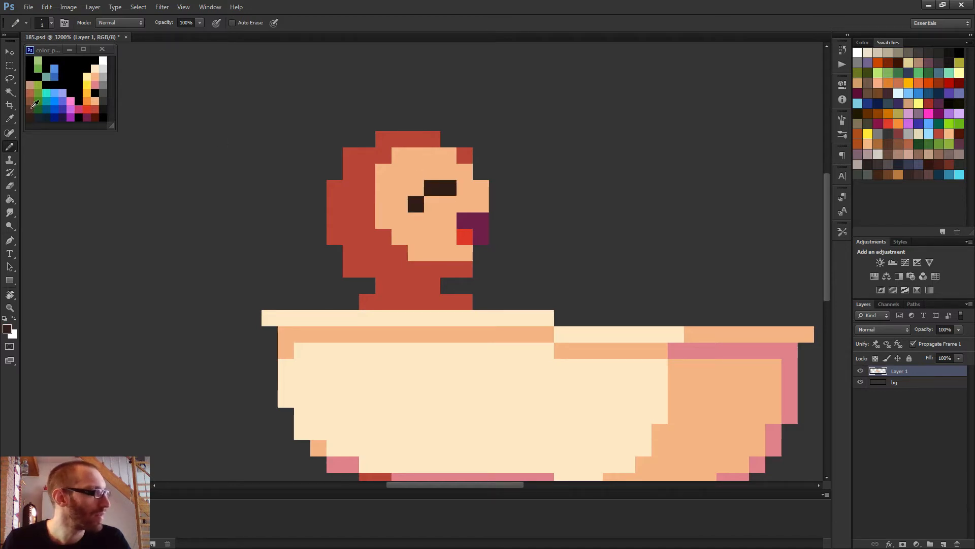
left_click(30, 111, "alt")
left_click(449, 188)
left_click(432, 188)
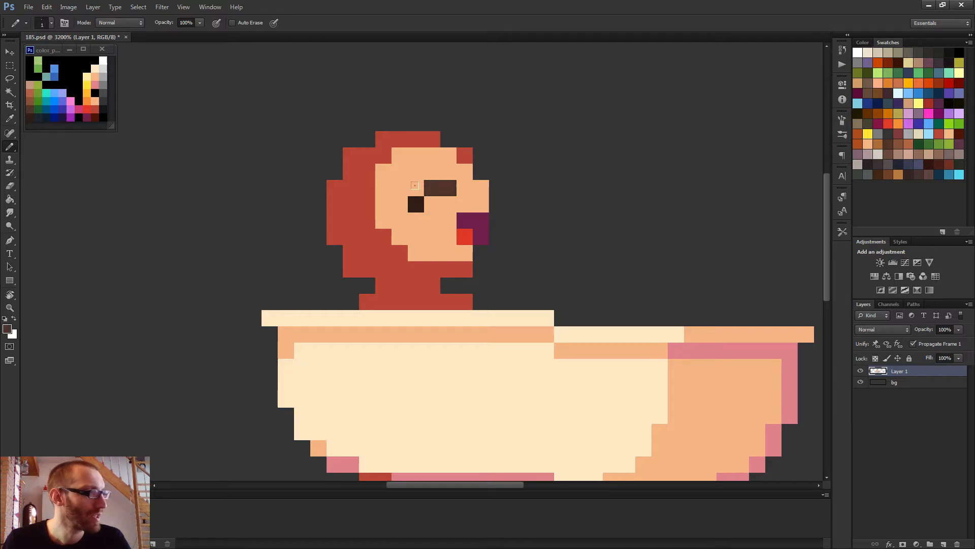
left_click(416, 204)
- Repaint the top pixel row of the head in dark brown as the start of the hair
scroll(514, 134, "down", 4)
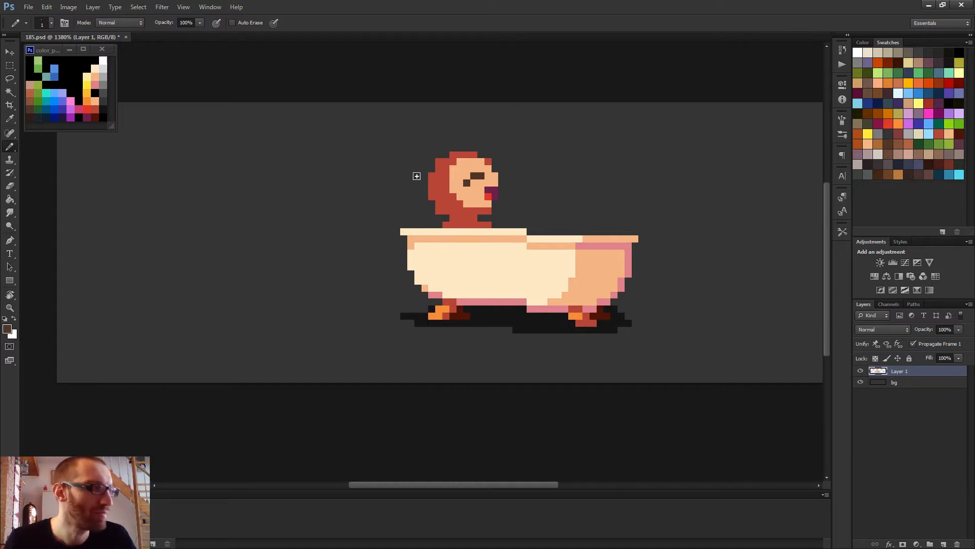
scroll(422, 178, "up", 2)
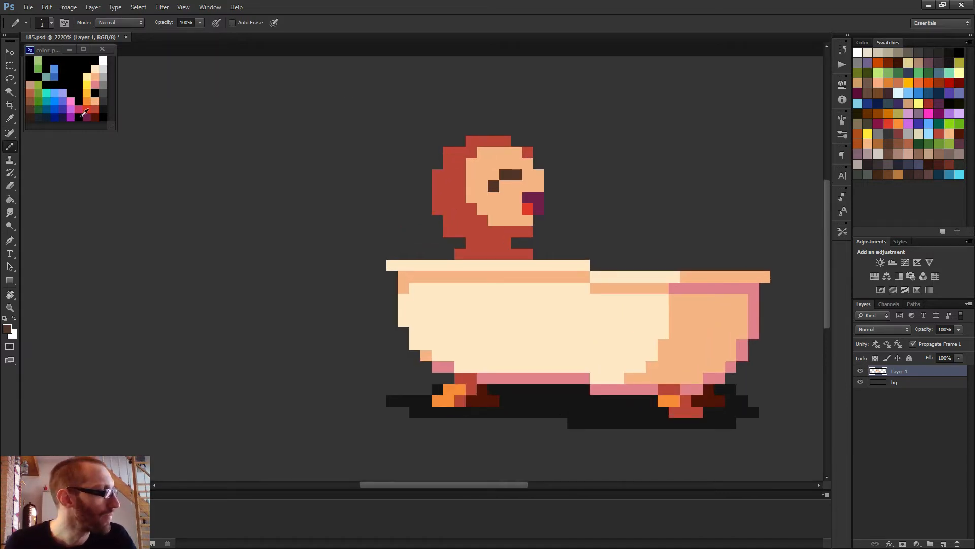
left_click_drag(508, 139, 468, 136)
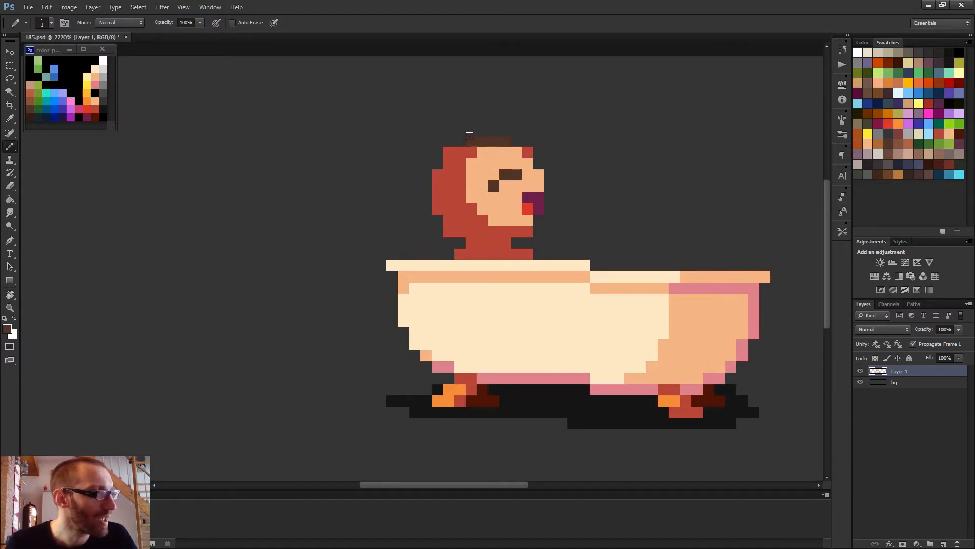
- Draw a three-pixel peach ear on the back of the head, two pixels across and one below the left pixel
left_click(491, 198, "alt")
left_click(449, 186)
left_click(460, 186)
left_click(447, 196)
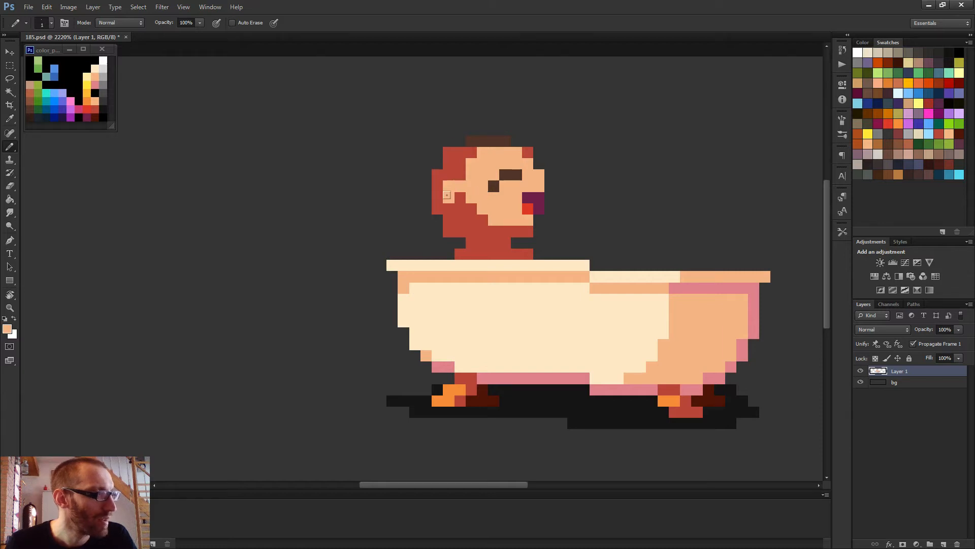
- Narrow the face by painting its leftmost column and the adjacent top-left pixel brick red
left_click(471, 208, "alt")
left_click_drag(471, 203, 471, 152)
left_click(482, 152)
scroll(559, 224, "down", 5)
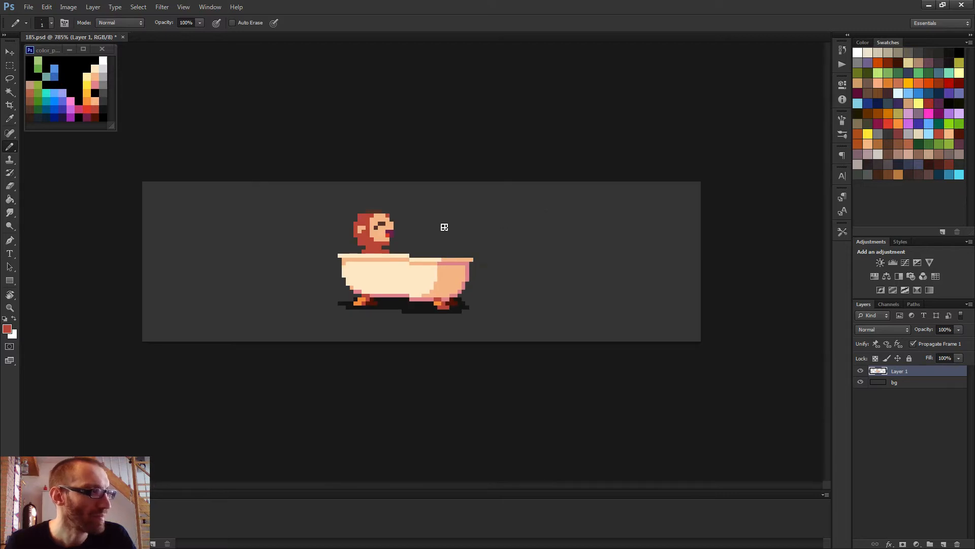
- Fill the back of the head around the ear with dark brown hair reaching down to the tub rim
scroll(444, 227, "up", 3)
left_click(349, 184, "alt")
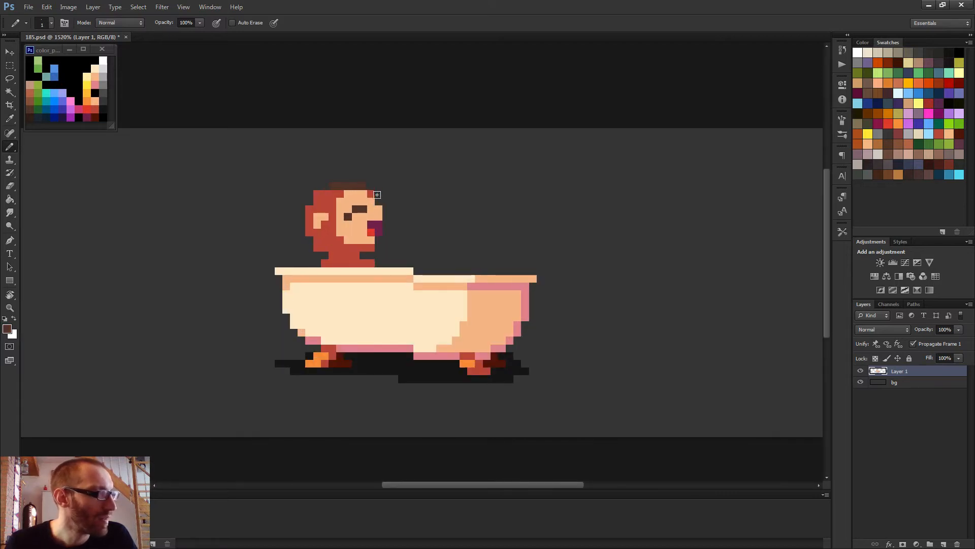
mouse_move(341, 194)
left_mouse_down()
mouse_move(333, 194)
mouse_move(324, 249)
mouse_move(309, 211)
mouse_move(325, 193)
mouse_move(316, 199)
left_mouse_up()
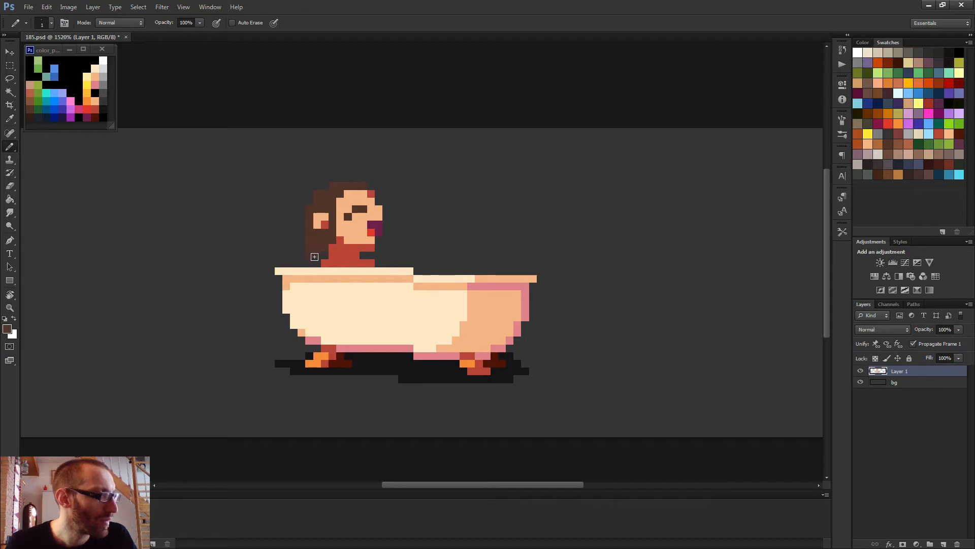
scroll(431, 230, "down", 4)
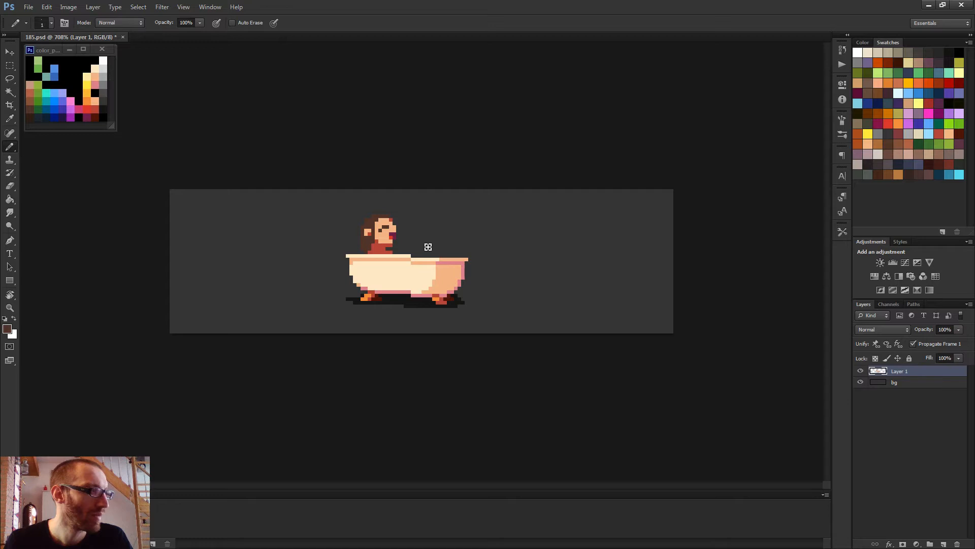
- Paint two diagonal brick red pixels along the hairline at the face's upper-left corner
scroll(425, 245, "up", 3)
left_click(343, 242, "alt")
left_click(347, 186)
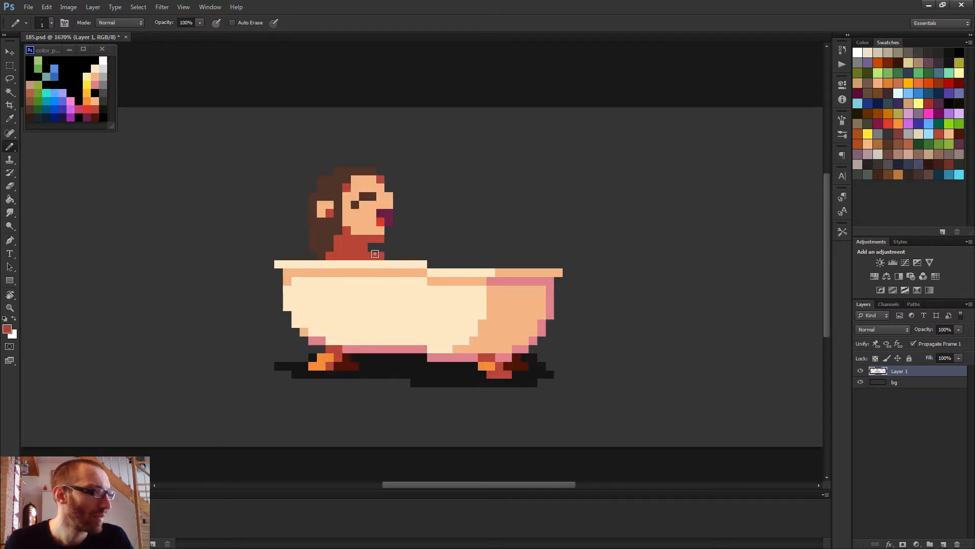
scroll(381, 218, "down", 3)
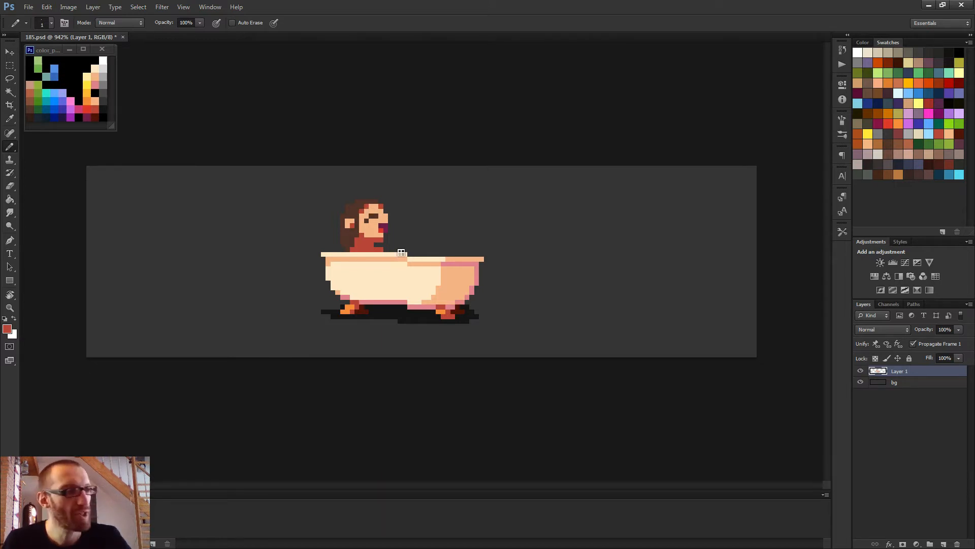
- Add cream highlights to the face: two pixels under the eye and one at the tip of the nose
scroll(391, 191, "up", 3)
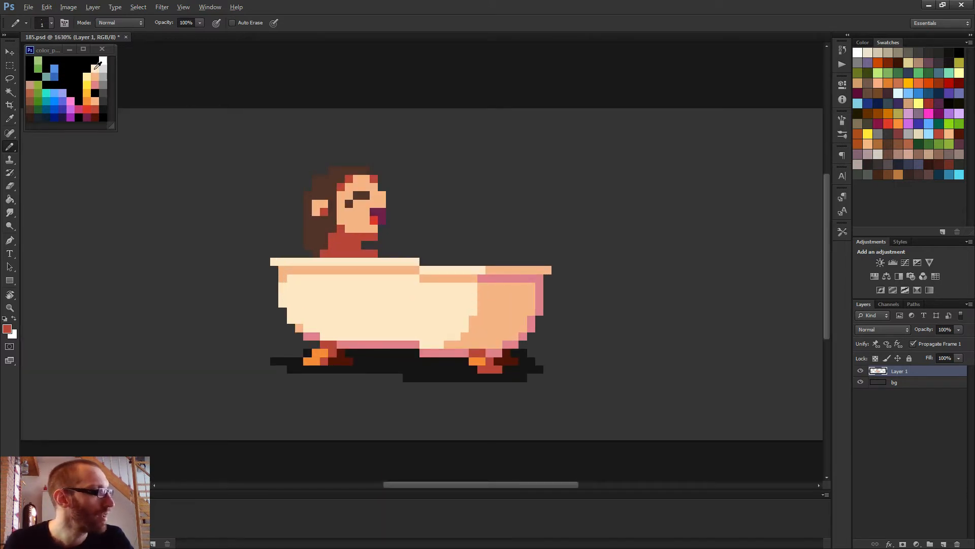
left_click(96, 68, "alt")
left_click_drag(357, 204, 366, 204)
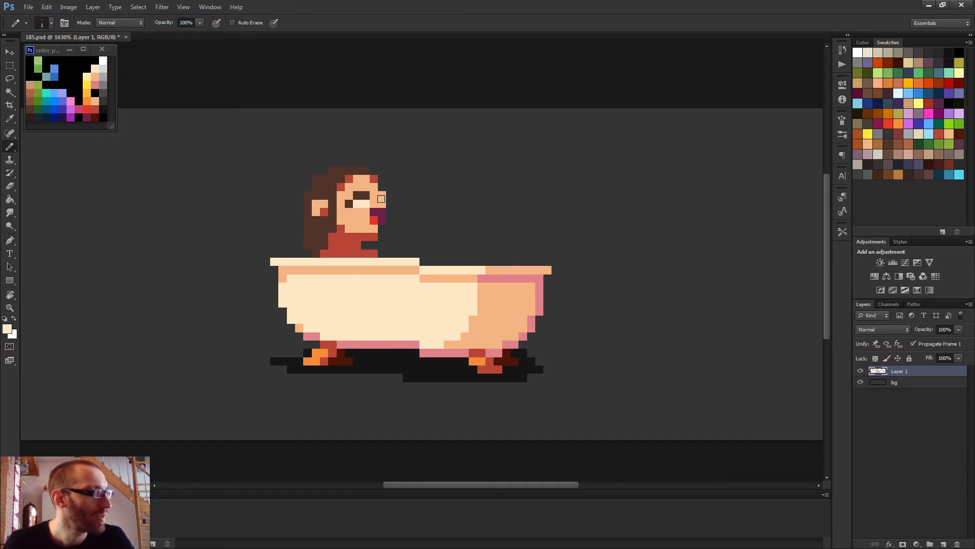
scroll(441, 211, "down", 4)
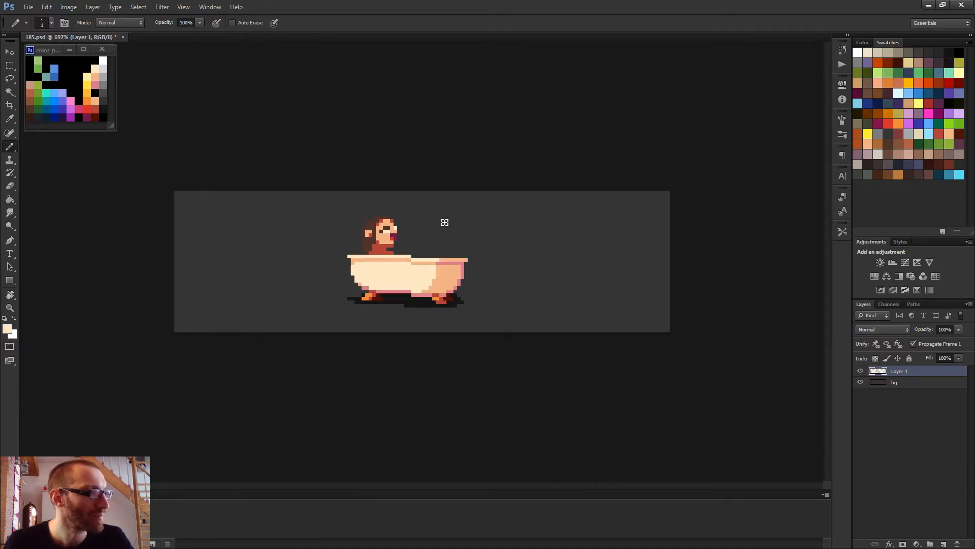
- Paint peach pixels along the neck's base just above the rim, and recolor the rightmost one brick red
scroll(435, 229, "up", 3)
left_click(366, 220, "alt")
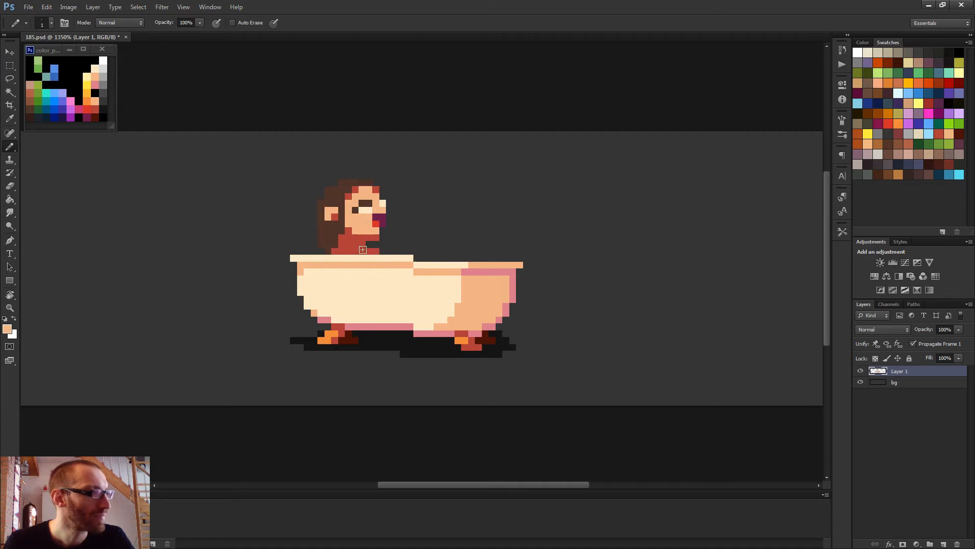
mouse_move(363, 250)
left_mouse_down()
mouse_move(345, 251)
mouse_move(360, 251)
left_mouse_up()
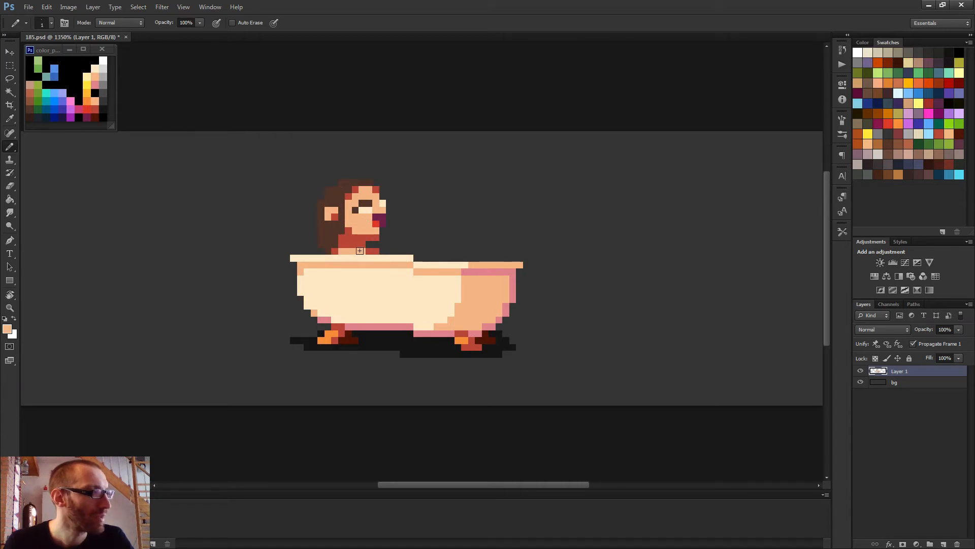
left_click(363, 241, "alt")
left_click(362, 252)
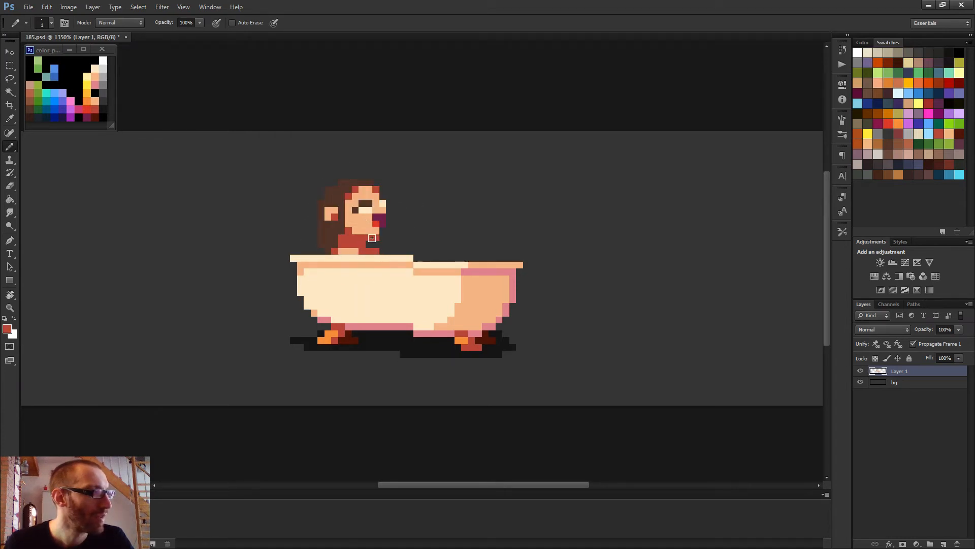
- Extend the neck highlight upward with a peach pixel above its base, and place a brick red pixel to its left
scroll(372, 238, "down", 2)
scroll(366, 239, "up", 2)
left_click(343, 244, "alt")
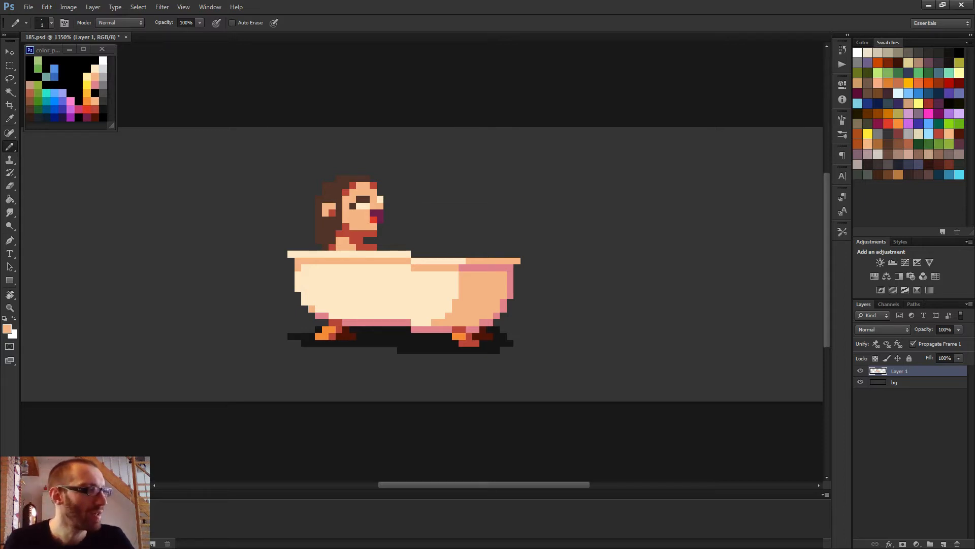
scroll(340, 249, "up", 2)
left_click(355, 237, "alt")
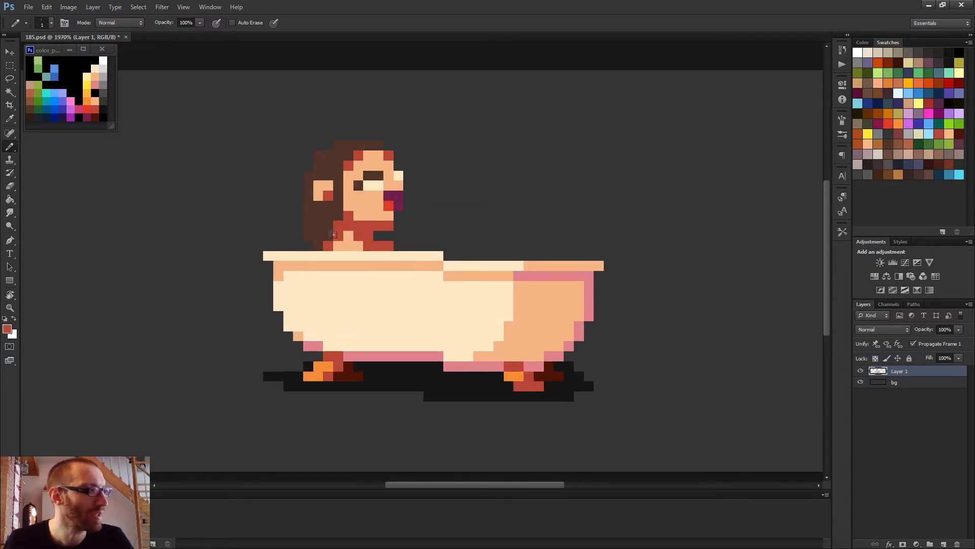
scroll(390, 241, "down", 3)
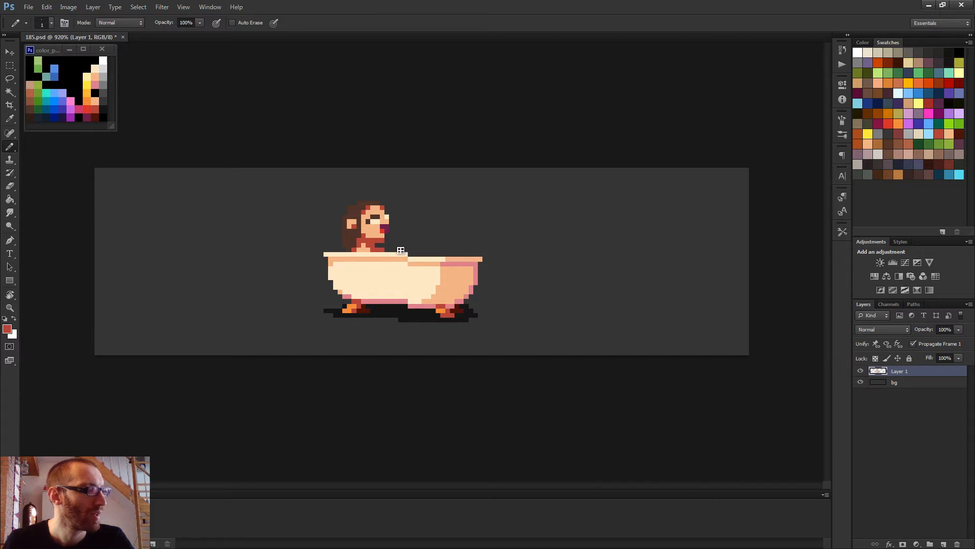
scroll(401, 251, "up", 2)
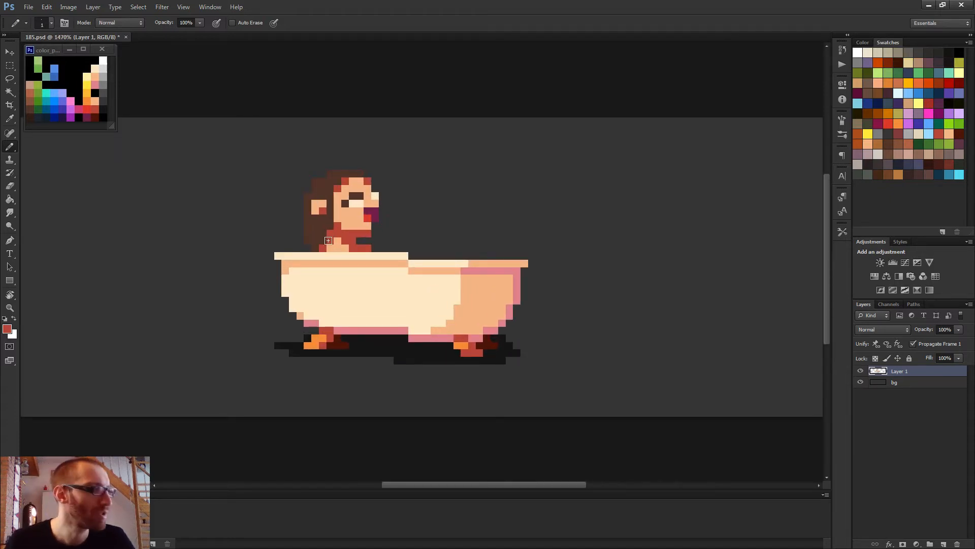
scroll(329, 241, "up", 1)
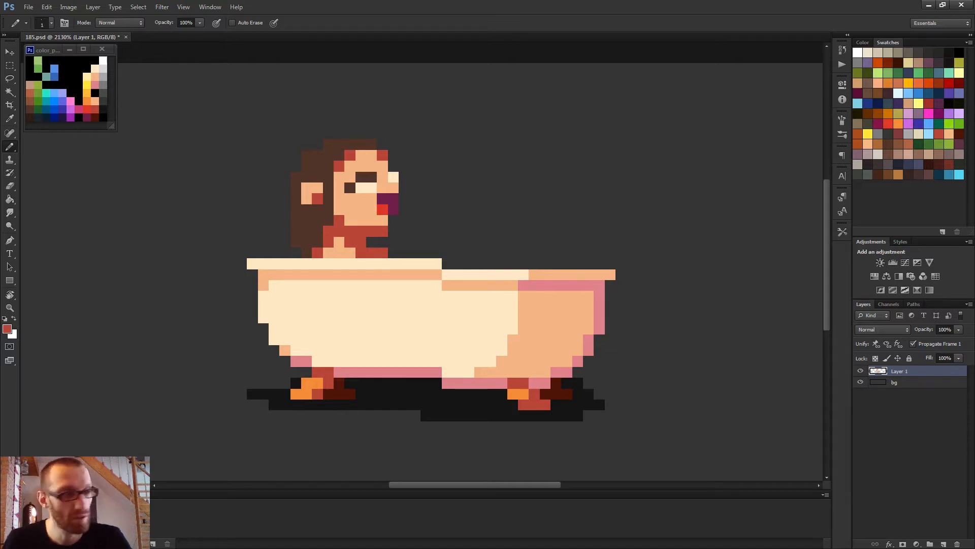
scroll(337, 258, "up", 2)
scroll(432, 278, "down", 6)
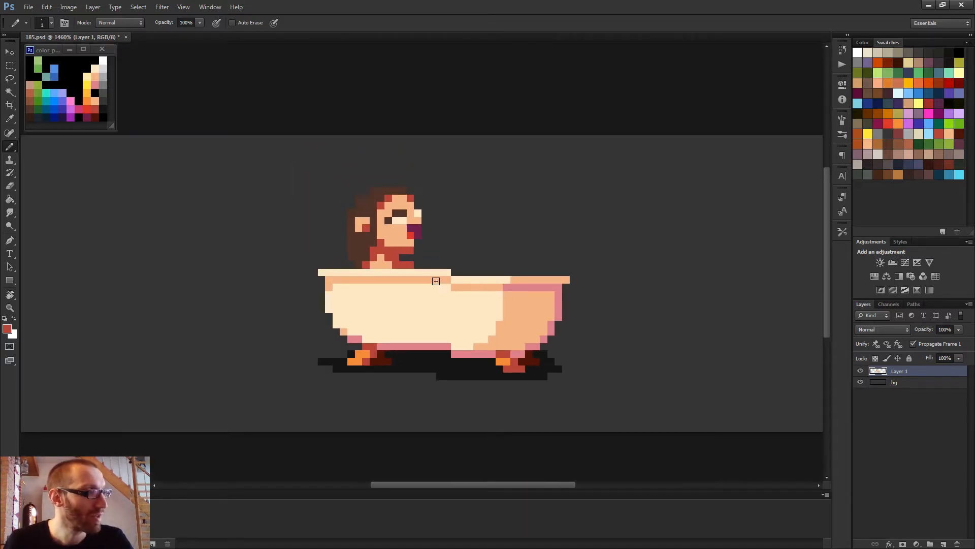
scroll(433, 279, "down", 5)
scroll(398, 285, "up", 5)
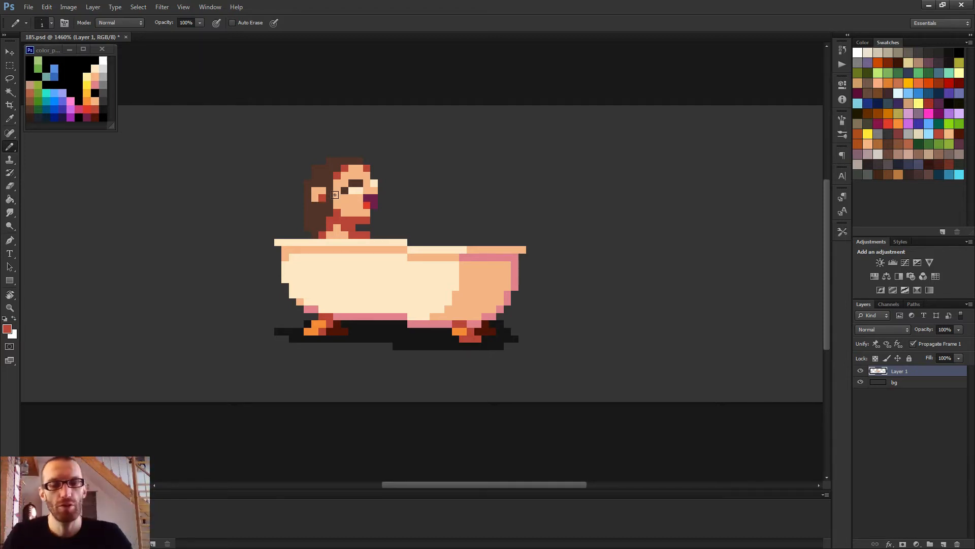
- Highlight the hair with lighter brown across the crown, down the back edge and on two pixels below the ear
scroll(287, 204, "up", 3)
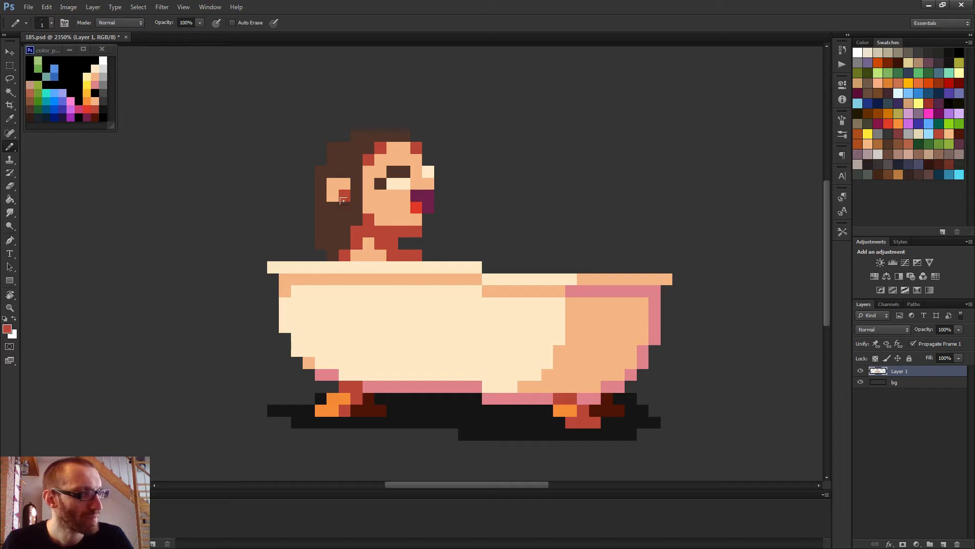
left_click(336, 159, "alt")
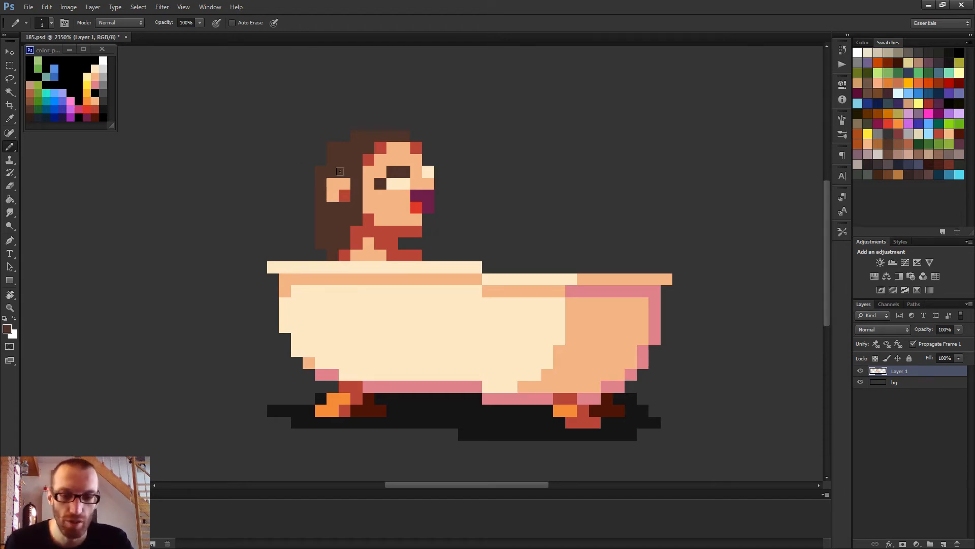
left_click(33, 98, "alt")
mouse_move(394, 133)
left_mouse_down()
mouse_move(354, 134)
mouse_move(360, 141)
mouse_move(338, 158)
mouse_move(345, 170)
mouse_move(316, 169)
mouse_move(315, 222)
mouse_move(313, 201)
mouse_move(326, 211)
left_mouse_up()
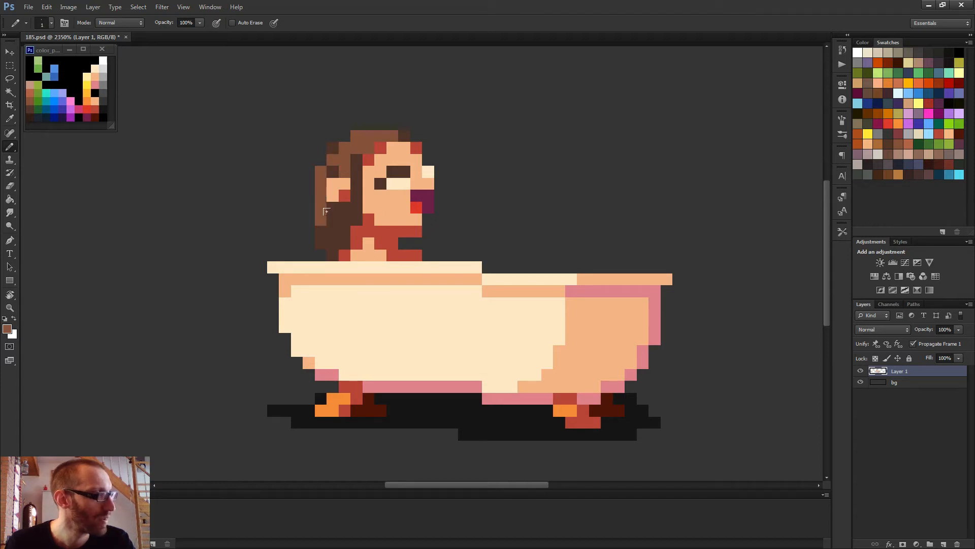
left_click(333, 219)
left_click(333, 230)
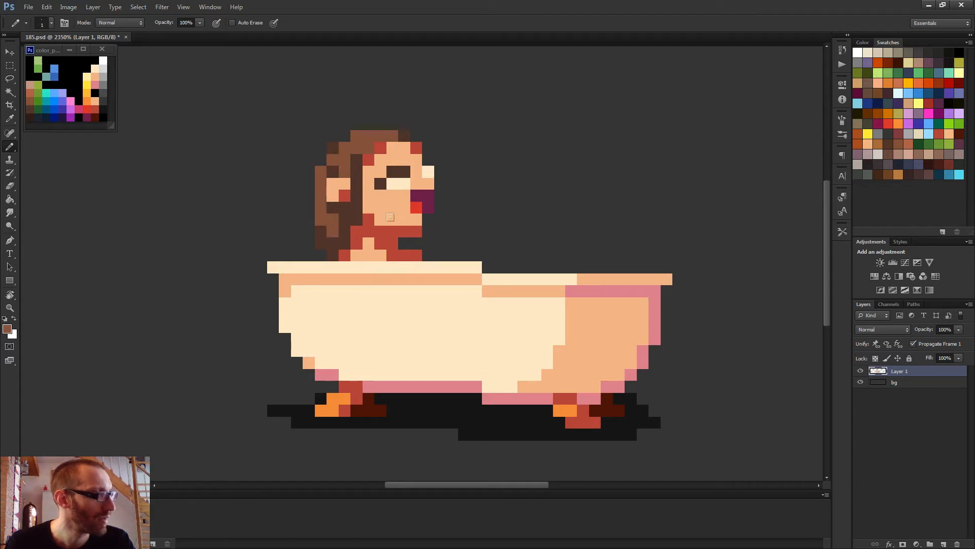
scroll(440, 208, "down", 2)
scroll(445, 201, "down", 3)
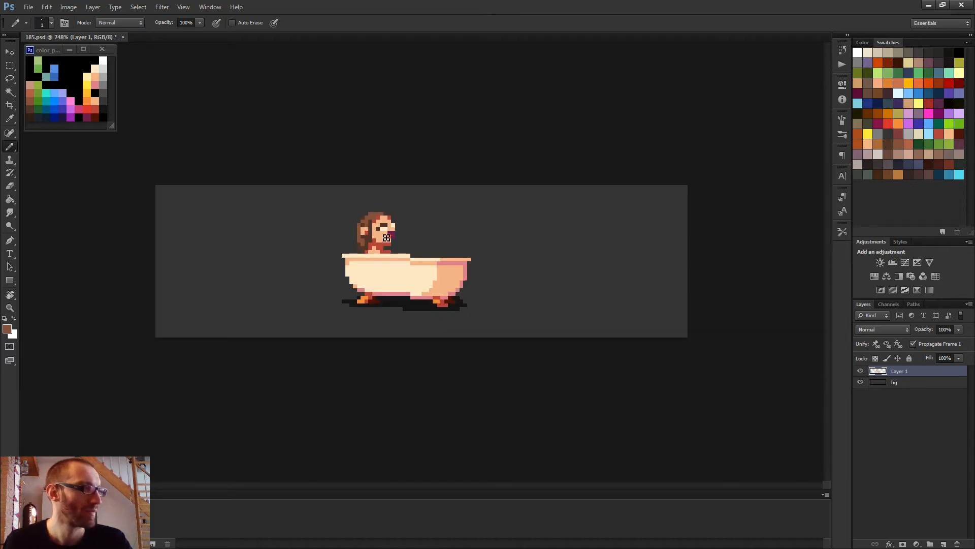
scroll(462, 215, "up", 4)
scroll(320, 185, "up", 1)
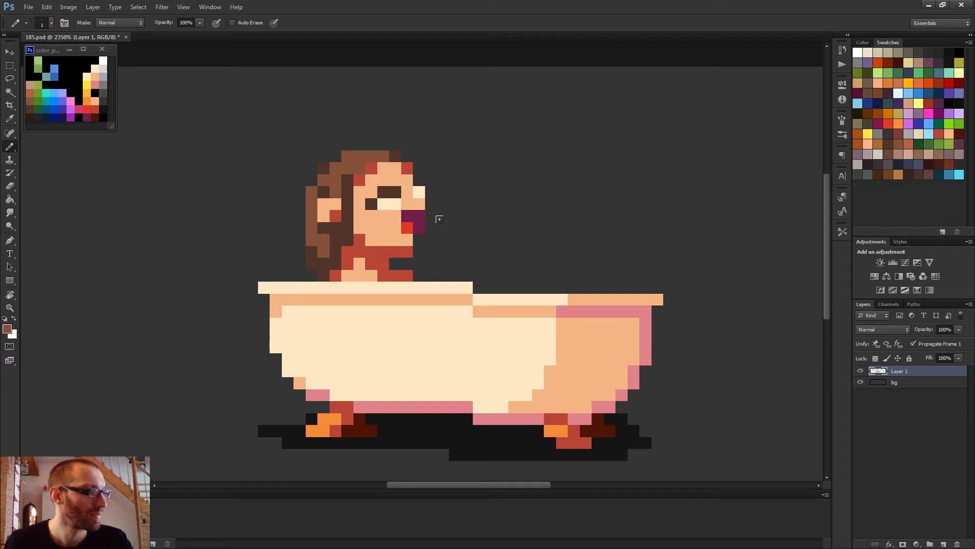
scroll(440, 217, "down", 4)
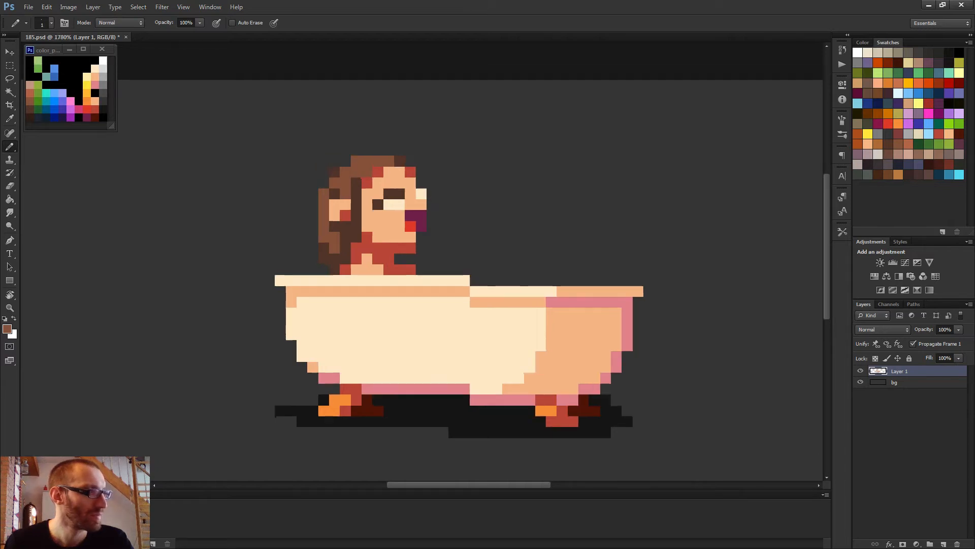
scroll(449, 219, "up", 2)
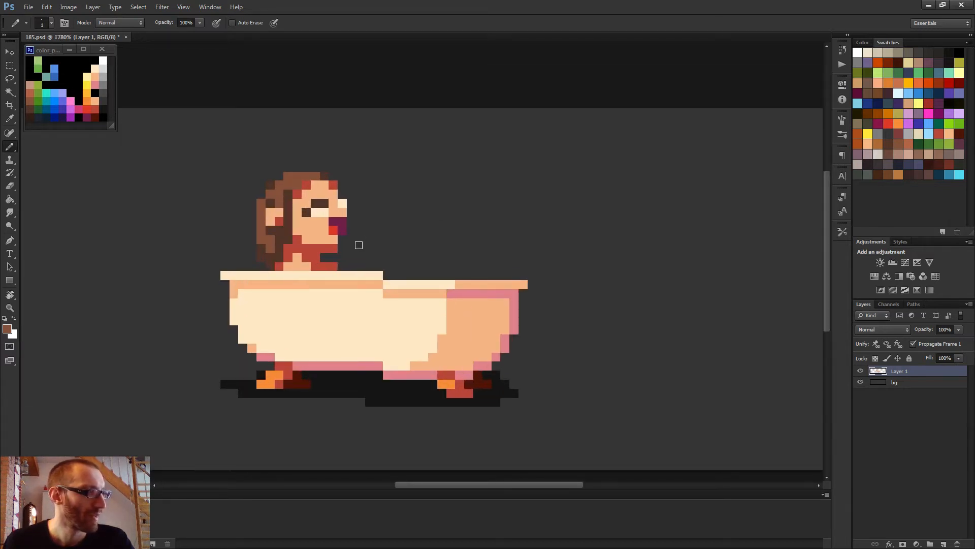
- Shade the right side of the neck, the shoulder and the chin's underside with very dark red pixels
left_click(98, 114, "alt")
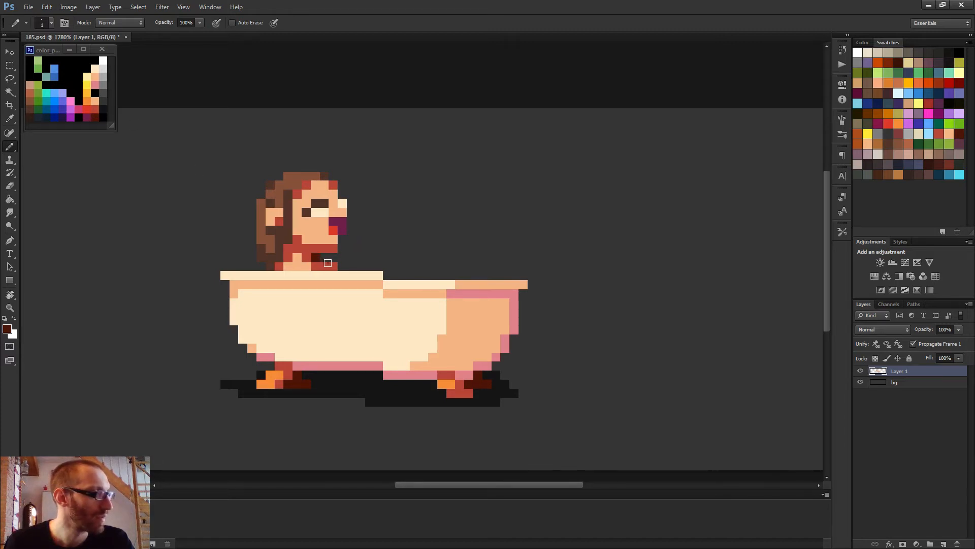
scroll(377, 250, "down", 3)
scroll(378, 249, "down", 3)
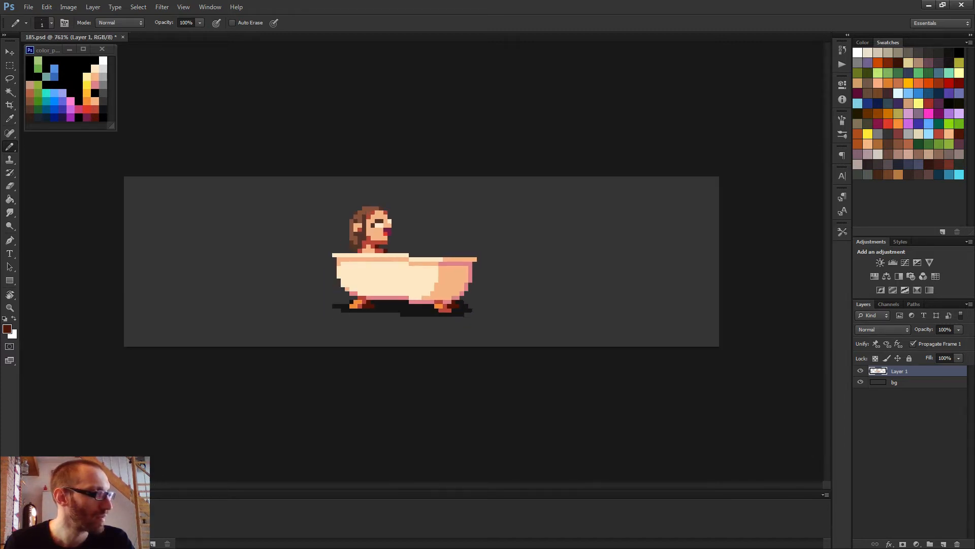
scroll(378, 249, "up", 3)
scroll(431, 269, "down", 1)
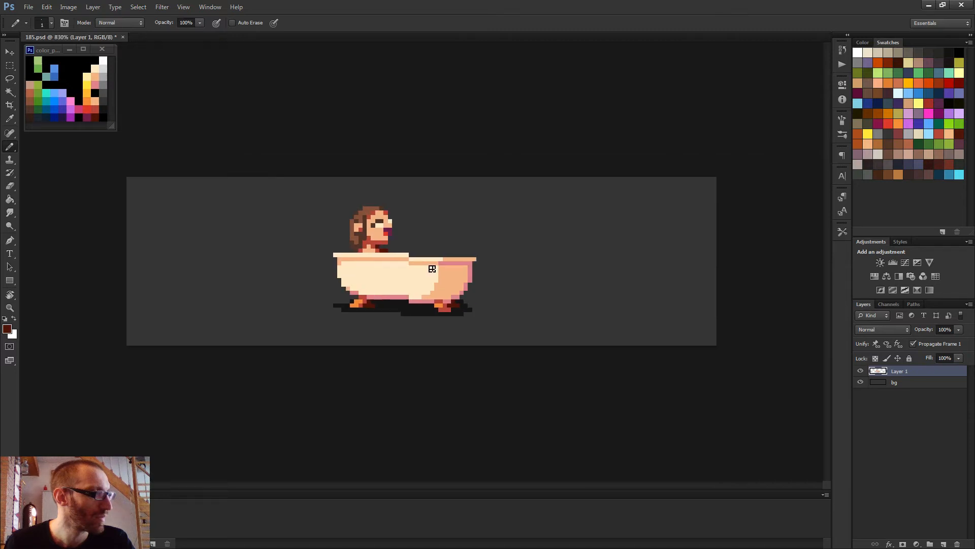
scroll(425, 266, "up", 2)
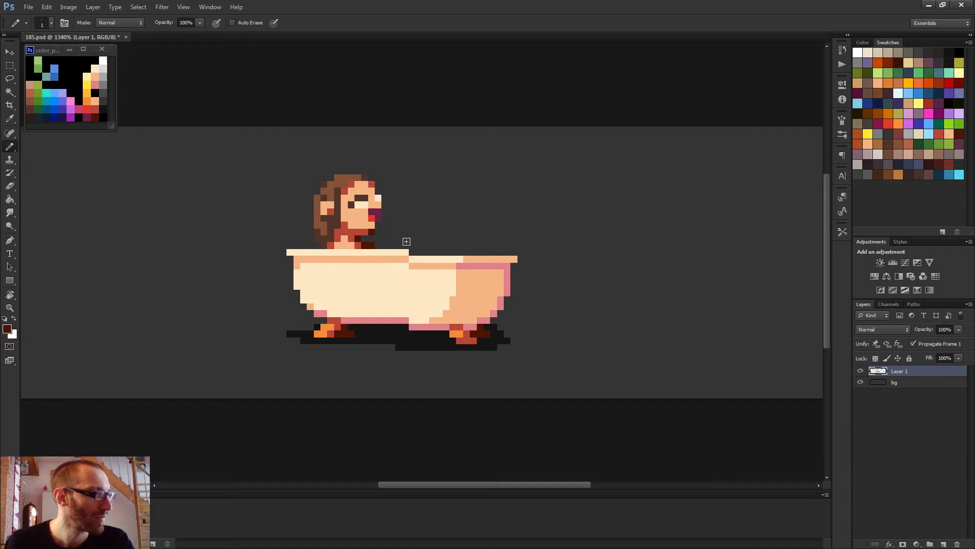
- Deepen the hair shadow just below the ear with a very dark brown pixel from the palette
scroll(405, 229, "down", 2)
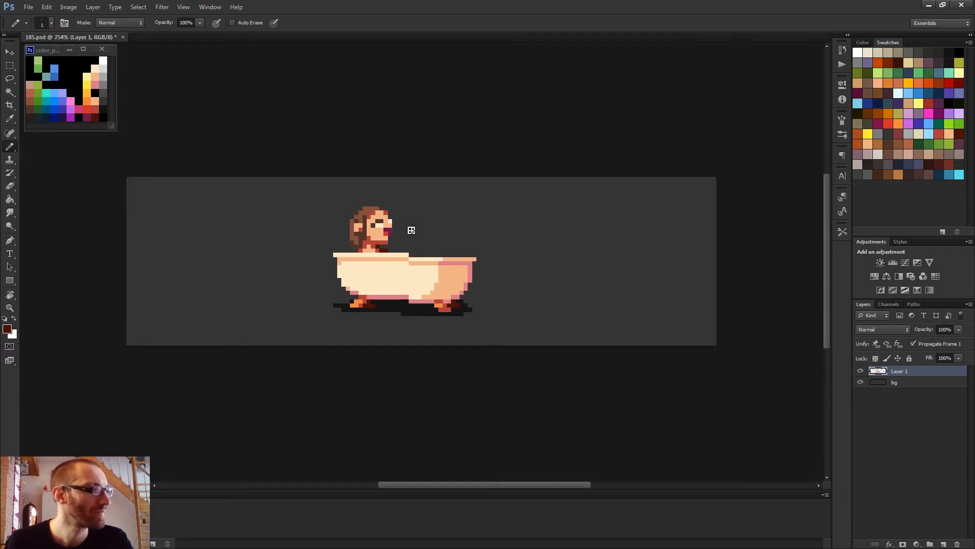
scroll(419, 244, "up", 2)
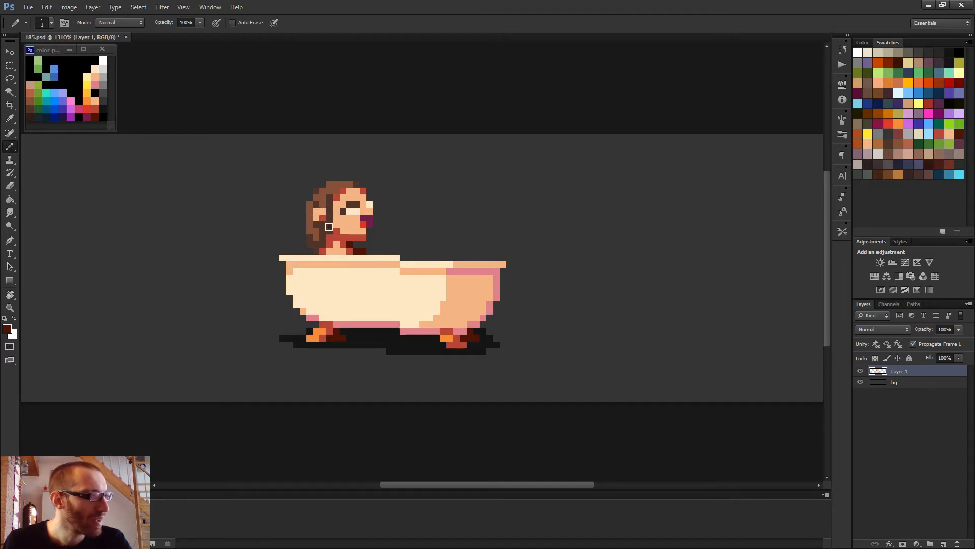
left_click(30, 117, "alt")
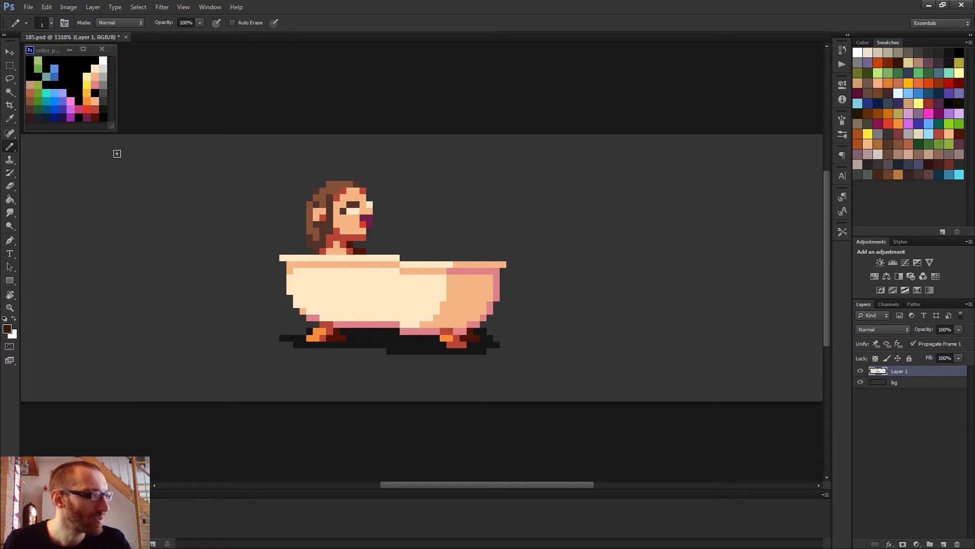
left_click(323, 224)
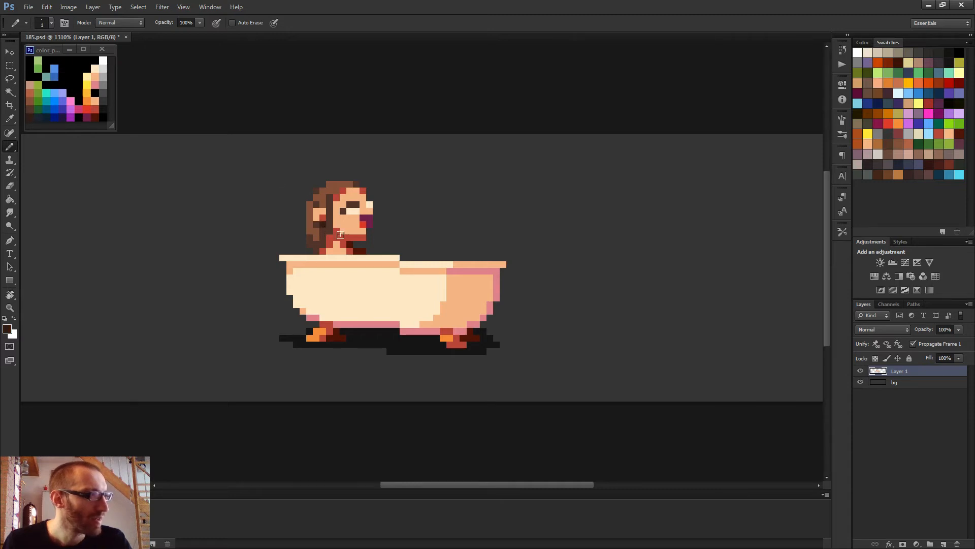
scroll(341, 235, "down", 2)
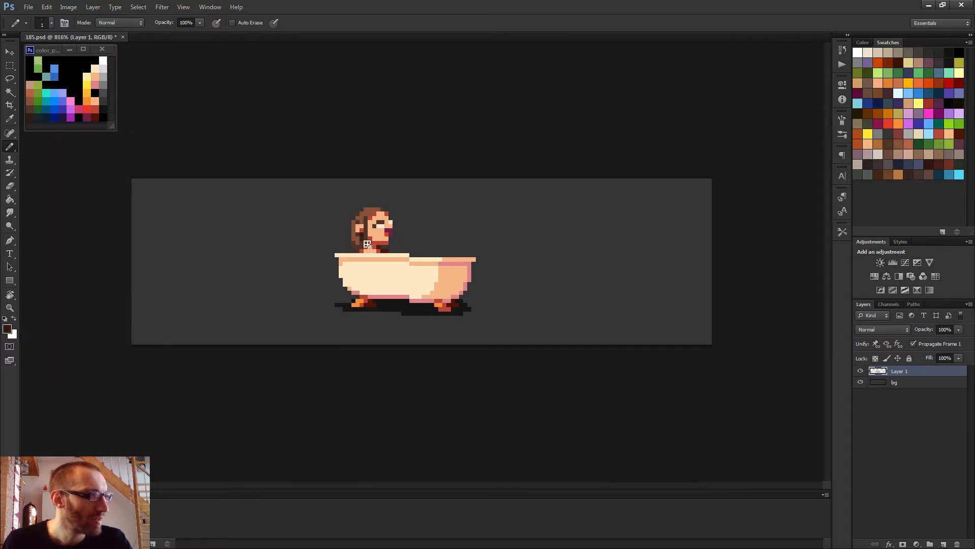
scroll(397, 246, "down", 1)
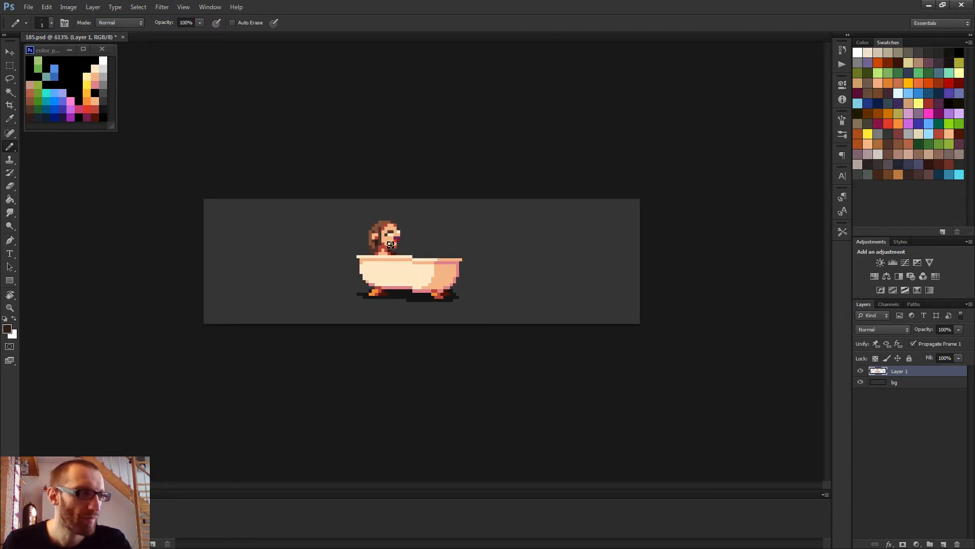
- Vary the hair between the ear and face with brown tones sampled from the existing hair
scroll(391, 245, "up", 2)
scroll(372, 243, "up", 2)
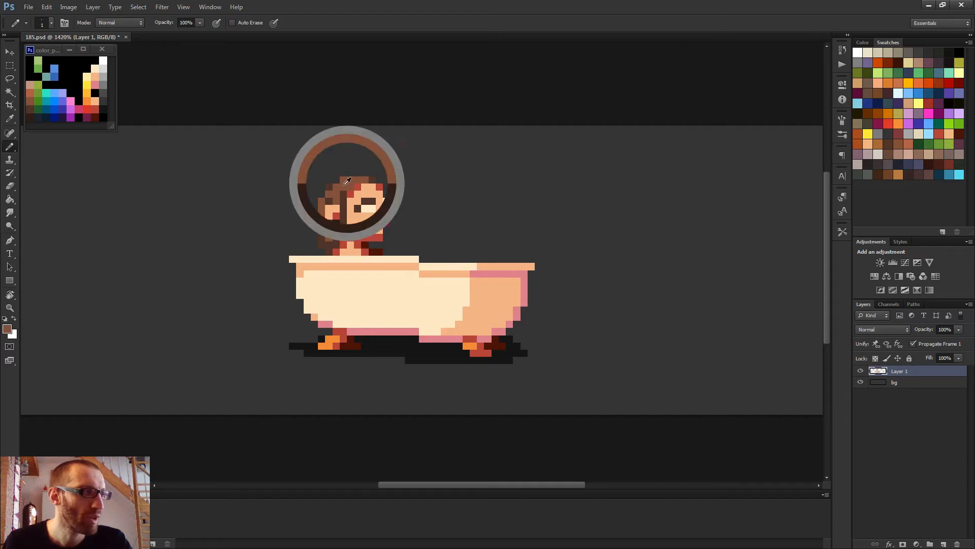
left_click(341, 199, "alt")
left_click(344, 213, "alt")
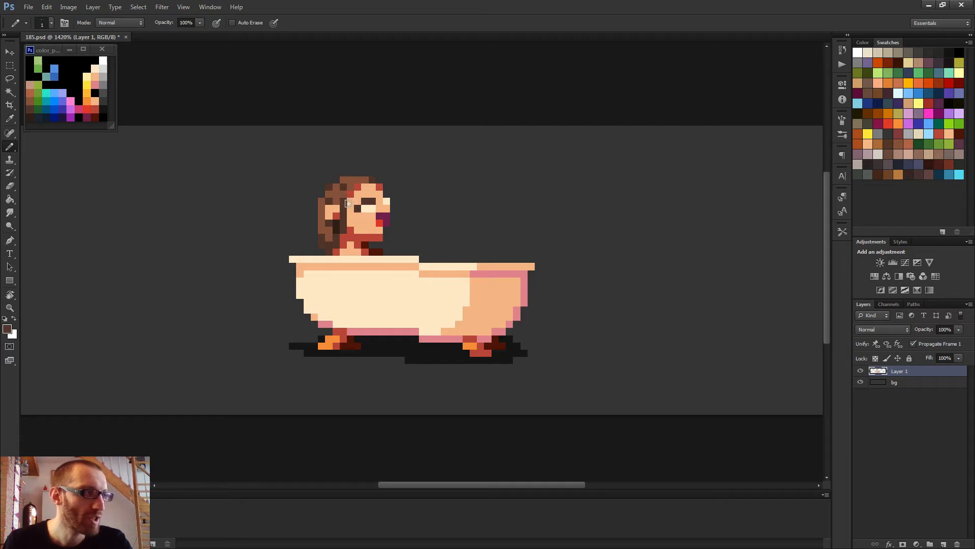
scroll(349, 204, "down", 3)
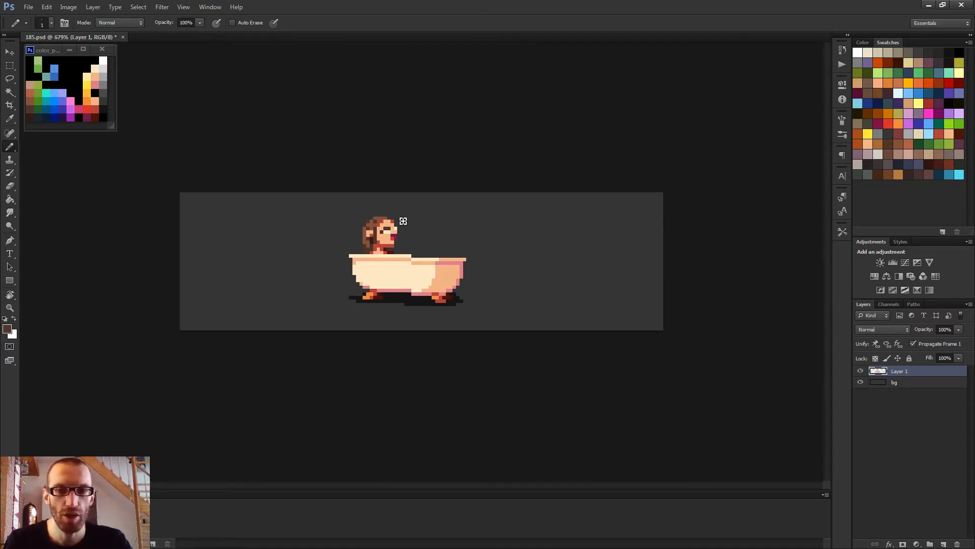
scroll(340, 211, "up", 3)
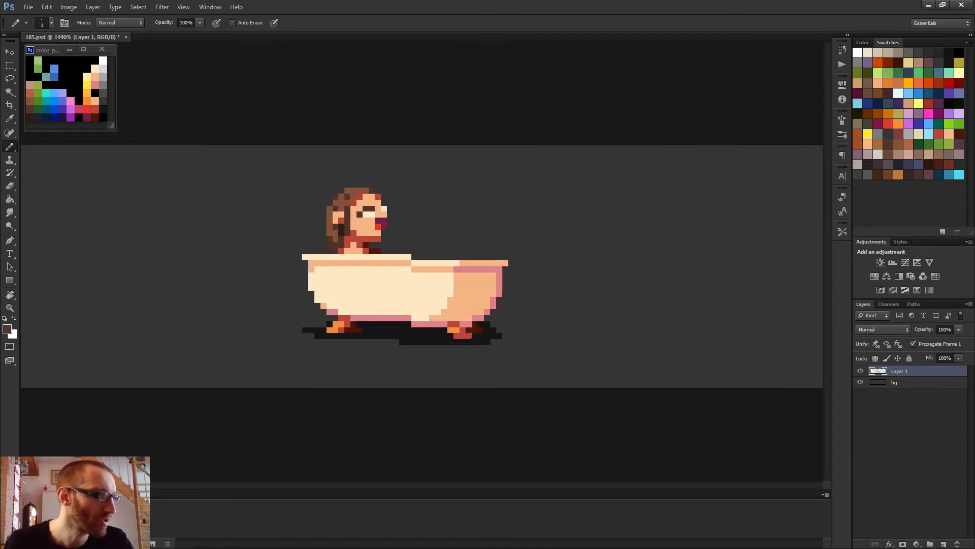
- Lighten the upper part of the hair strand in front of the ear with lighter brown pixels
left_click(352, 209, "alt")
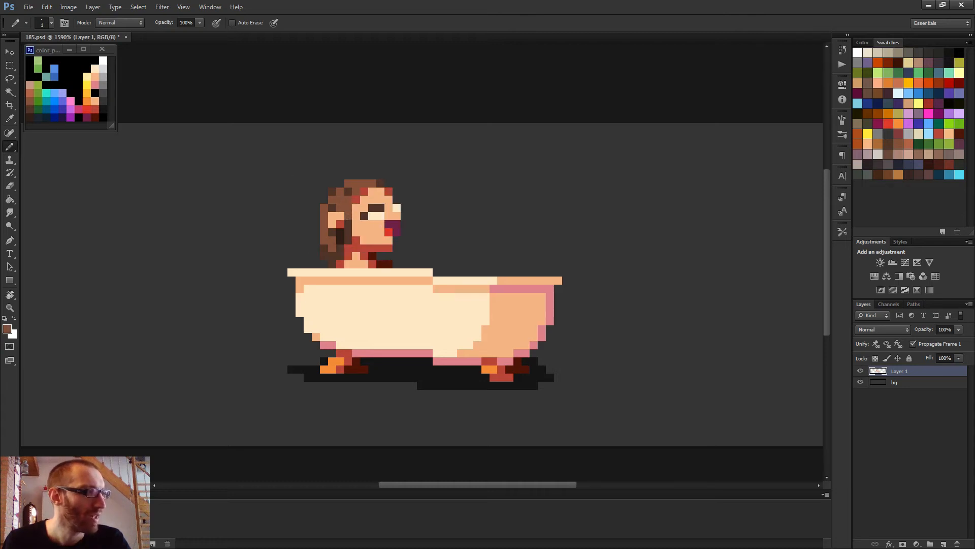
scroll(415, 230, "down", 3)
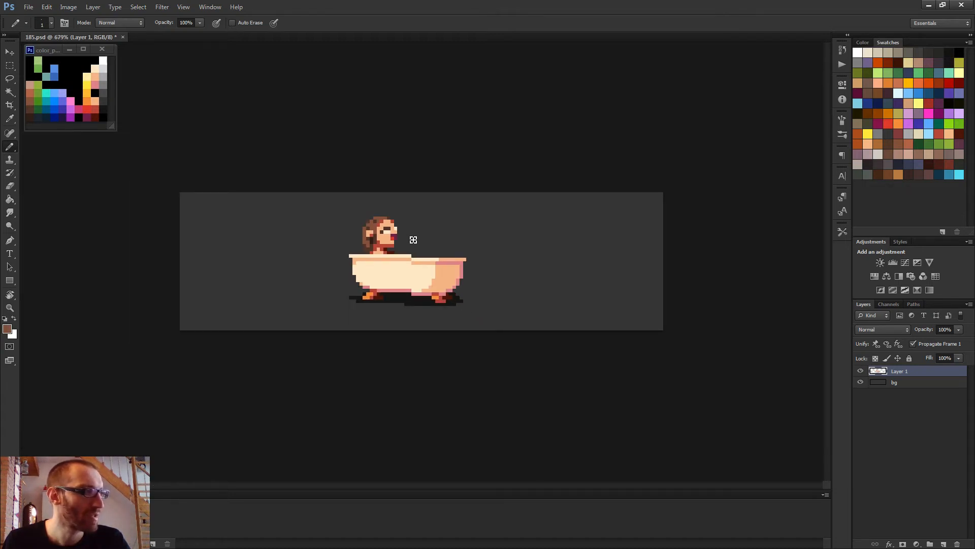
scroll(400, 243, "up", 3)
left_click(342, 224, "alt")
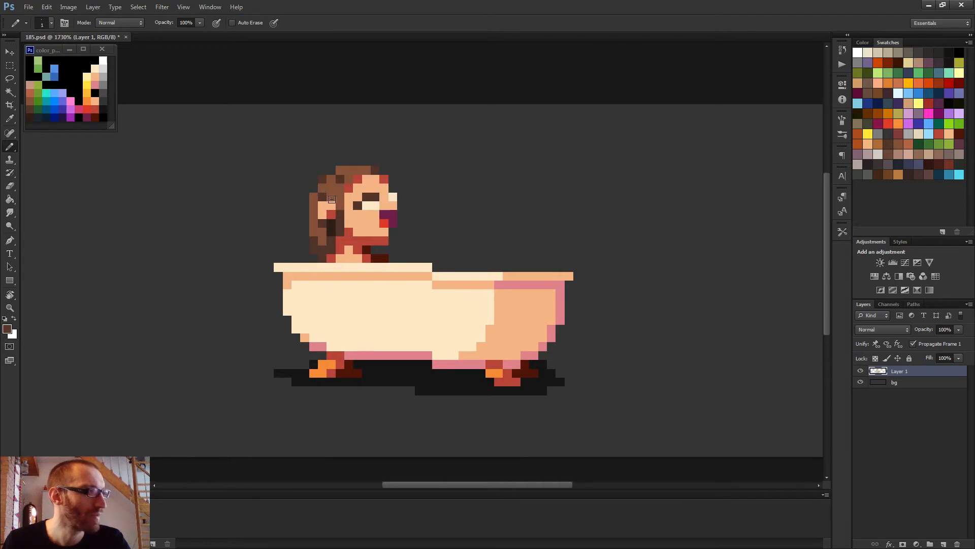
scroll(413, 227, "down", 4)
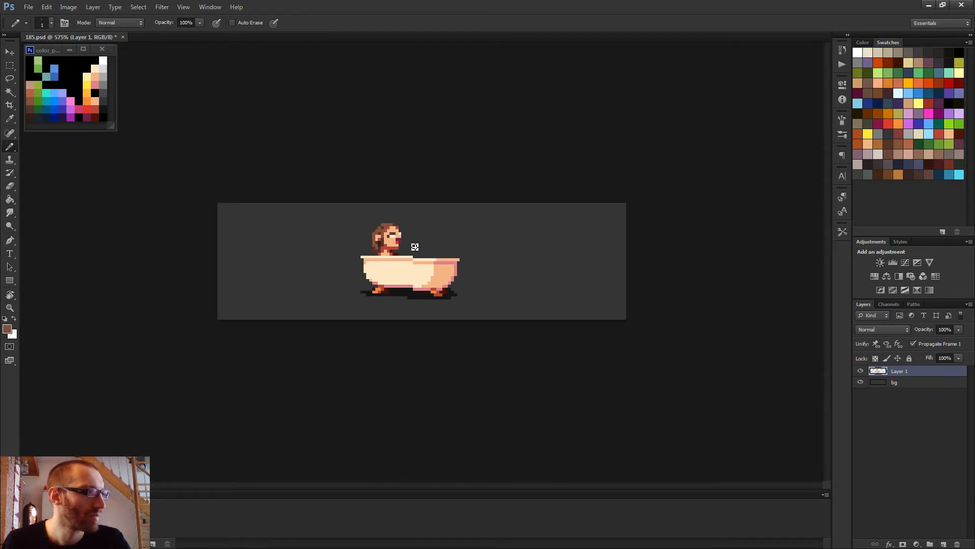
scroll(415, 246, "up", 3)
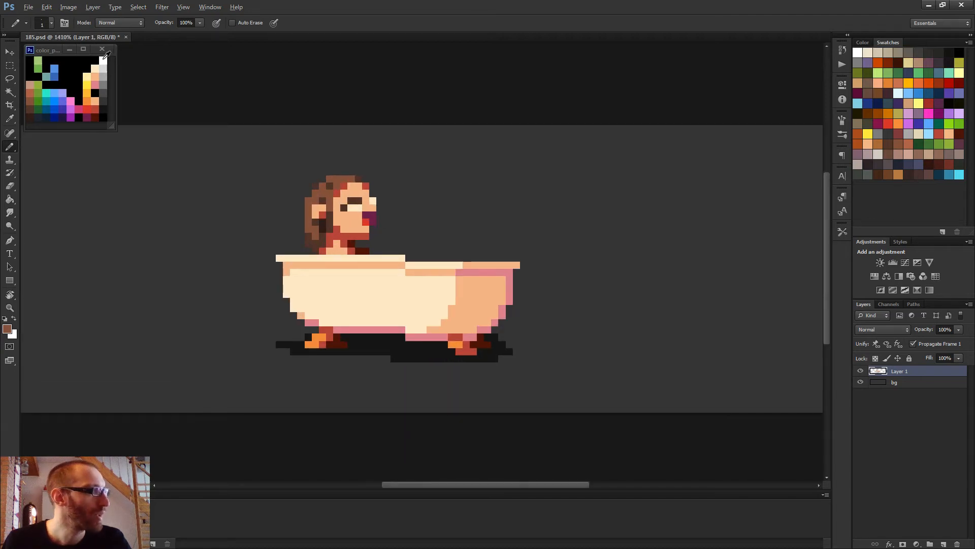
- On a new layer, paint mounds of white foam over the right half of the tub's rim with a 4-pixel Pencil
left_click(105, 60, "alt")
left_click_drag(378, 197, 386, 200)
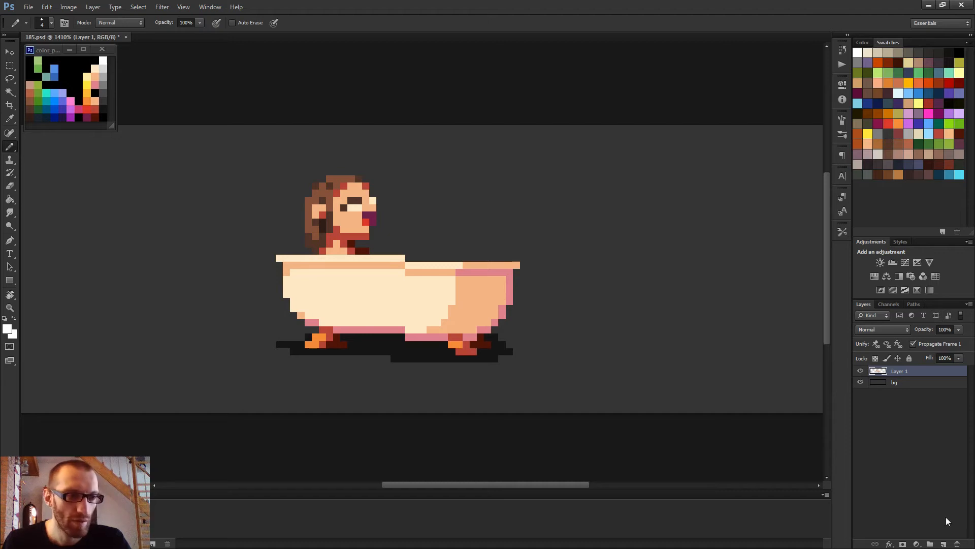
left_click(943, 544)
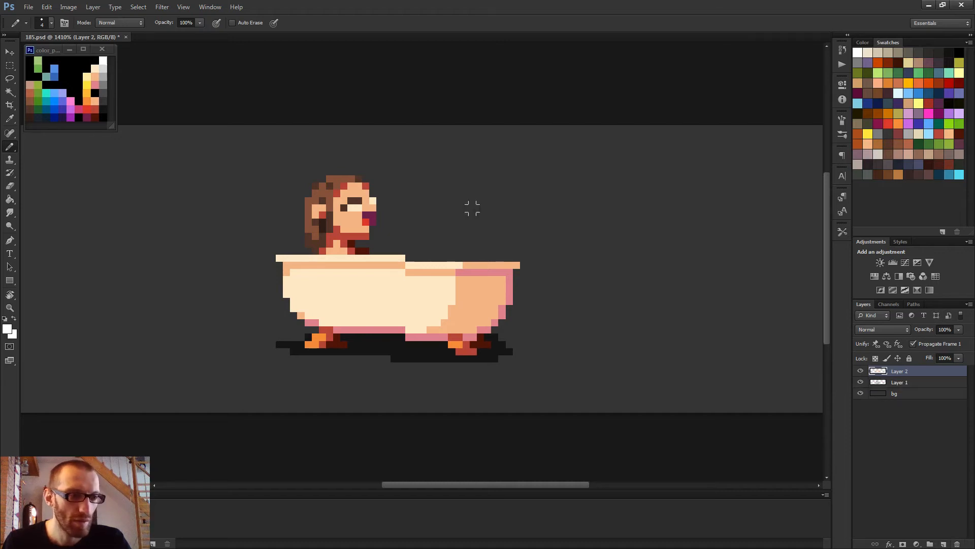
left_click(411, 246)
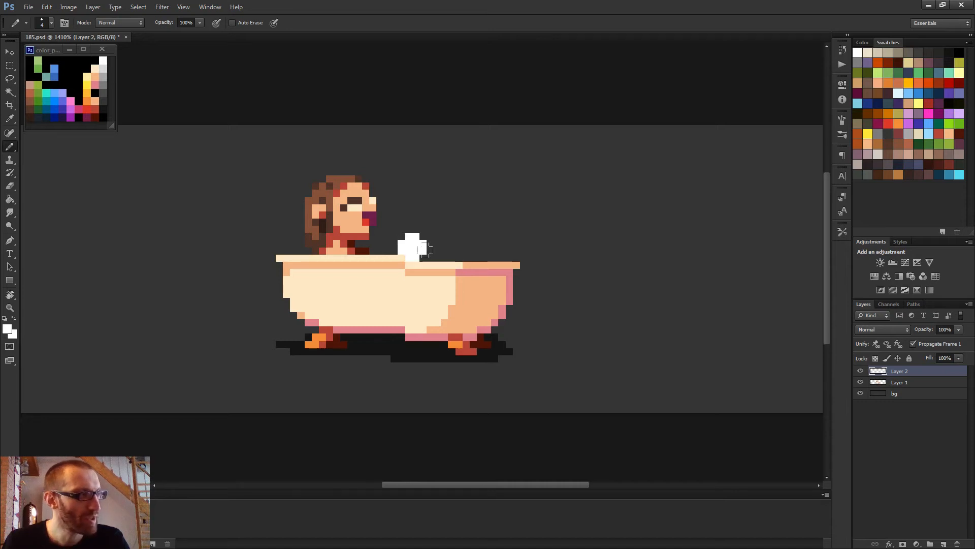
left_click(434, 254)
left_click(456, 254)
left_click(463, 233)
left_click(477, 254)
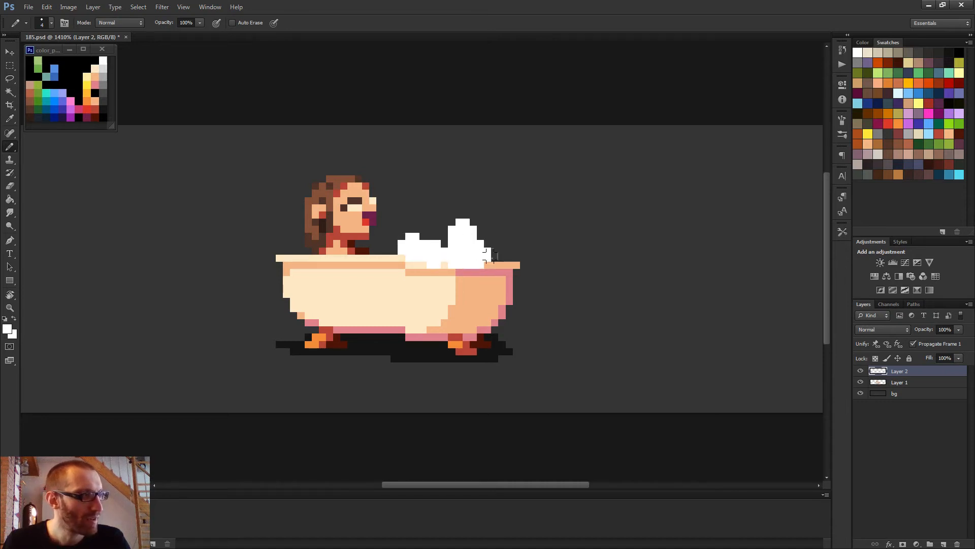
left_click(490, 255)
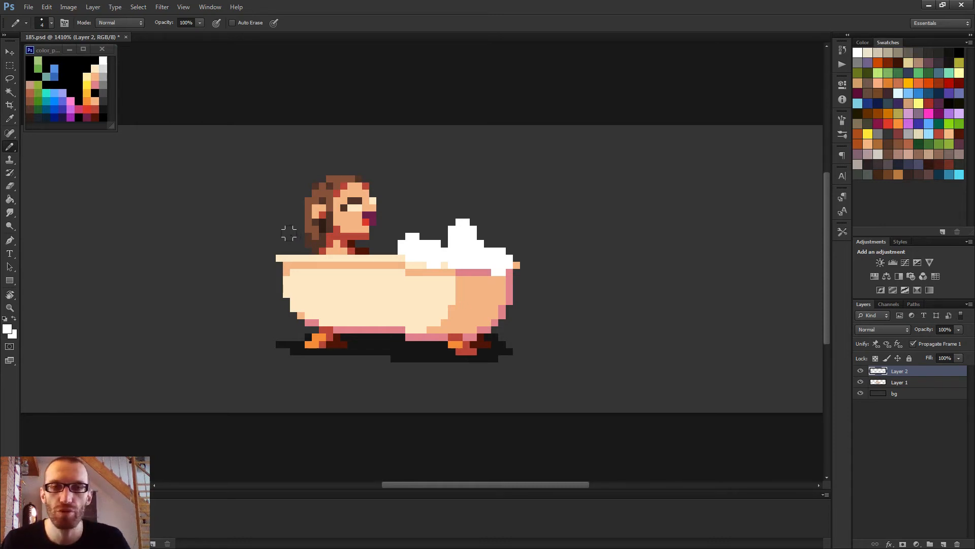
- Paint white foam behind the character's back and up over the back and crown of the hair
mouse_move(292, 239)
left_mouse_down()
mouse_move(287, 208)
mouse_move(297, 208)
mouse_move(312, 167)
mouse_move(386, 172)
mouse_move(346, 172)
left_mouse_up()
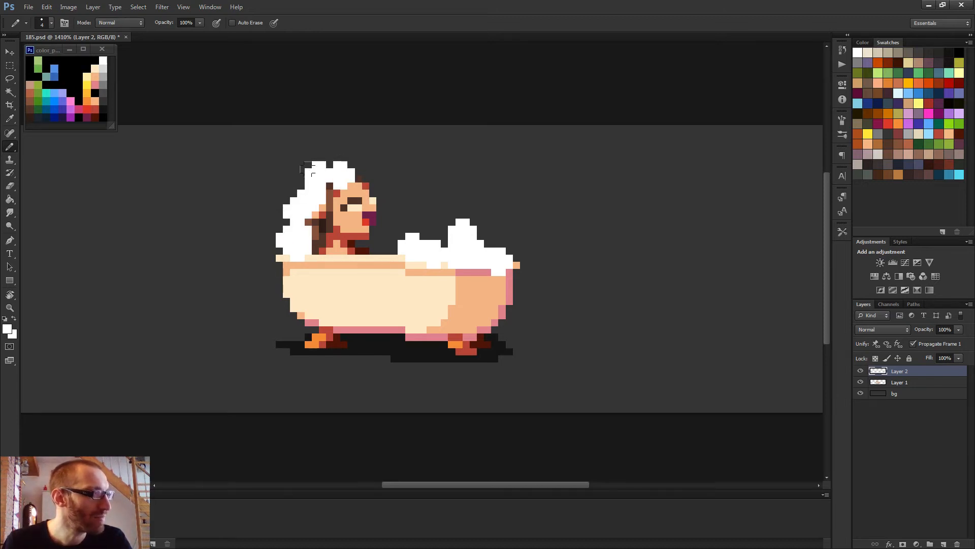
left_click(296, 188)
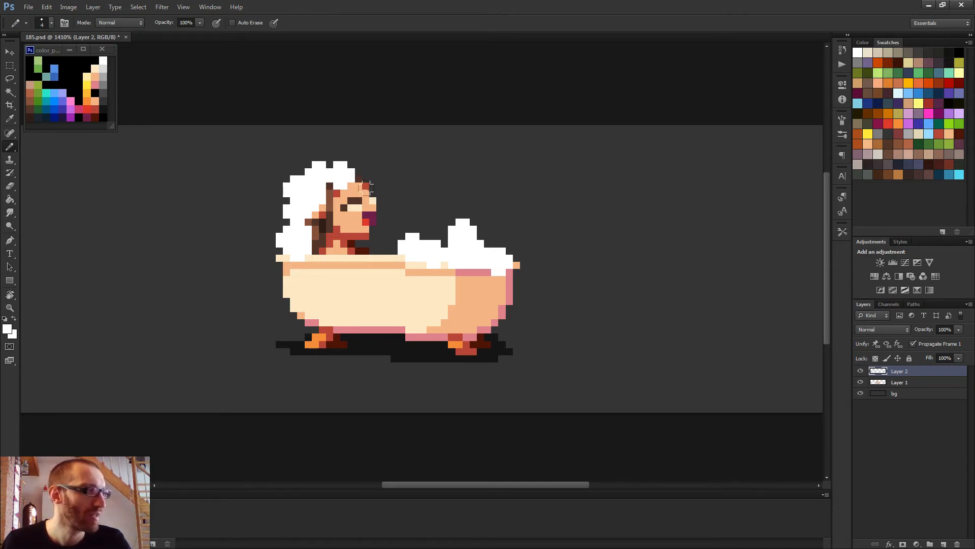
scroll(371, 200, "down", 3)
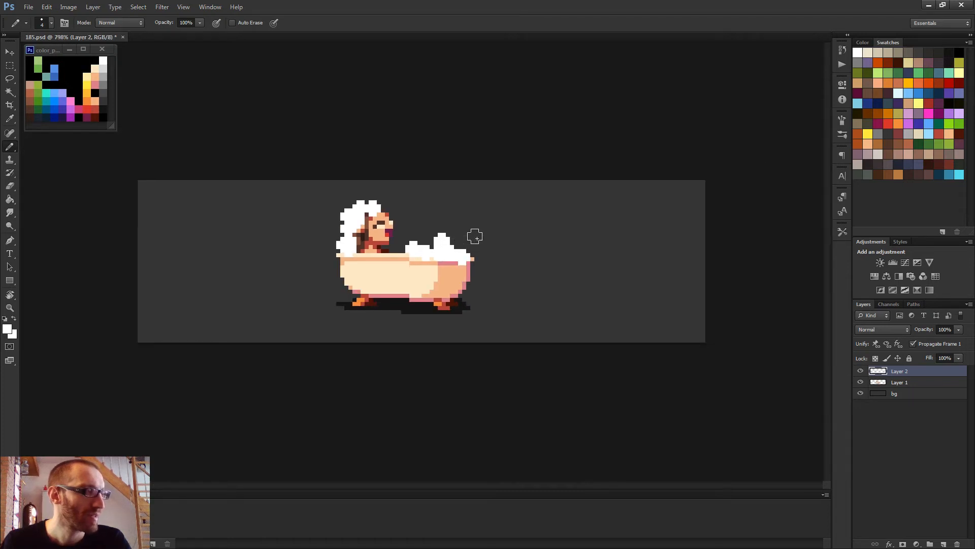
scroll(343, 245, "up", 4)
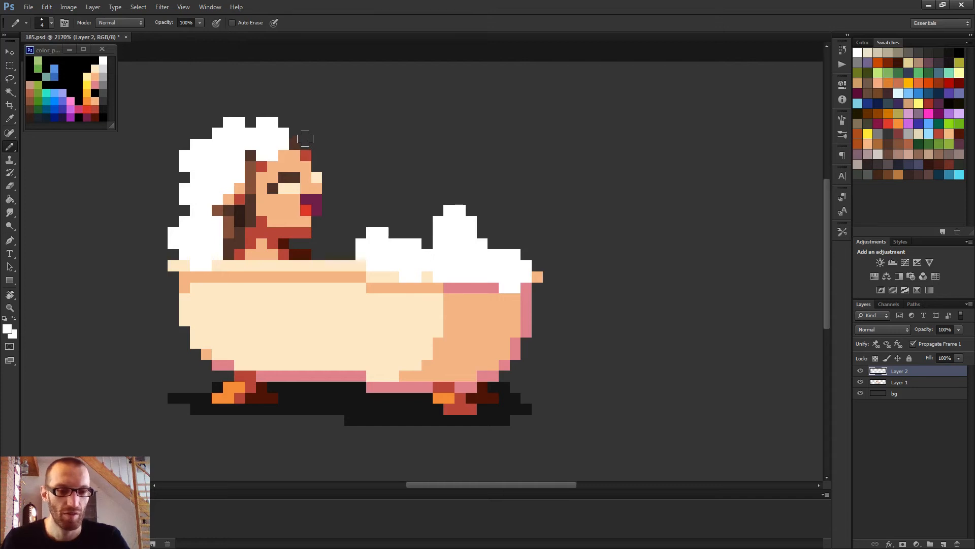
- Erase single foam pixels above the ear and beside the base of the neck to uncover the hair
key("e")
left_click(239, 177)
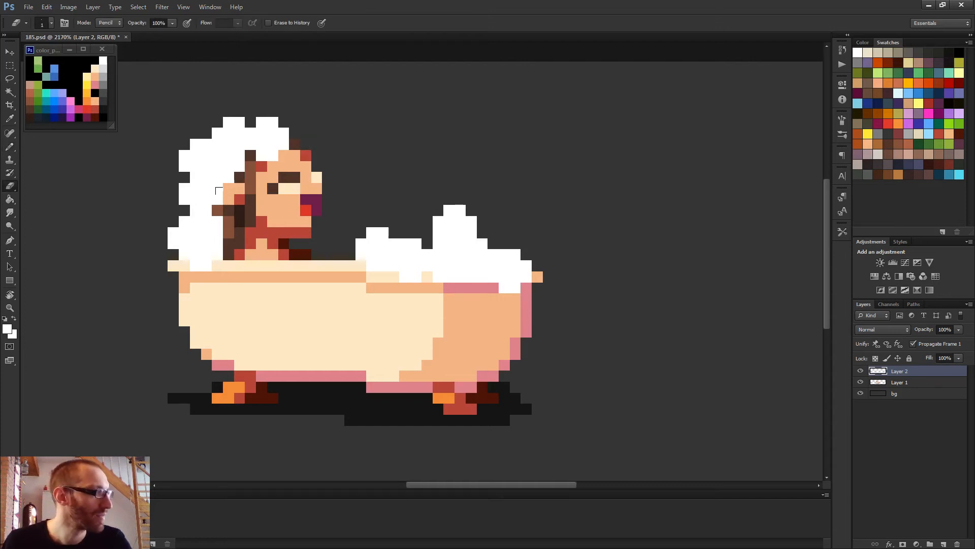
left_click(215, 253)
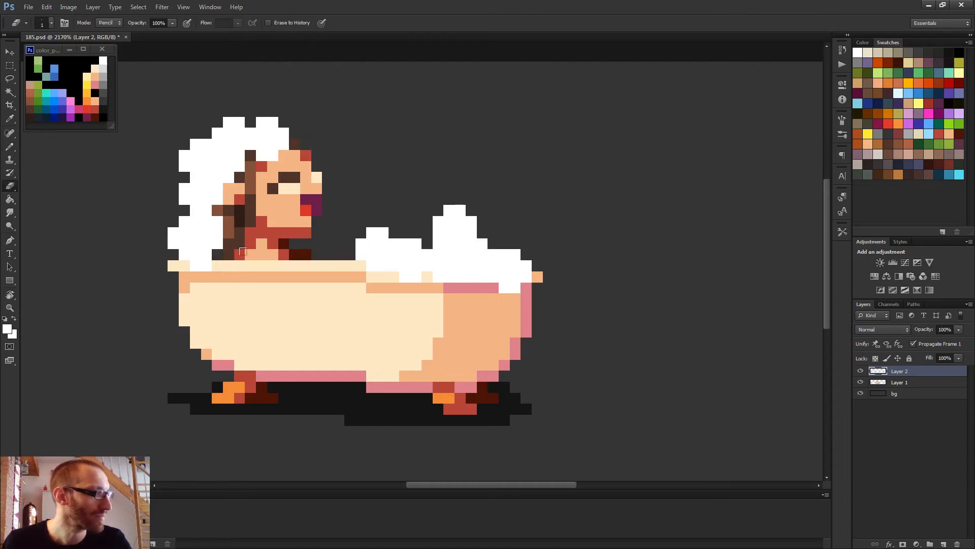
- Start the foam shading with a 1-pixel light blue Pencil pixel at the lower left corner of the front foam
key("b")
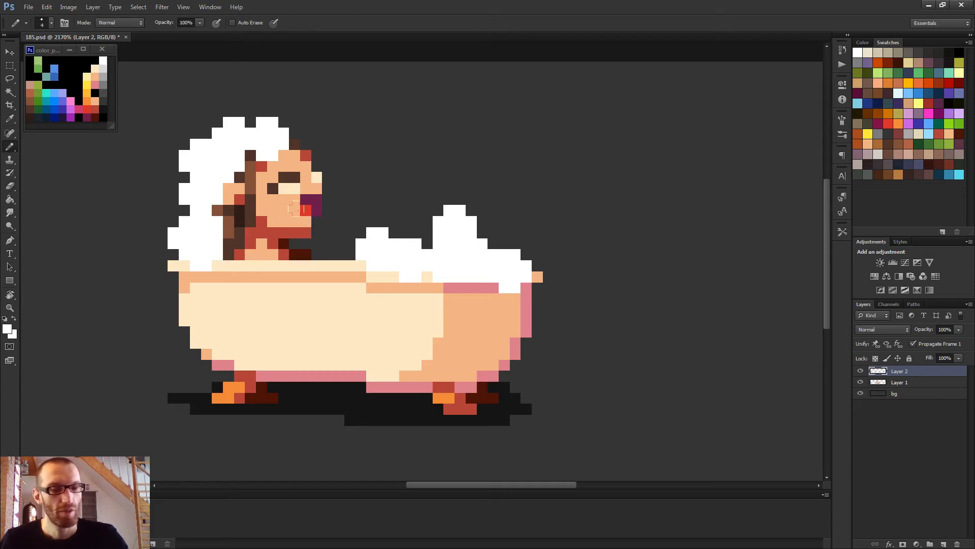
key("bracketleft")
key("bracketleft")
key("bracketleft")
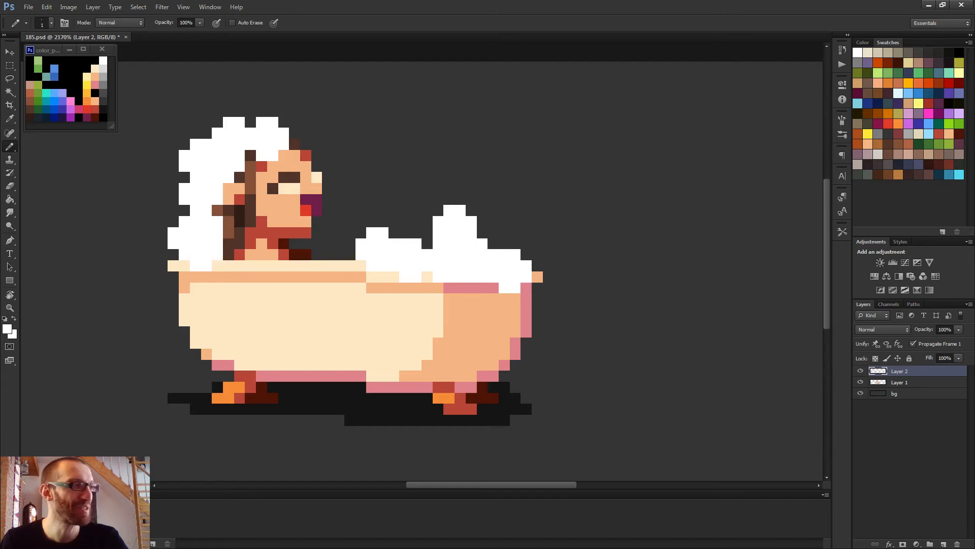
left_click(56, 93, "alt")
scroll(224, 223, "down", 7)
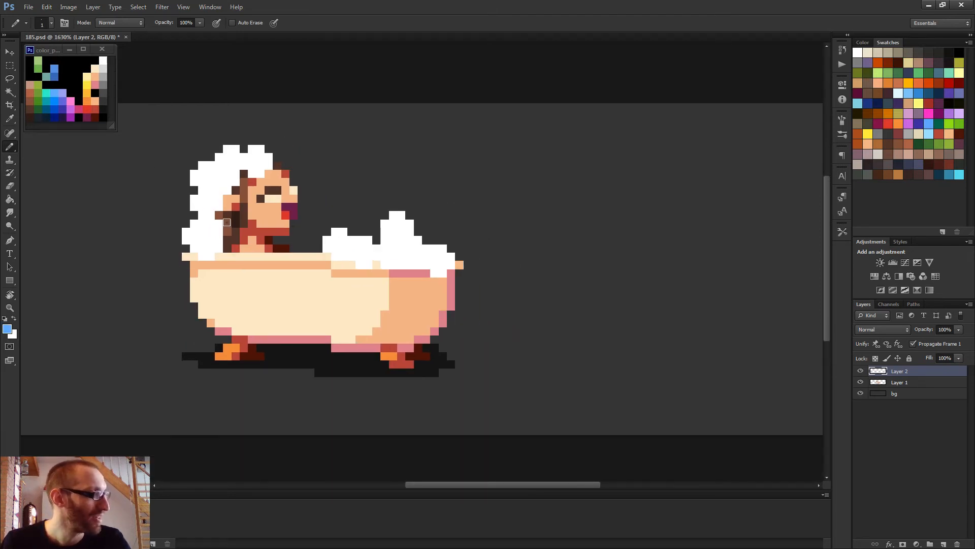
scroll(417, 258, "up", 4)
left_click(393, 247)
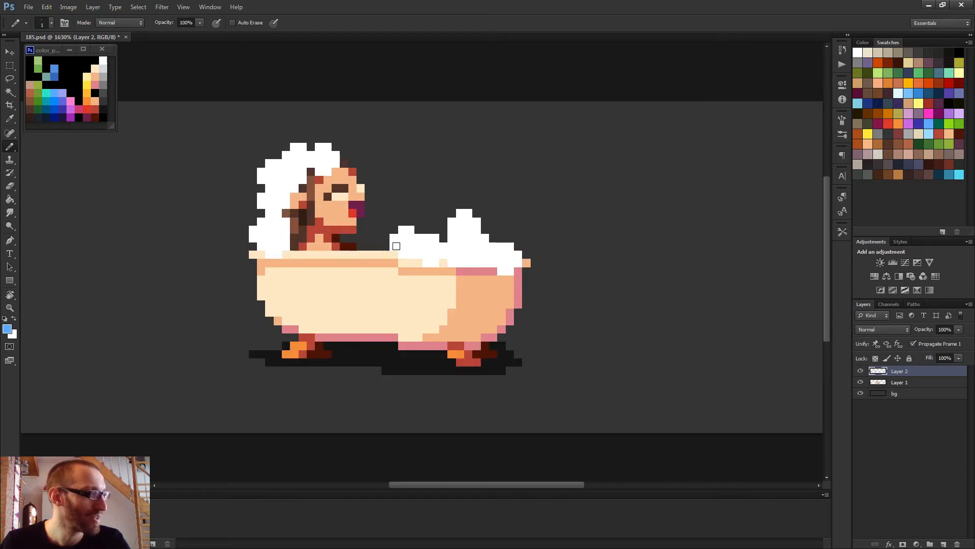
scroll(305, 175, "up", 4)
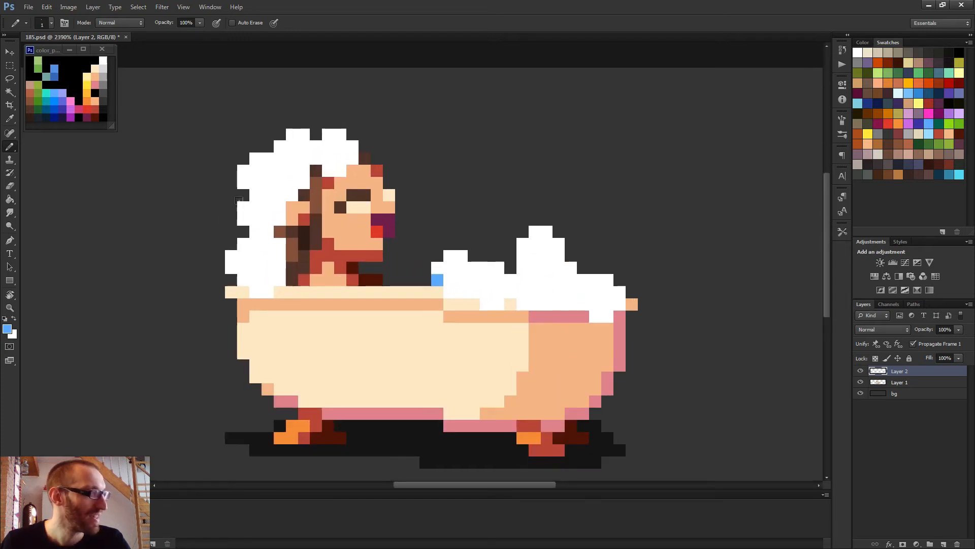
- Shade the outer left edge of the foam behind the head and back with light blue pixels
left_click_drag(239, 202, 255, 219)
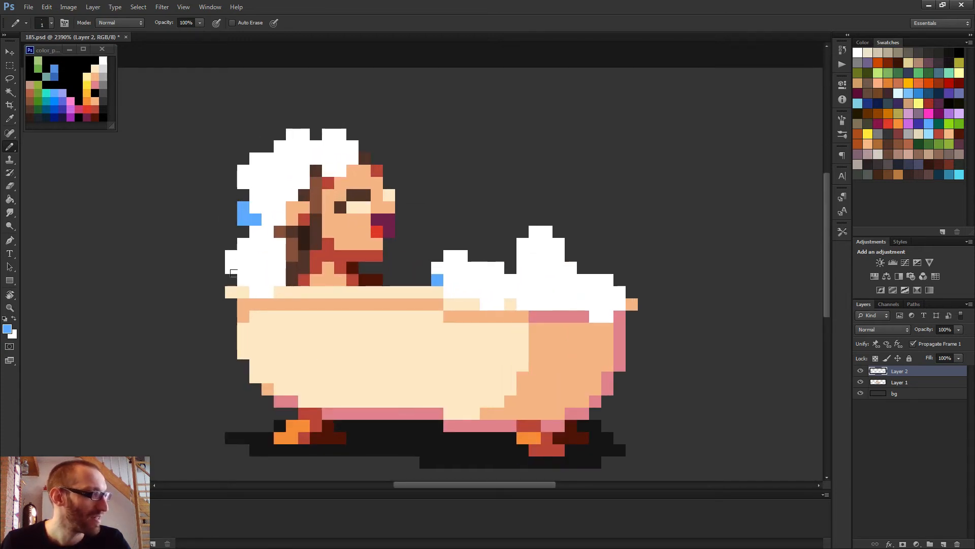
left_click(243, 279)
left_click(254, 279)
left_click(232, 268)
left_click(243, 267)
left_click(231, 256)
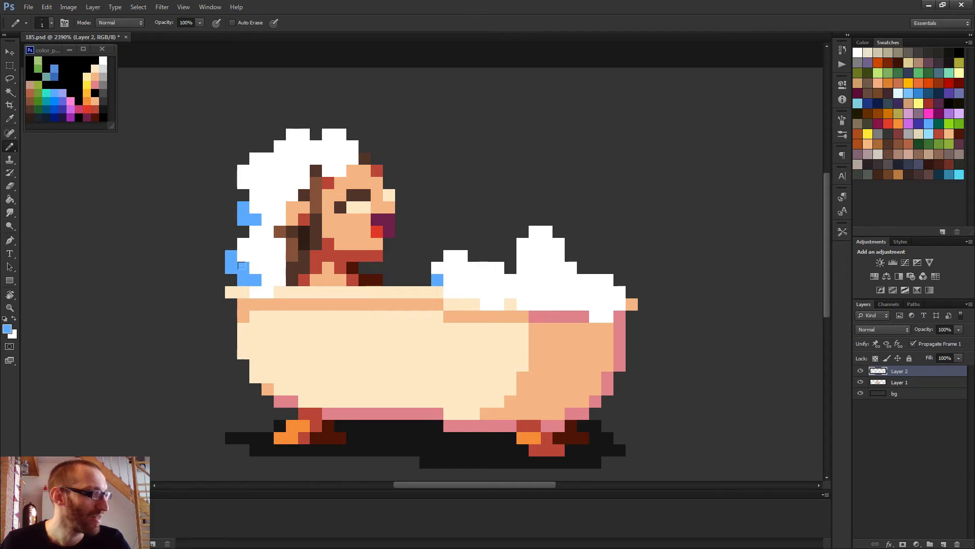
scroll(290, 267, "down", 6)
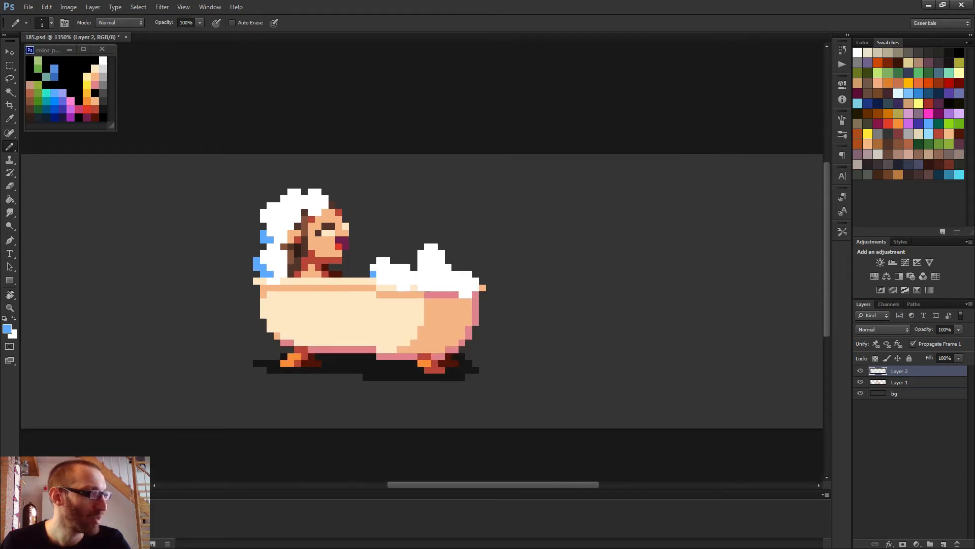
scroll(295, 275, "up", 6)
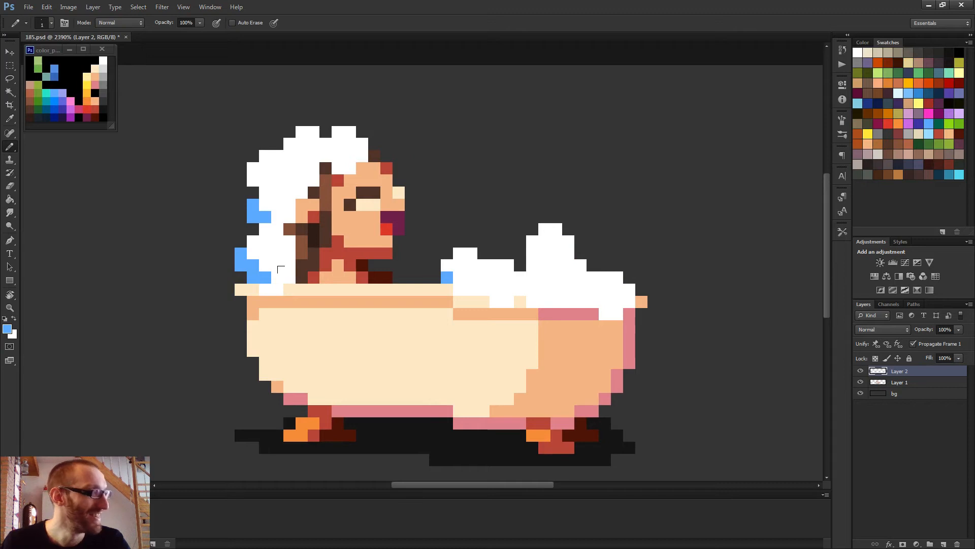
- Shade the foam behind the head with light blue pixels above the ear and on its upper back edge
scroll(409, 262, "down", 10)
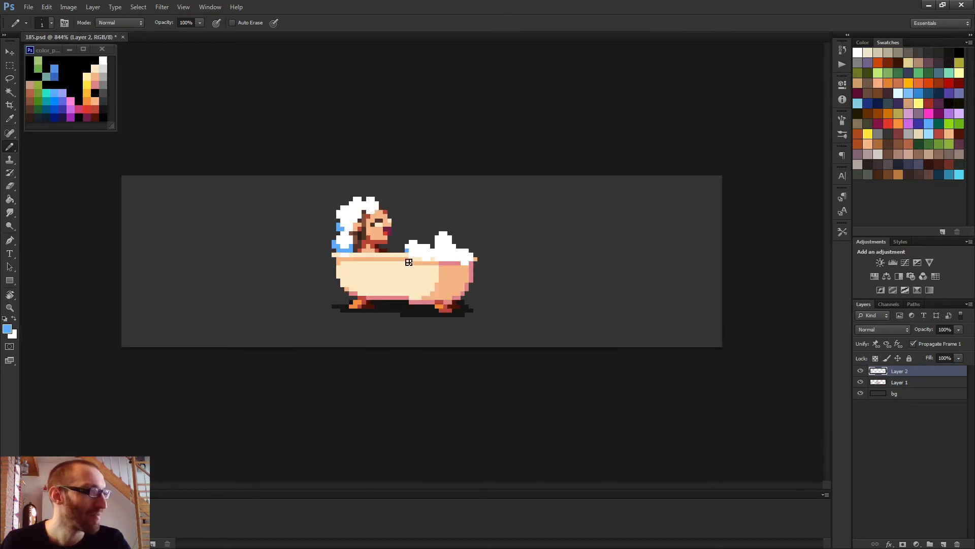
scroll(356, 231, "up", 3)
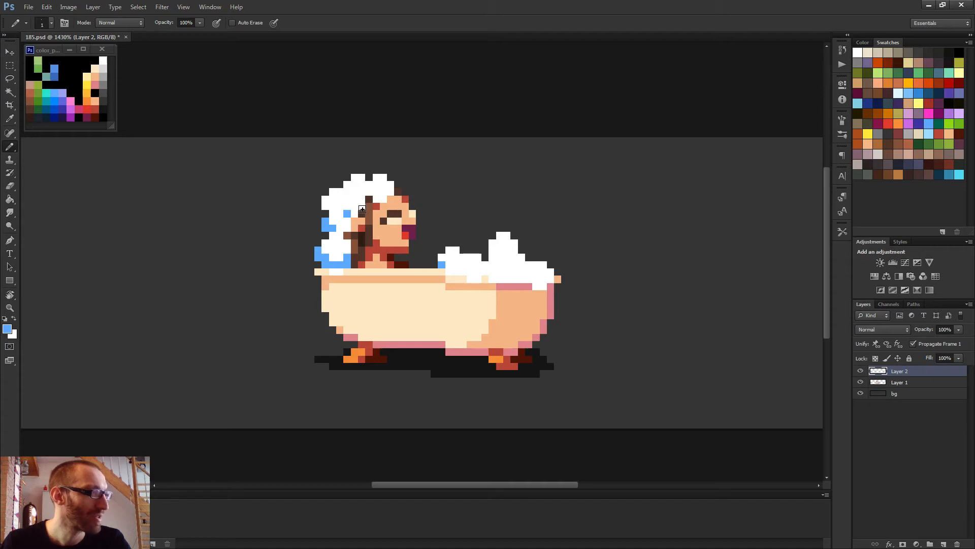
left_click_drag(361, 209, 361, 200)
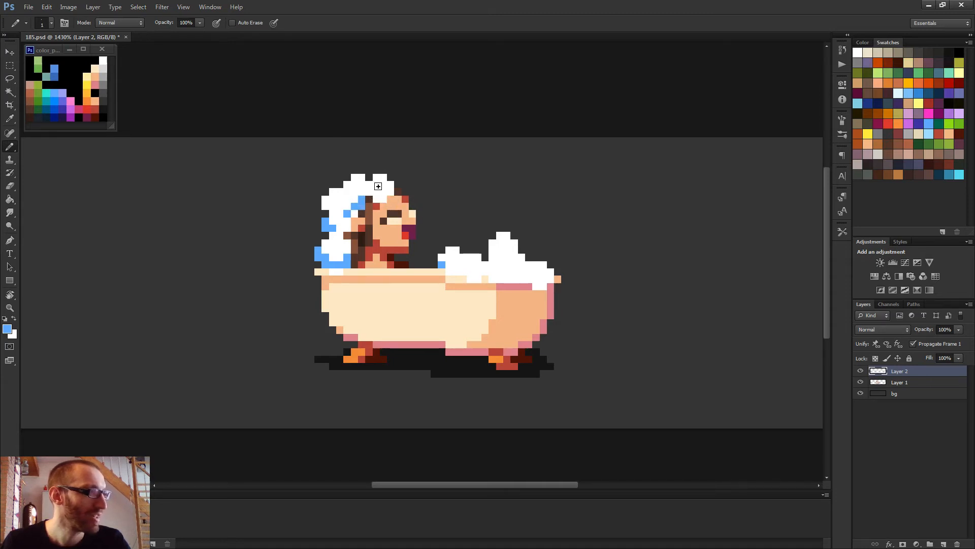
scroll(378, 186, "down", 3)
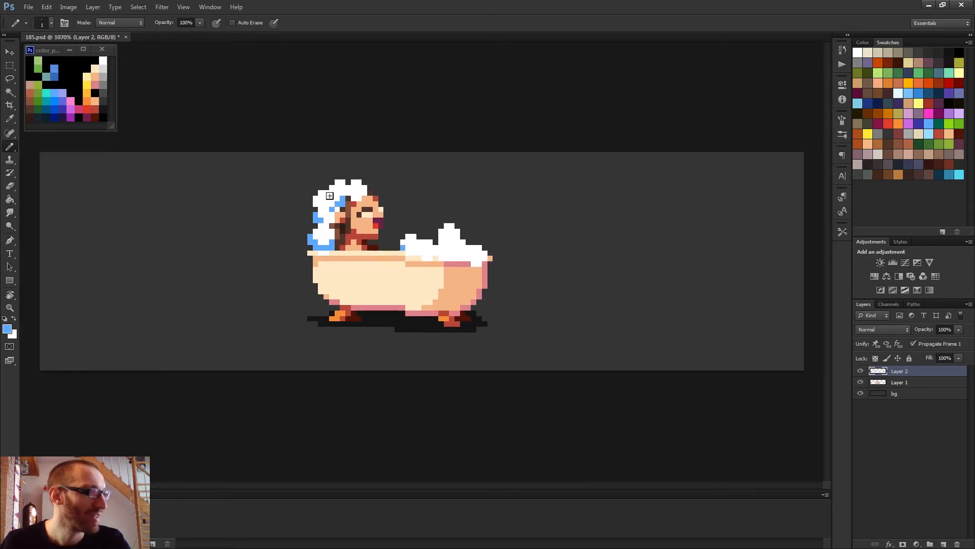
scroll(422, 216, "down", 2)
- Shade the lower edge of the front foam at the foot end of the tub with light blue pixels
scroll(452, 244, "up", 4)
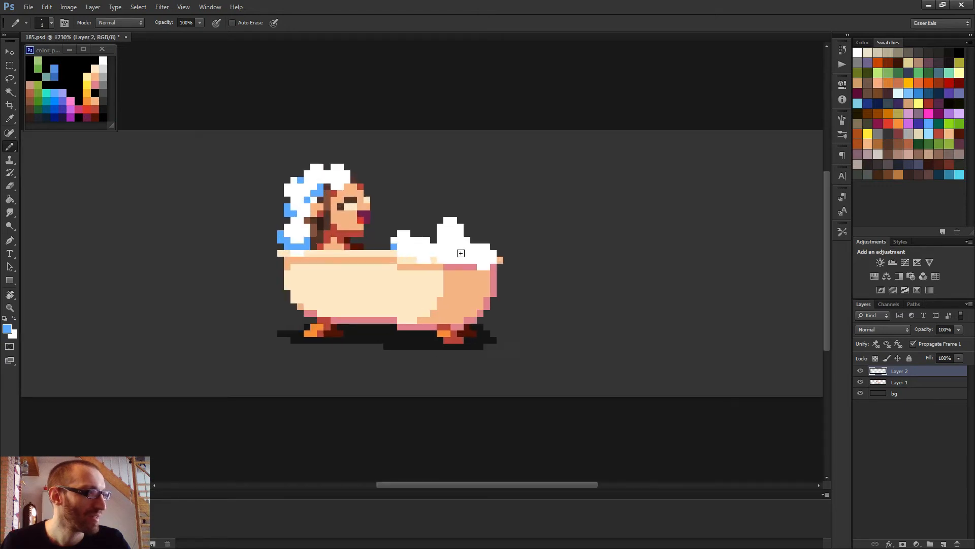
scroll(461, 253, "up", 1)
mouse_move(491, 272)
left_mouse_down()
mouse_move(511, 263)
mouse_move(481, 253)
mouse_move(471, 260)
left_mouse_up()
scroll(489, 255, "down", 3)
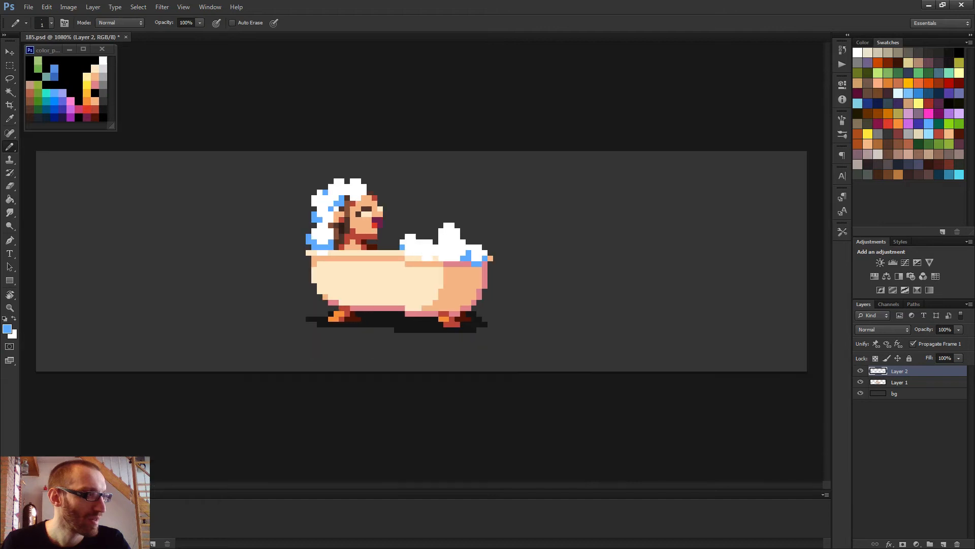
left_click(467, 255)
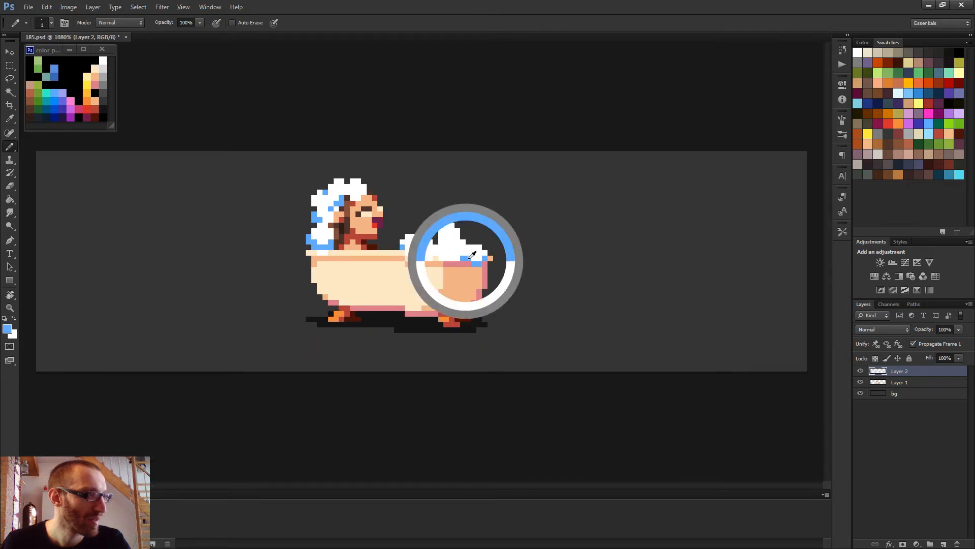
left_click_drag(465, 258, 473, 261)
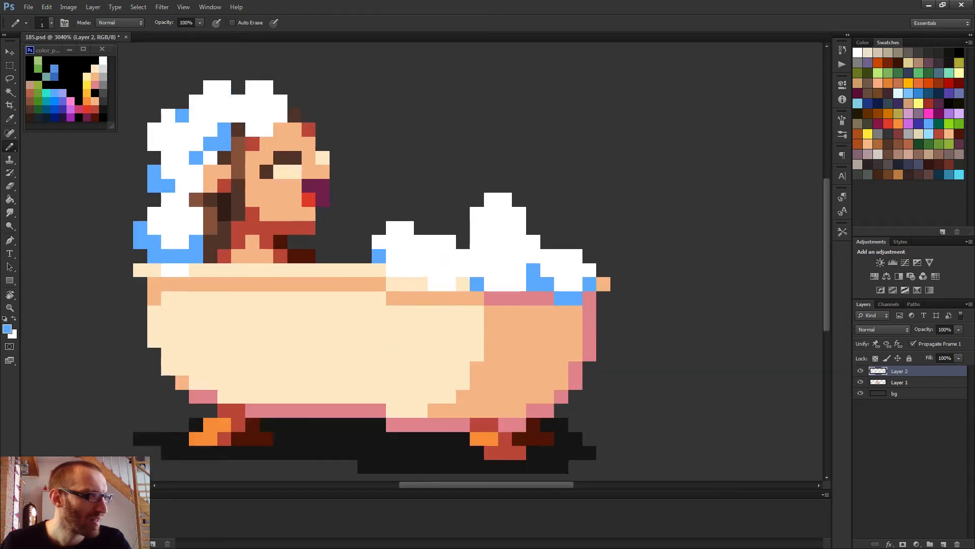
- Add light blue shading along the bottom edge and between the mounds in the near and middle parts of the front foam
scroll(422, 249, "up", 5)
left_click_drag(389, 269, 399, 261)
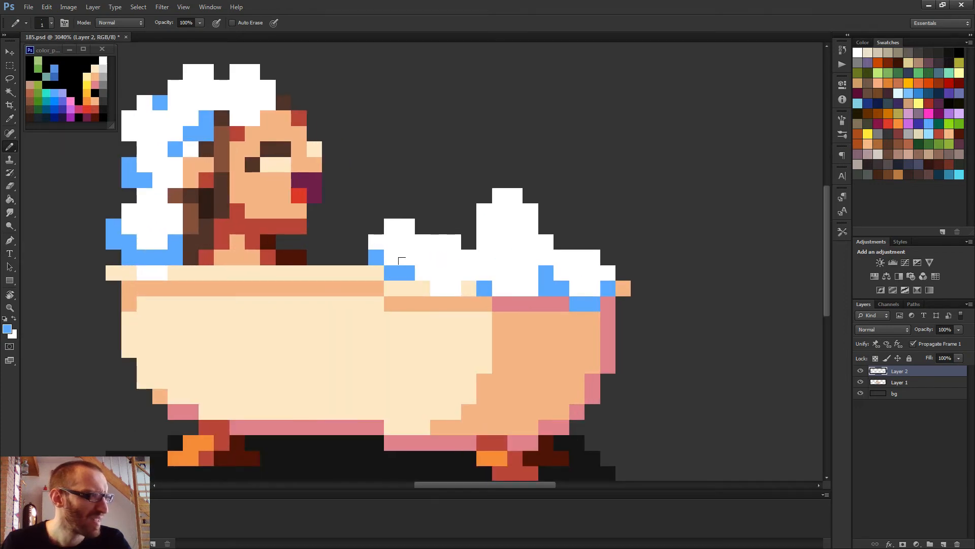
left_click_drag(437, 288, 454, 289)
scroll(506, 261, "down", 4)
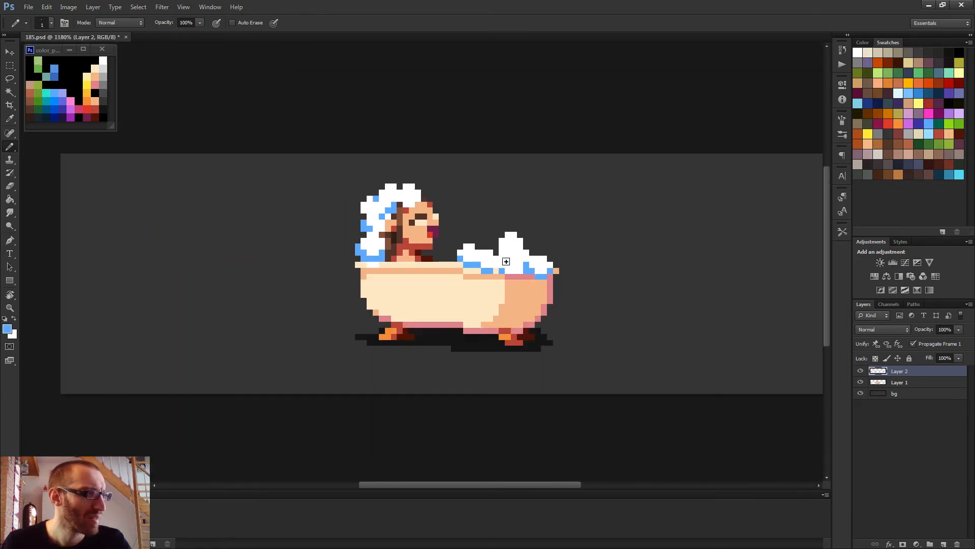
scroll(526, 260, "down", 1)
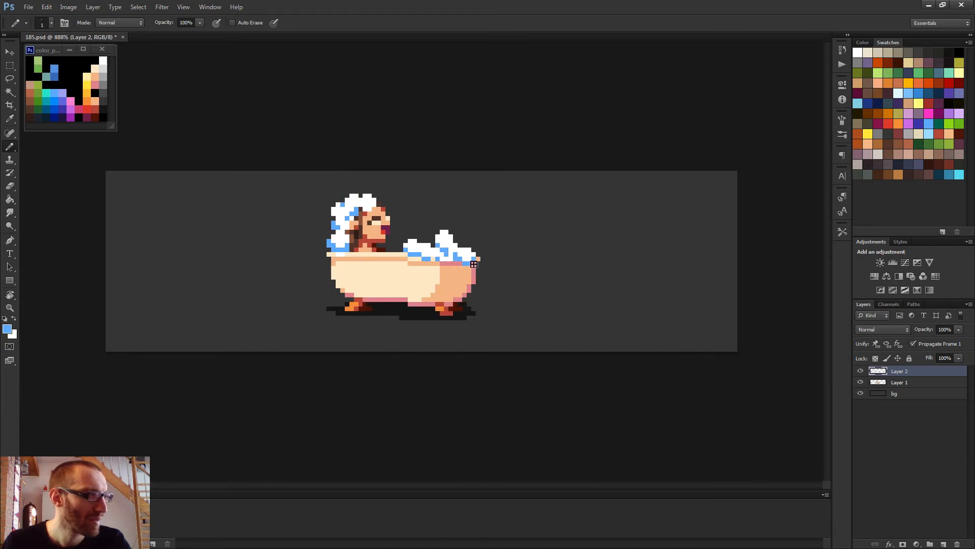
scroll(479, 252, "down", 1)
scroll(475, 257, "down", 1)
scroll(447, 262, "up", 2)
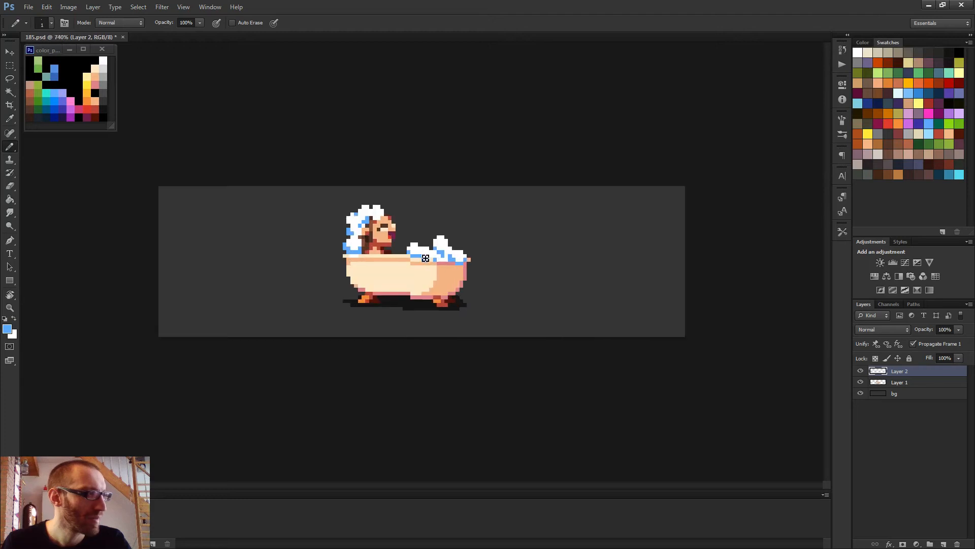
- Sample white from the front foam as the foreground colour
scroll(427, 250, "up", 4)
left_click(415, 248, "alt")
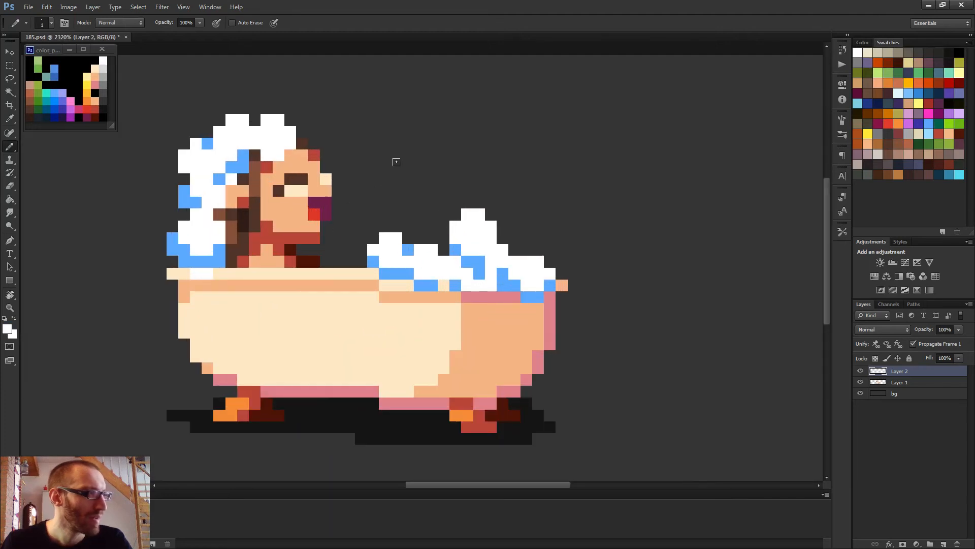
scroll(407, 164, "up", 2)
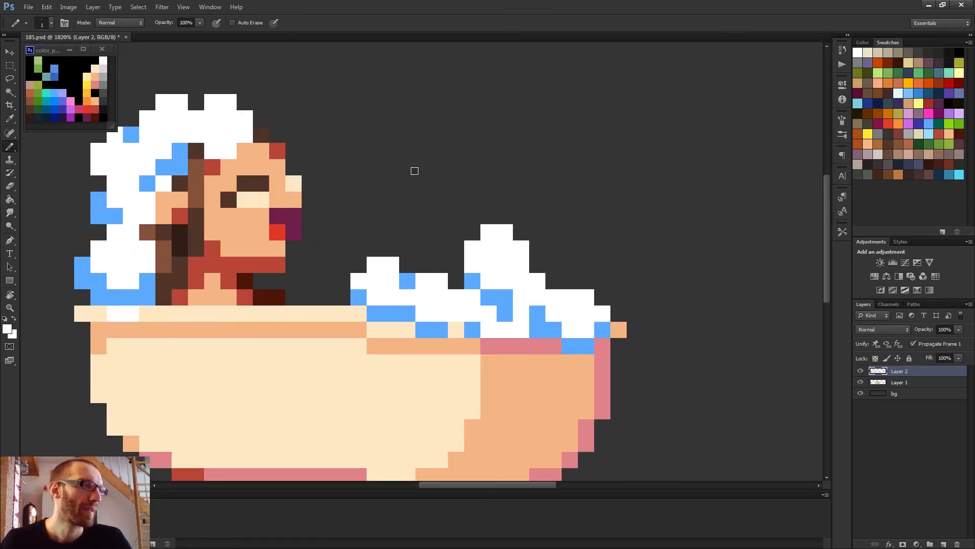
scroll(414, 167, "down", 3)
scroll(410, 163, "down", 1)
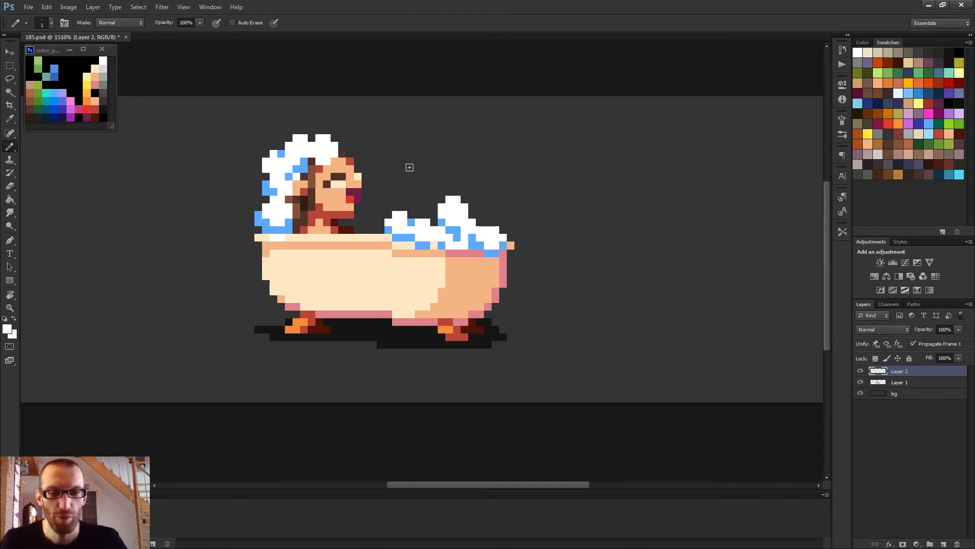
scroll(398, 176, "down", 1)
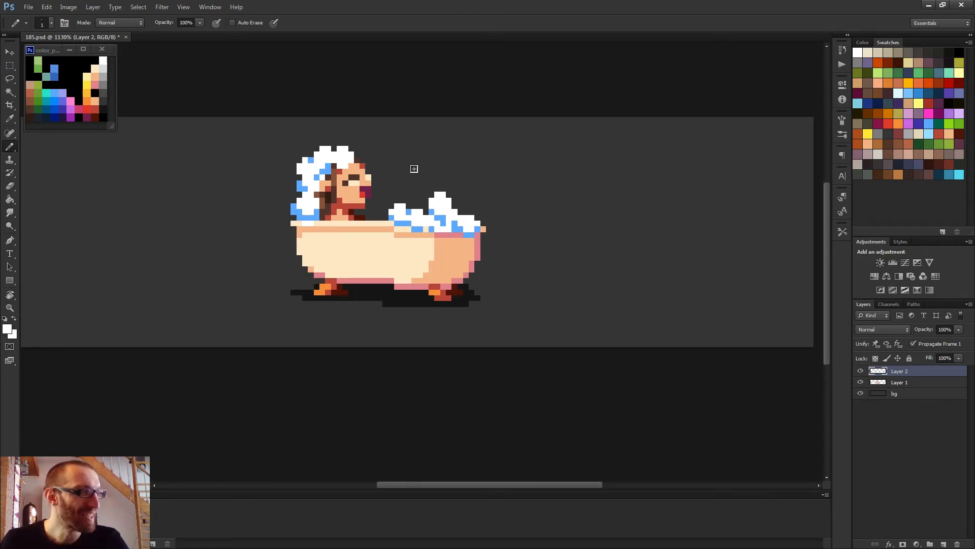
- Try nudging the foam layer down and up with the Move tool
key("v")
key("Down")
key("Down")
key("Up")
key("Up")
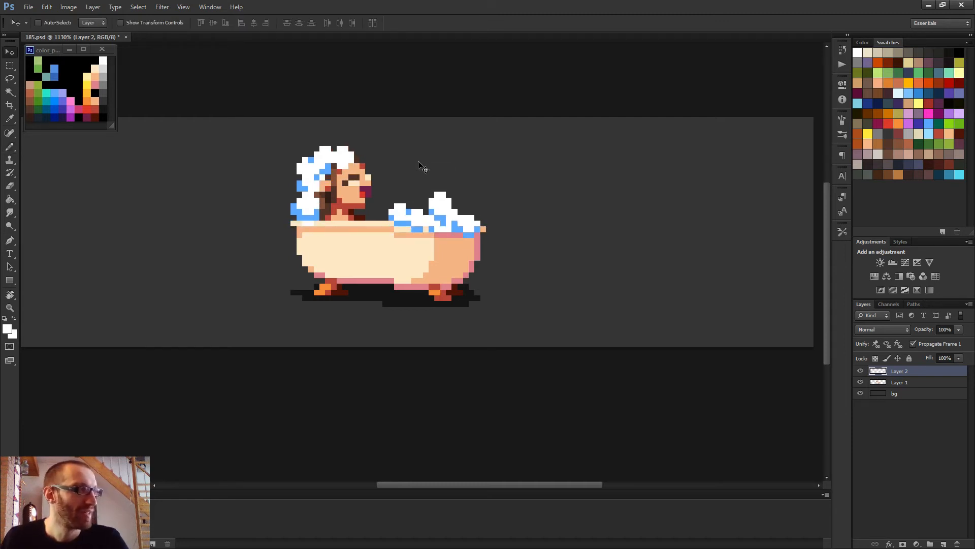
key("Up")
key("Down")
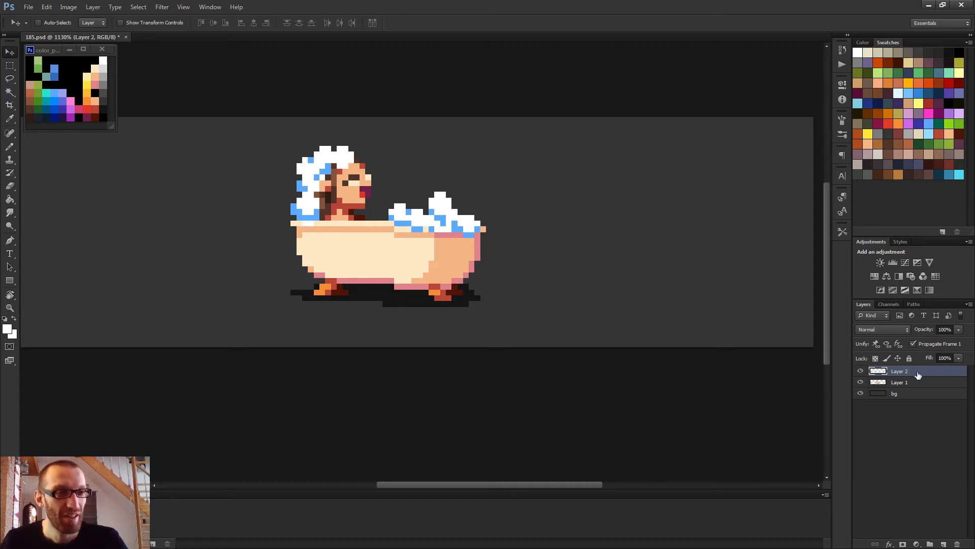
- Merge the foam layer down into Layer 1 and repaint one light blue pixel of the front foam white with the Pencil
key("ctrl+e")
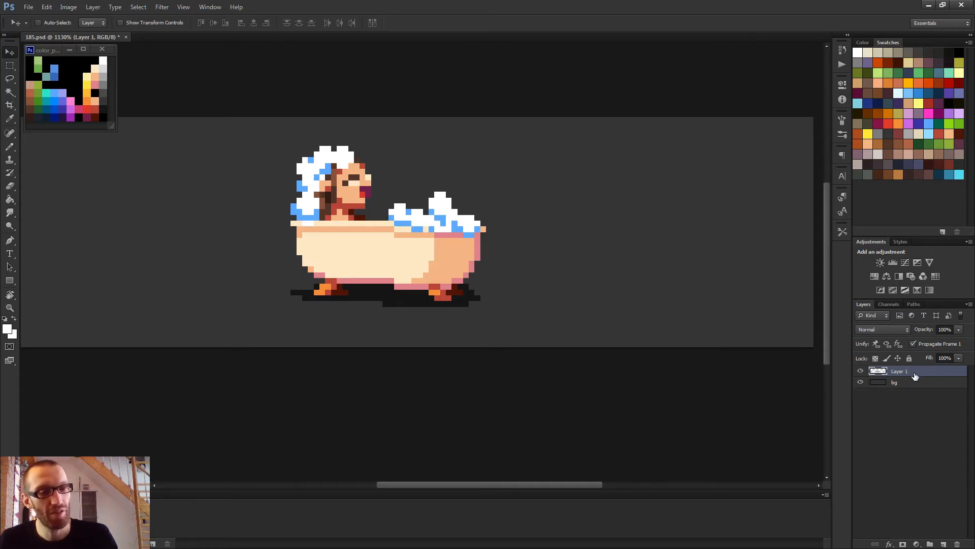
key("b")
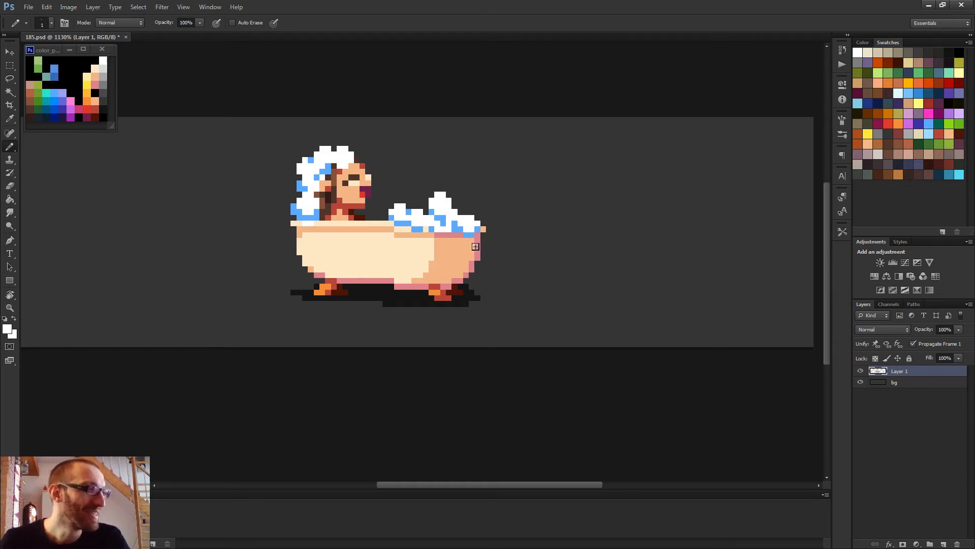
scroll(424, 228, "up", 5)
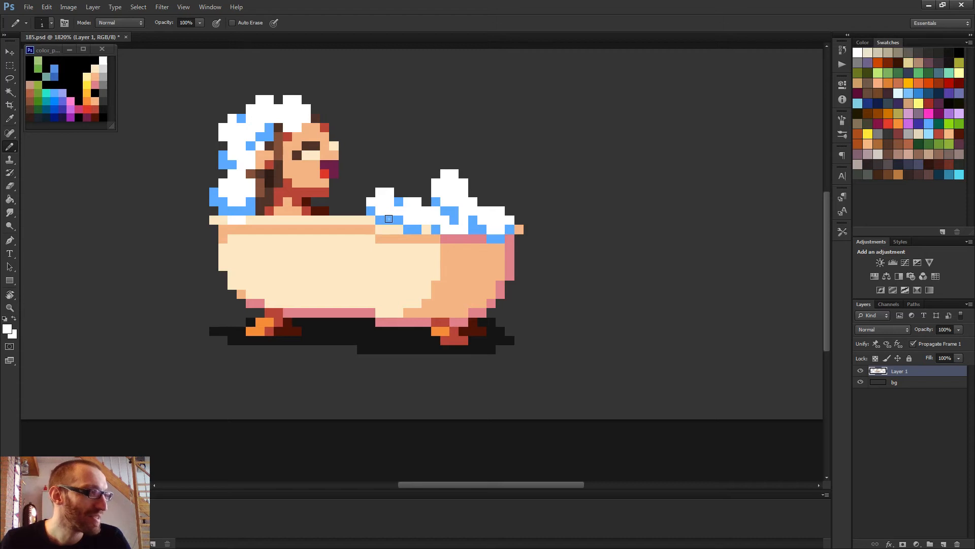
left_click(389, 220)
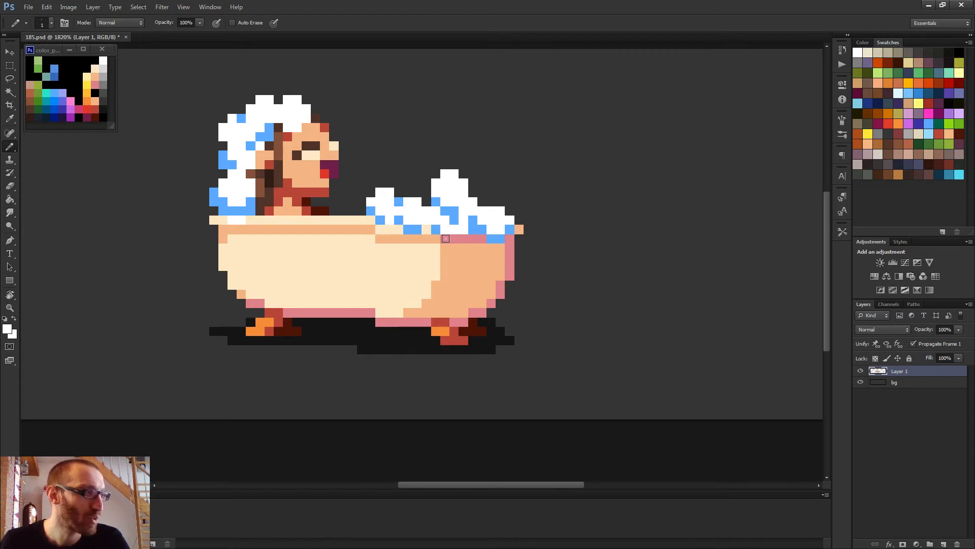
scroll(563, 248, "down", 2)
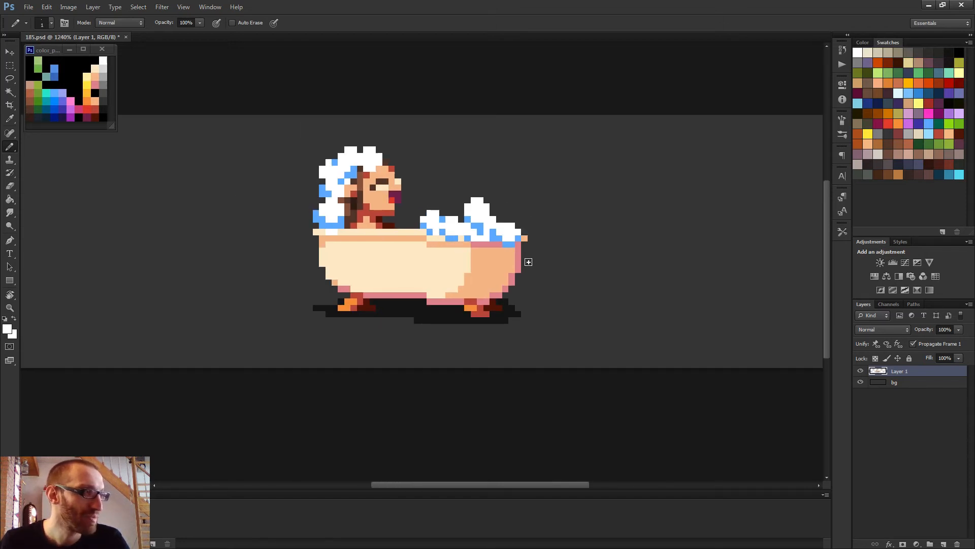
- Draw a small hollow bubble from four white pixels in a diamond, floating above the front foam
scroll(528, 261, "up", 2)
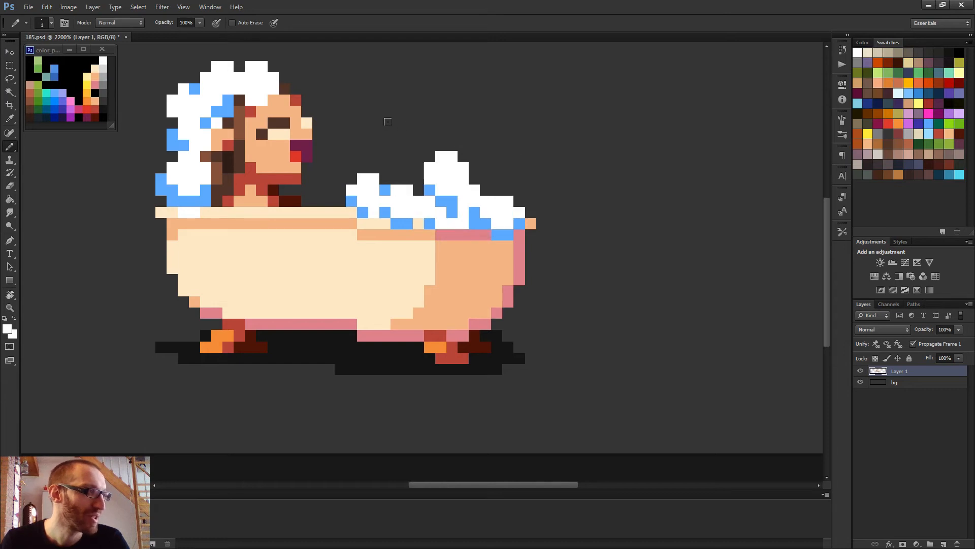
left_click(396, 122)
left_click(385, 111)
left_click(407, 112)
left_click(396, 100)
scroll(514, 162, "down", 2)
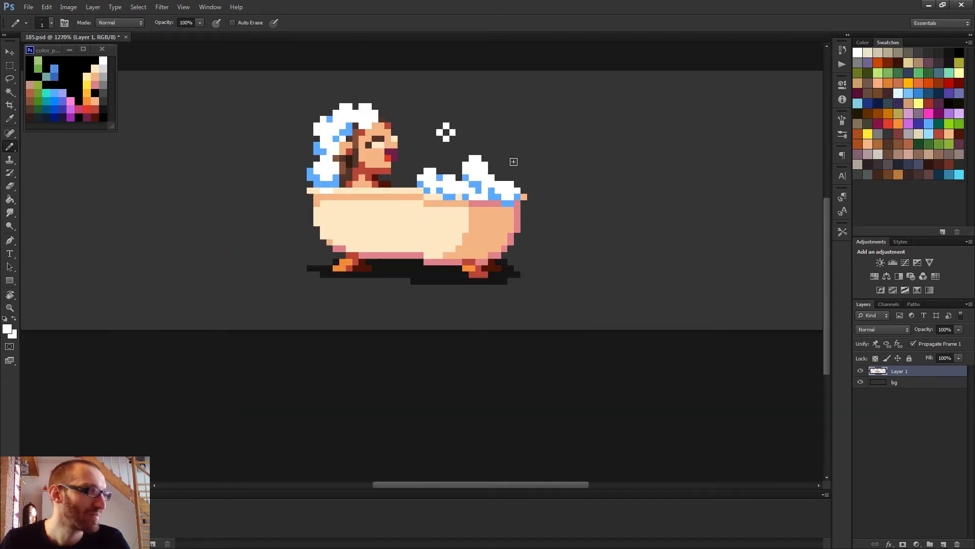
scroll(513, 168, "down", 1)
- Add two single-pixel white bubbles, one in front of the mouth and one above the foot-end foam
scroll(399, 208, "up", 2)
left_click(395, 221)
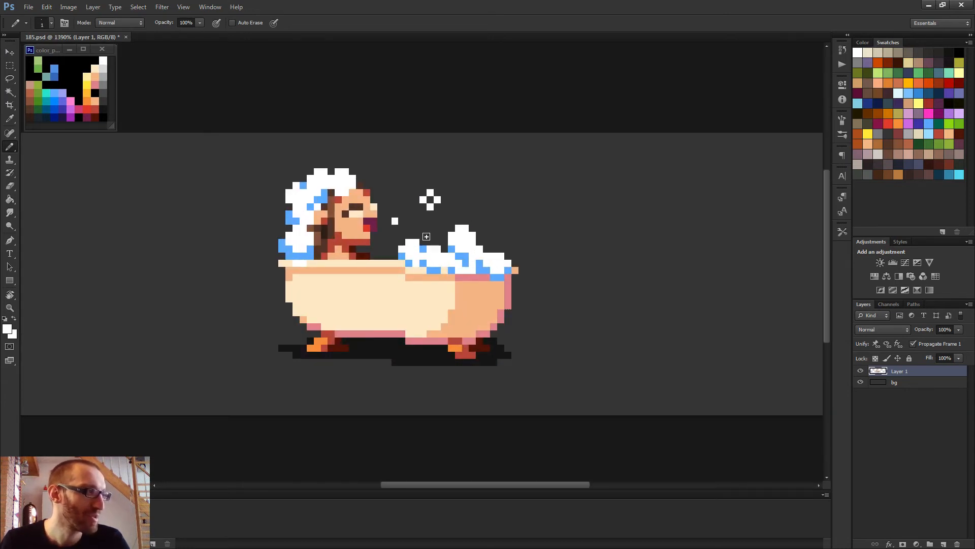
left_click(488, 214)
scroll(531, 297, "down", 2)
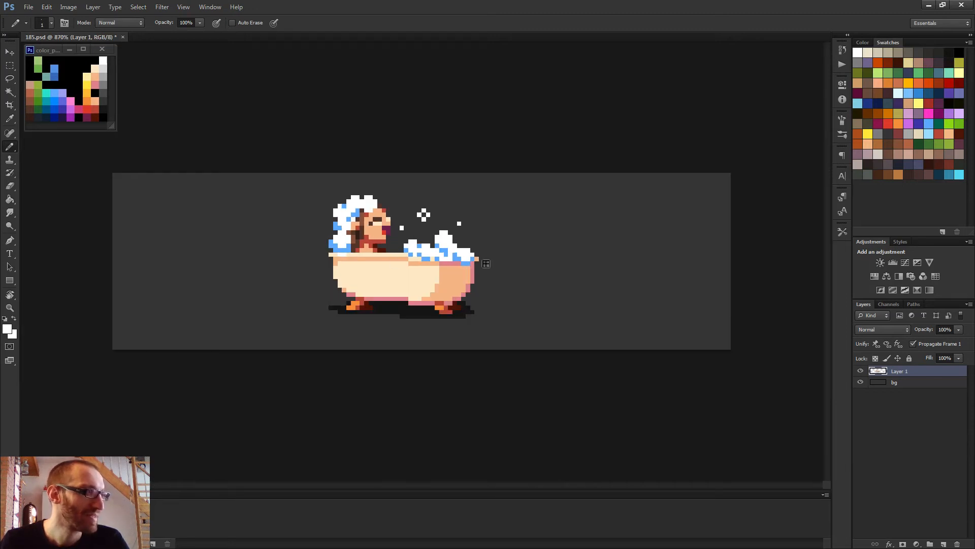
scroll(483, 259, "up", 1)
scroll(483, 260, "up", 3)
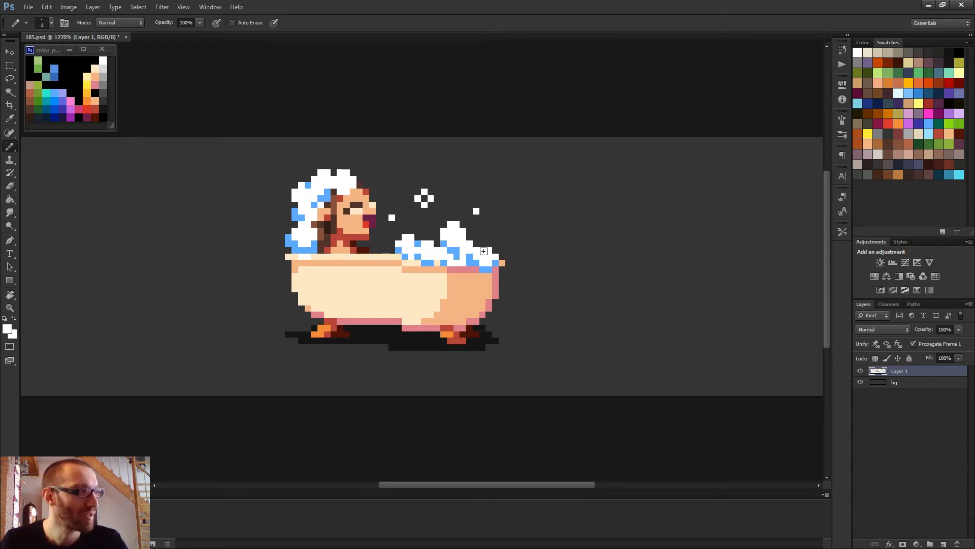
- Sample the light blue and shade the lower edge of the foam above the forehead
scroll(363, 197, "up", 2)
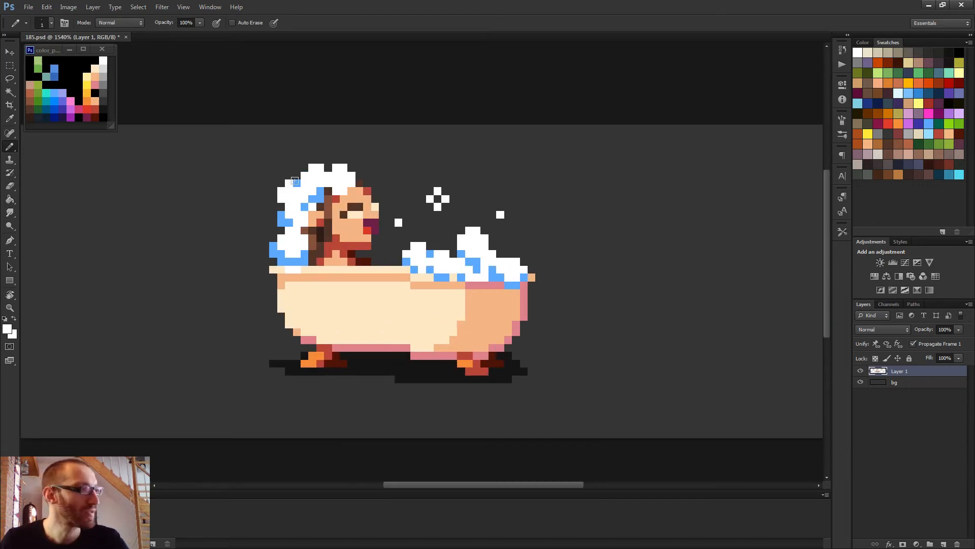
scroll(337, 202, "up", 2)
left_click(315, 199, "alt")
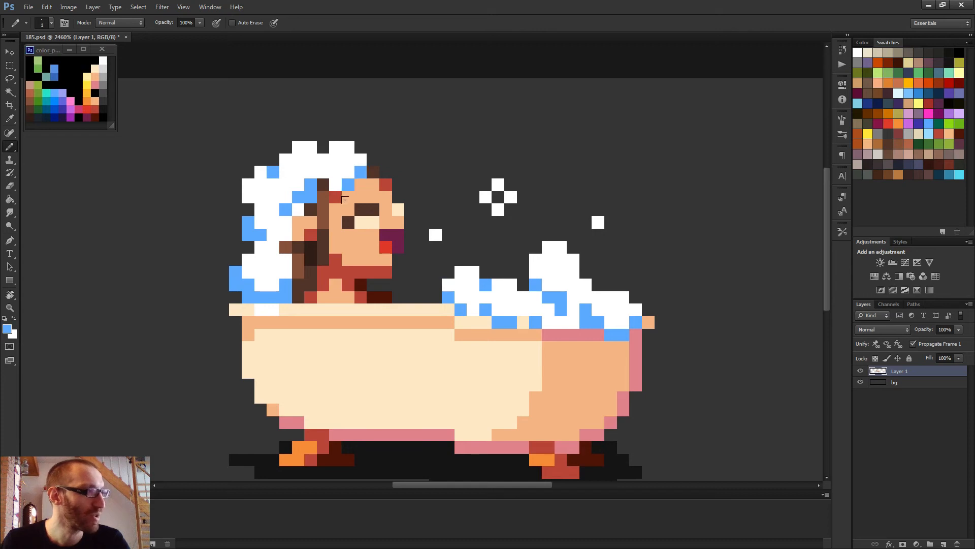
left_click(336, 184)
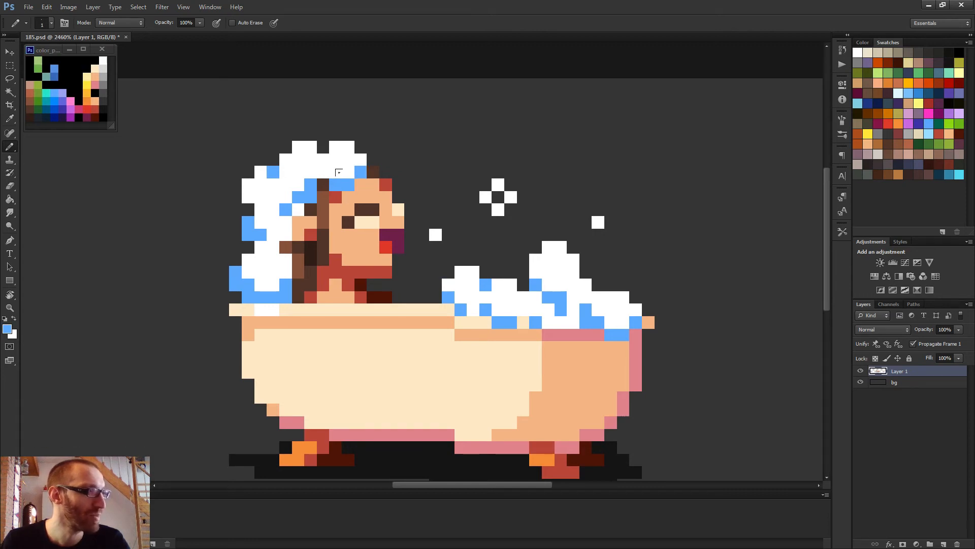
scroll(364, 178, "down", 4)
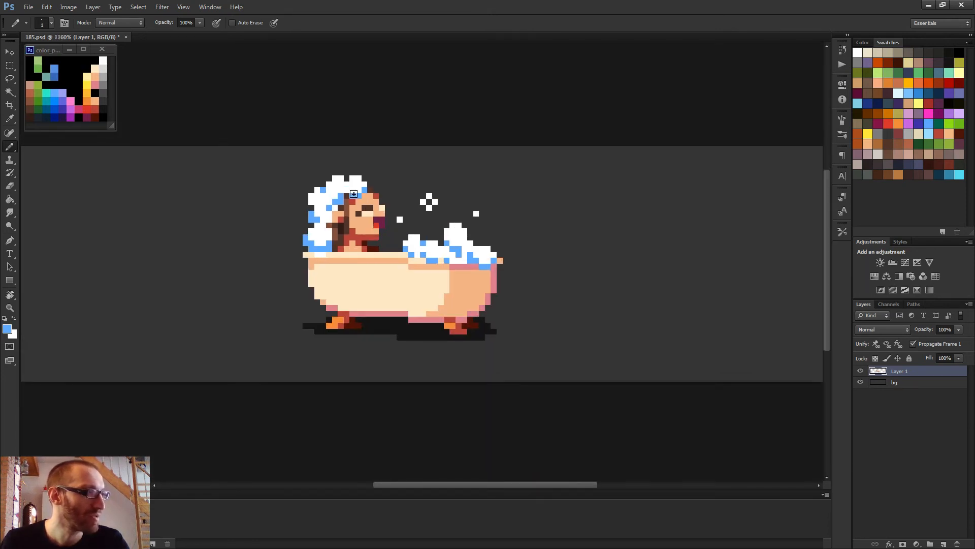
scroll(445, 239, "down", 3)
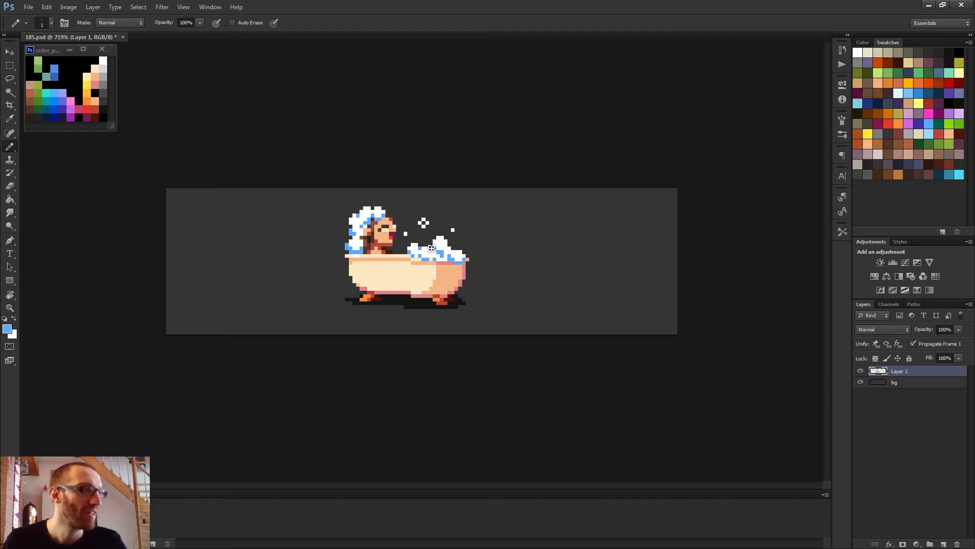
scroll(394, 243, "up", 6)
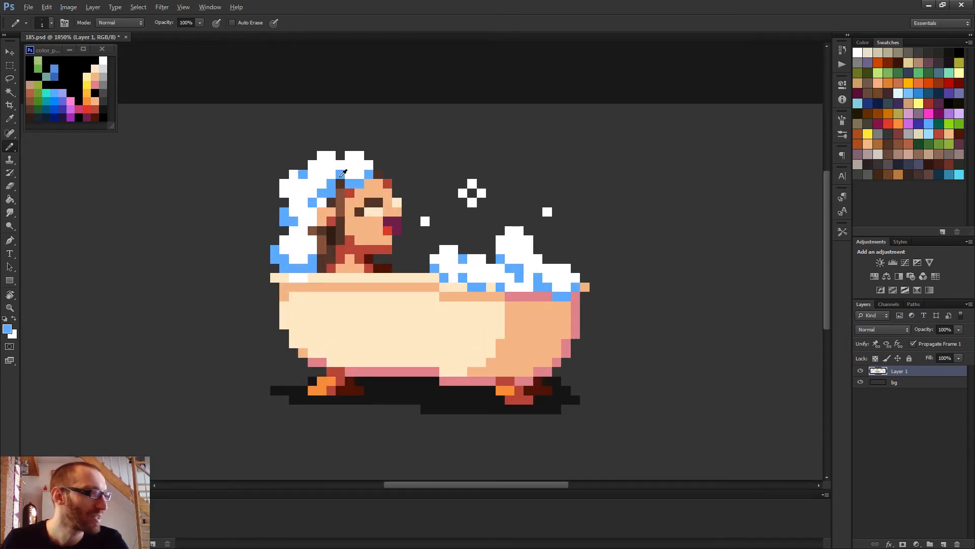
scroll(308, 239, "down", 7)
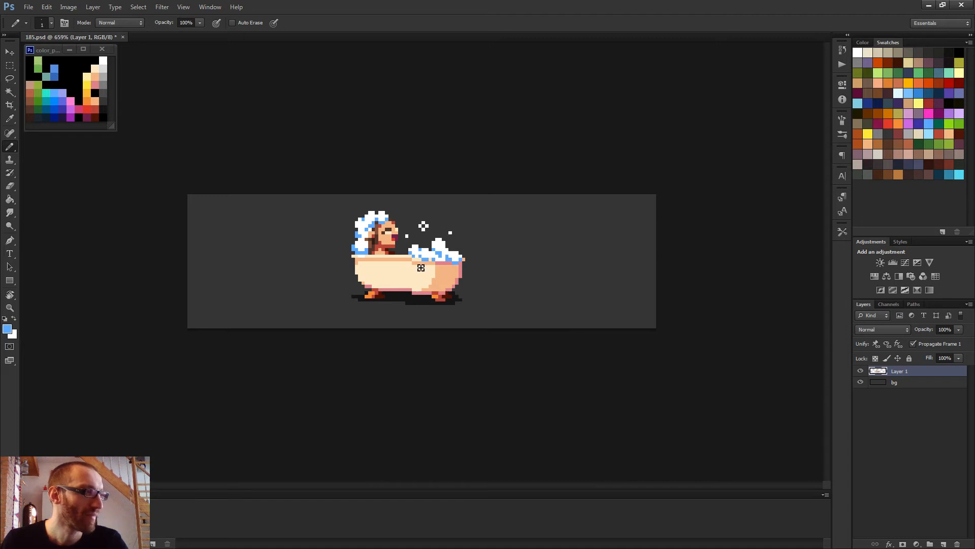
scroll(427, 265, "up", 7)
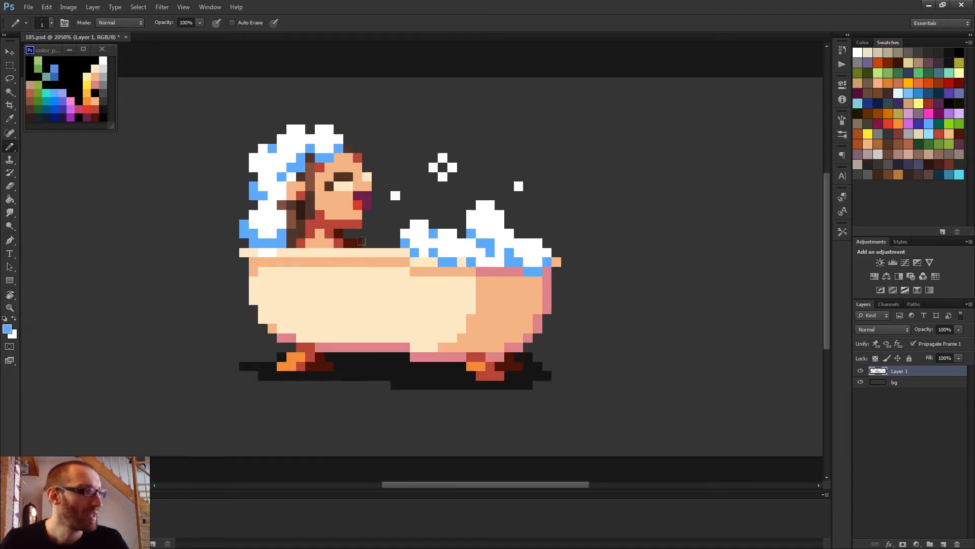
left_click(340, 173, "alt")
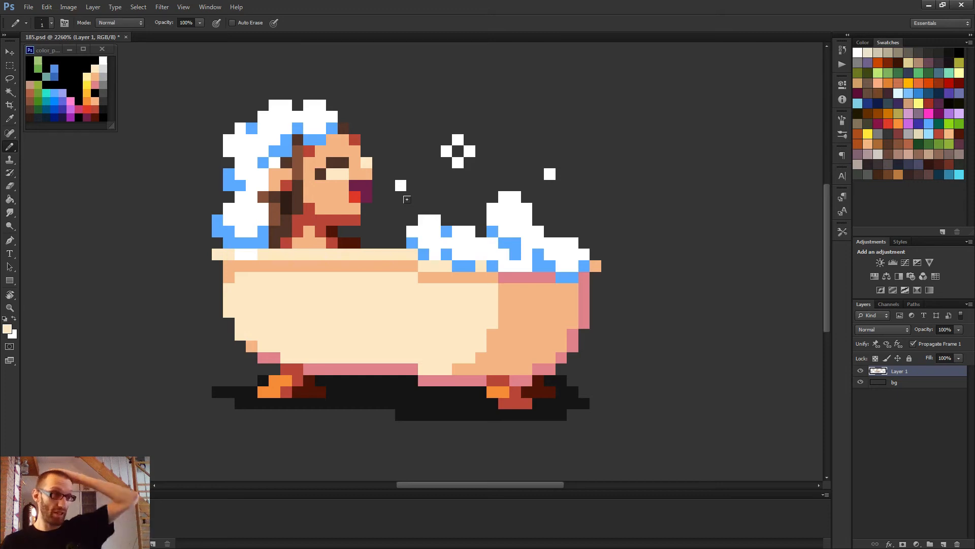
scroll(407, 199, "down", 5)
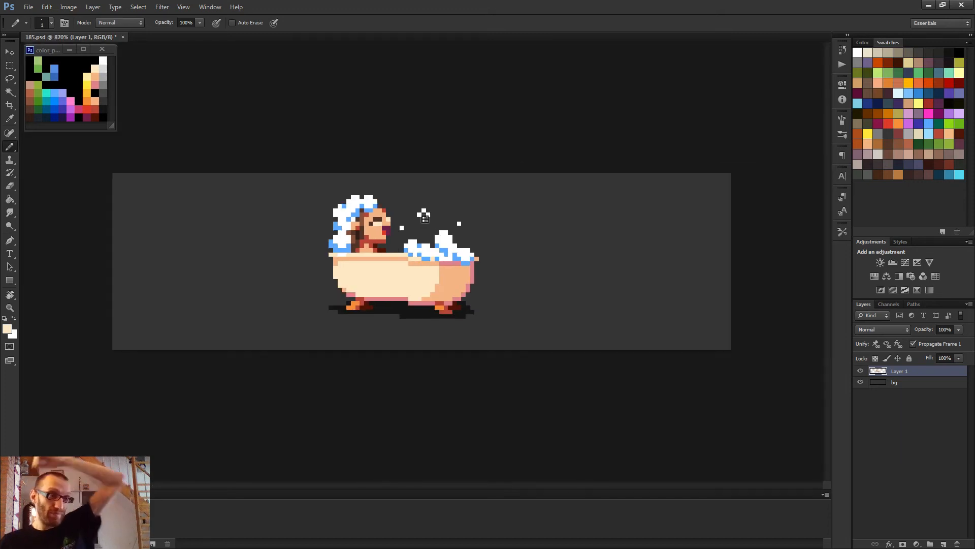
- Move the bathtub artwork on Layer 1 four pixels right and three pixels down
key("v")
key("Right")
key("Down")
key("Down")
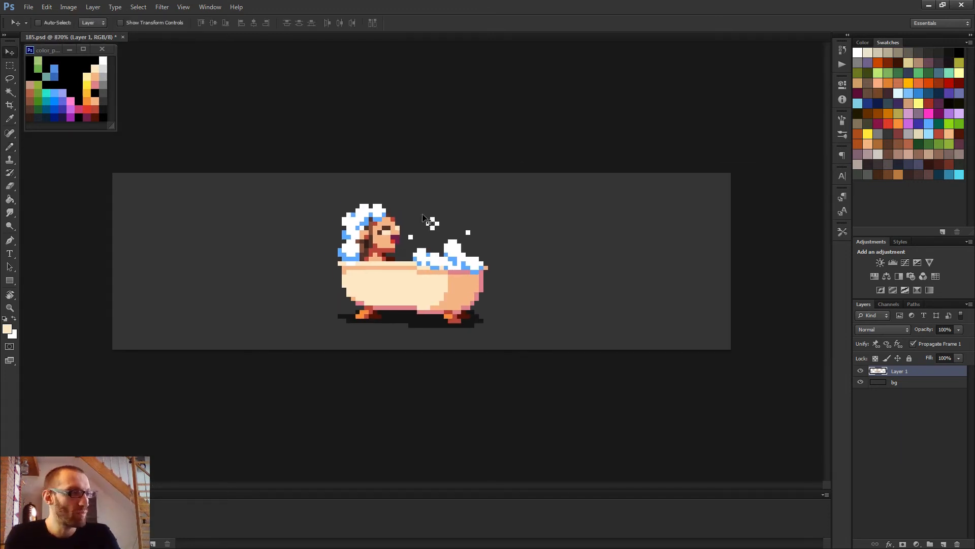
key("Right")
key("Right")
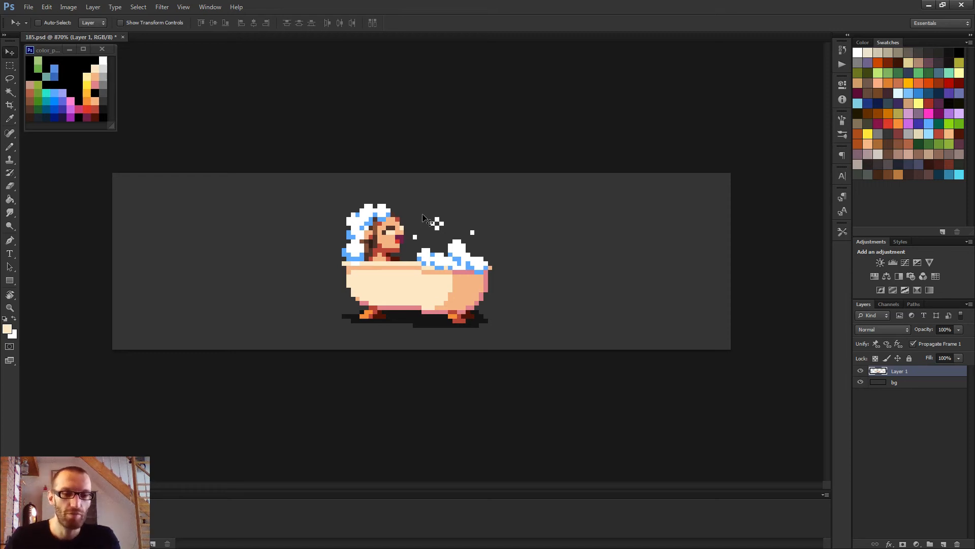
key("b")
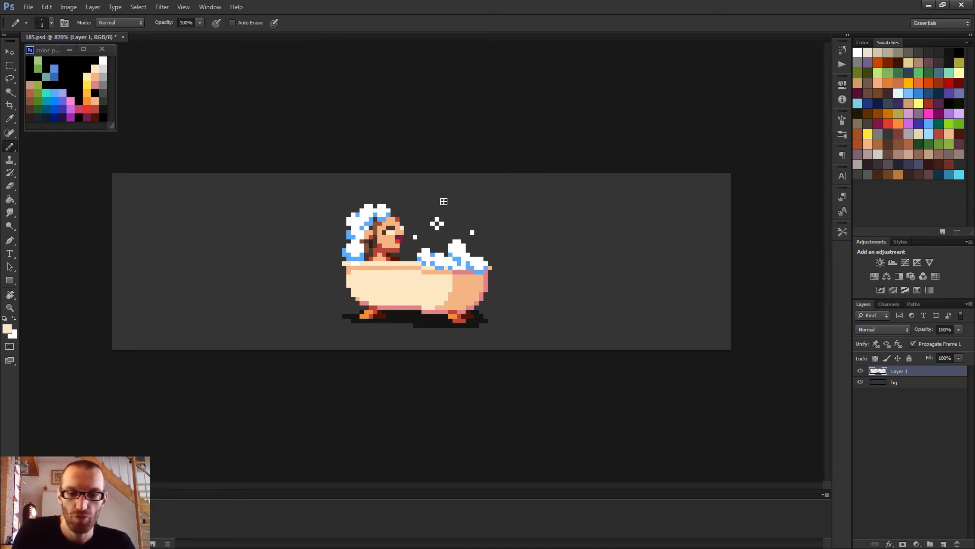
key("v")
key("Left")
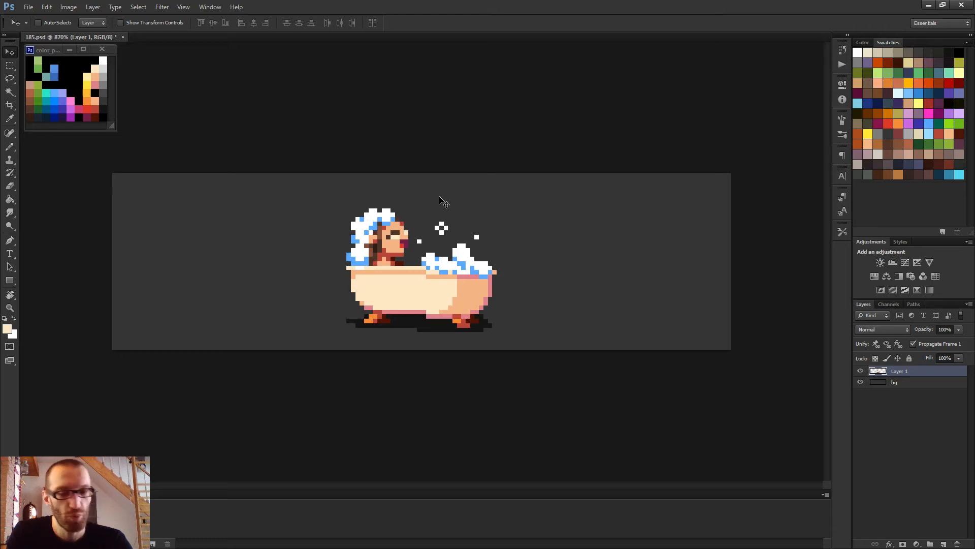
key("b")
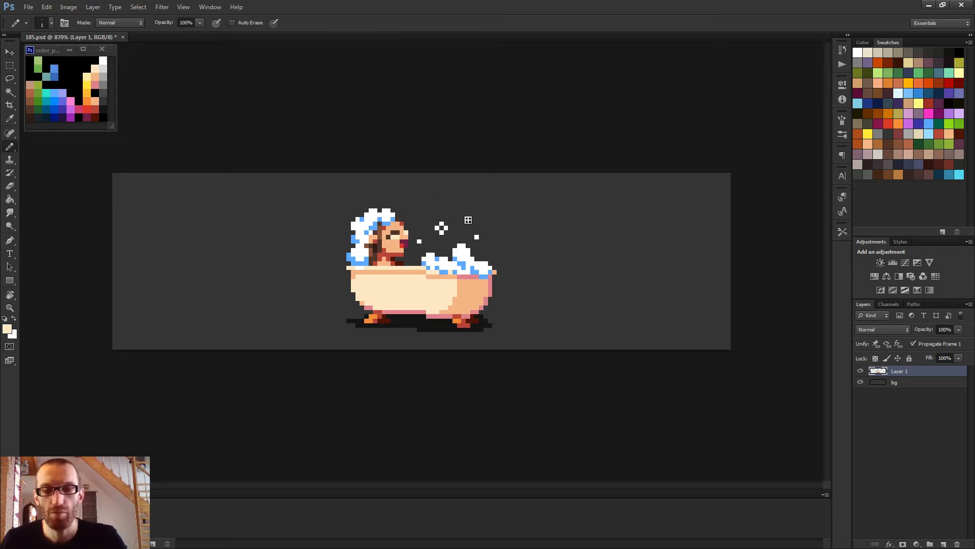
key("m")
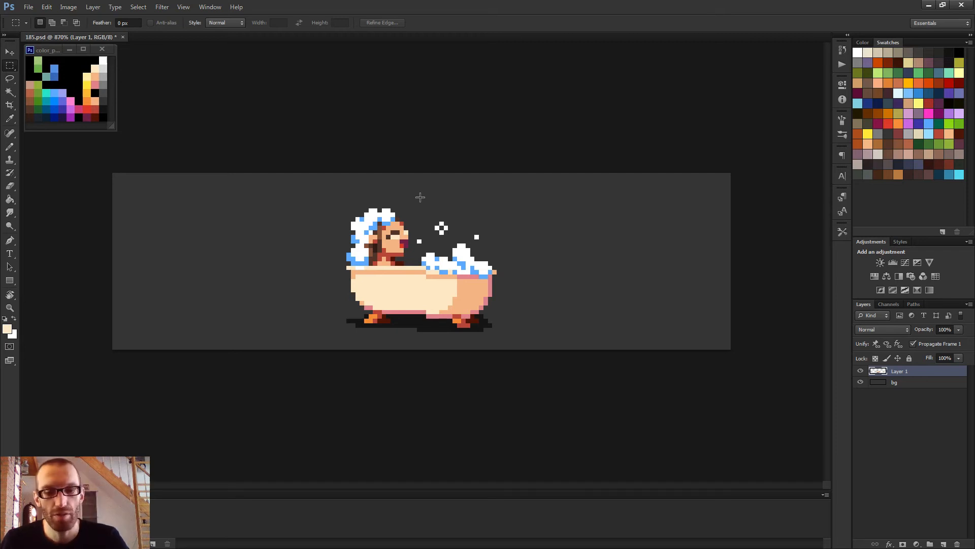
left_click_drag(414, 197, 505, 238)
left_click(527, 239)
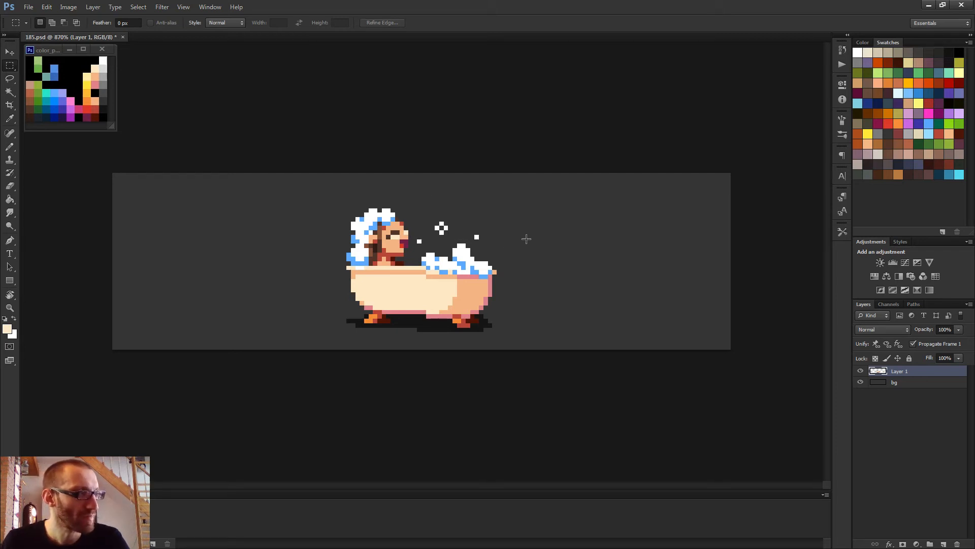
key("b")
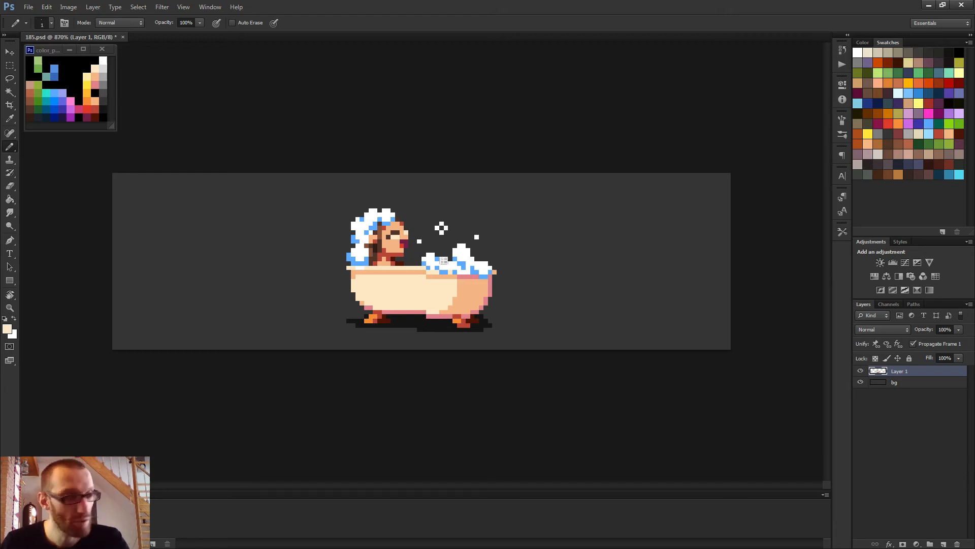
scroll(426, 260, "up", 3)
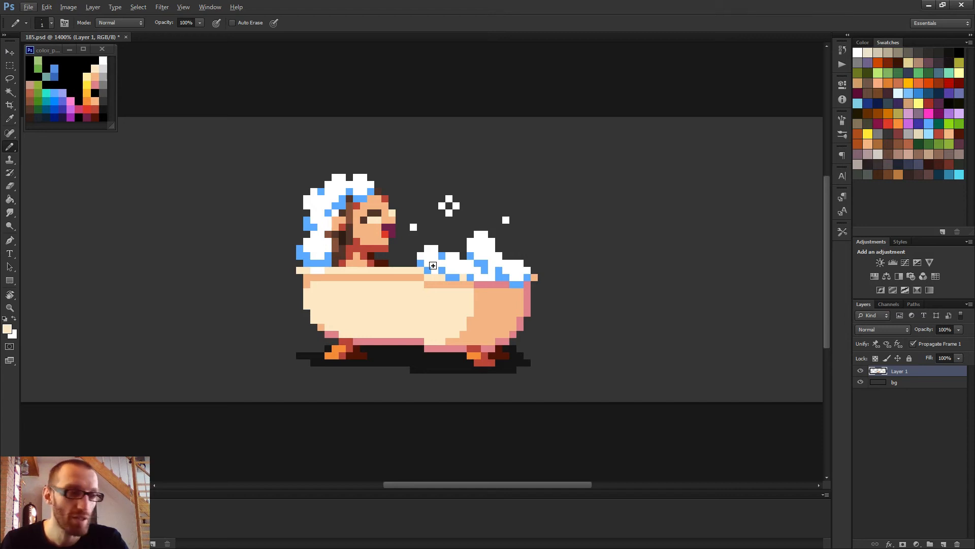
left_click(431, 273, "alt")
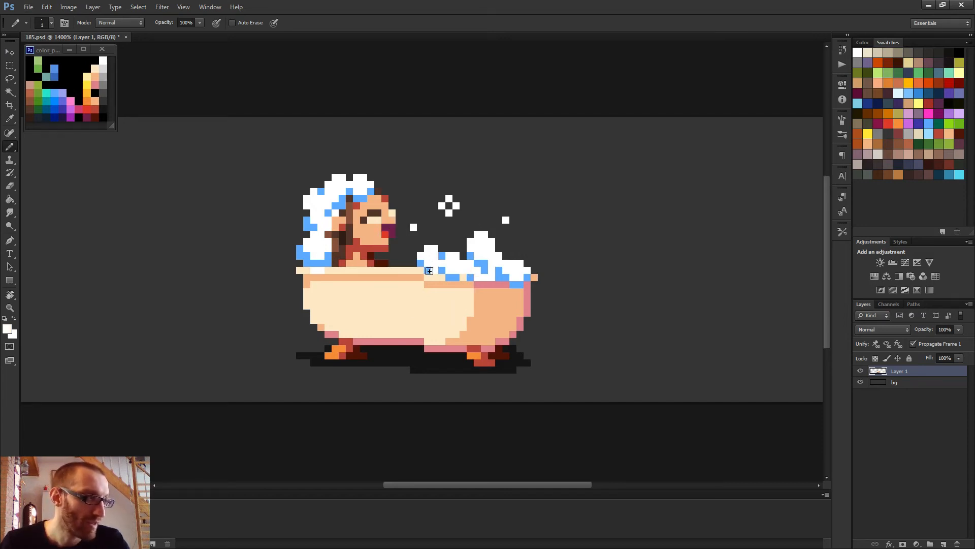
scroll(430, 265, "down", 3)
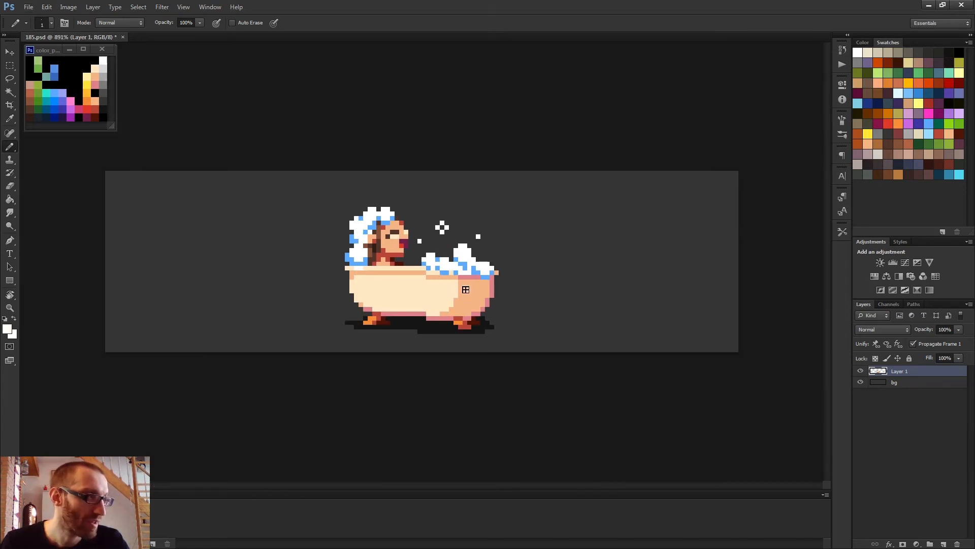
scroll(467, 287, "up", 4)
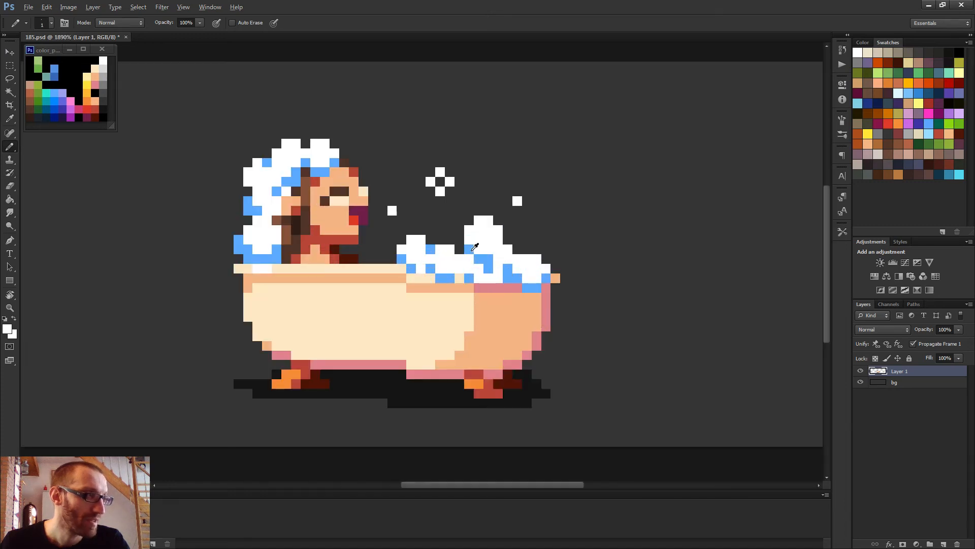
left_click(474, 247, "alt")
scroll(499, 290, "down", 7)
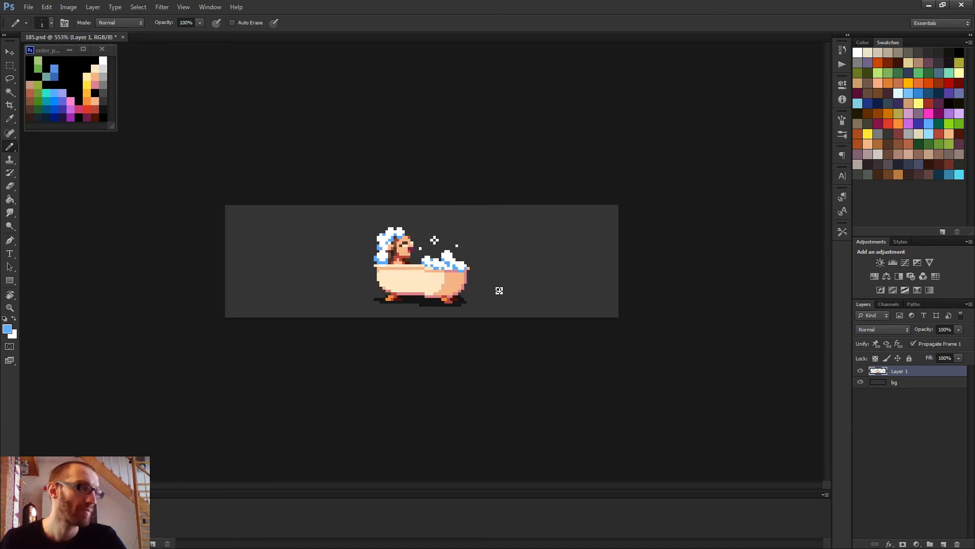
- Sample white and repaint the light blue pixels in the middle and along the lower edge of the front foam
scroll(503, 304, "up", 3)
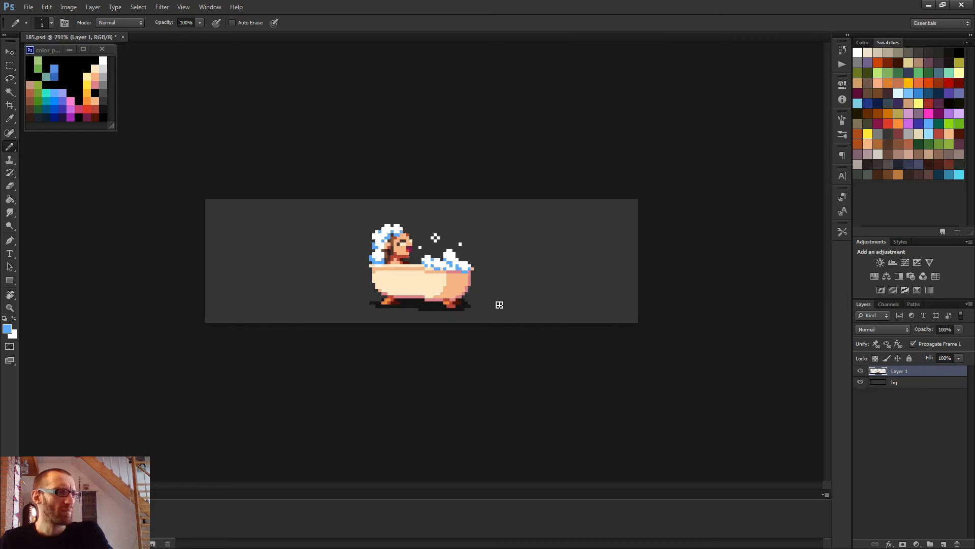
scroll(471, 280, "up", 4)
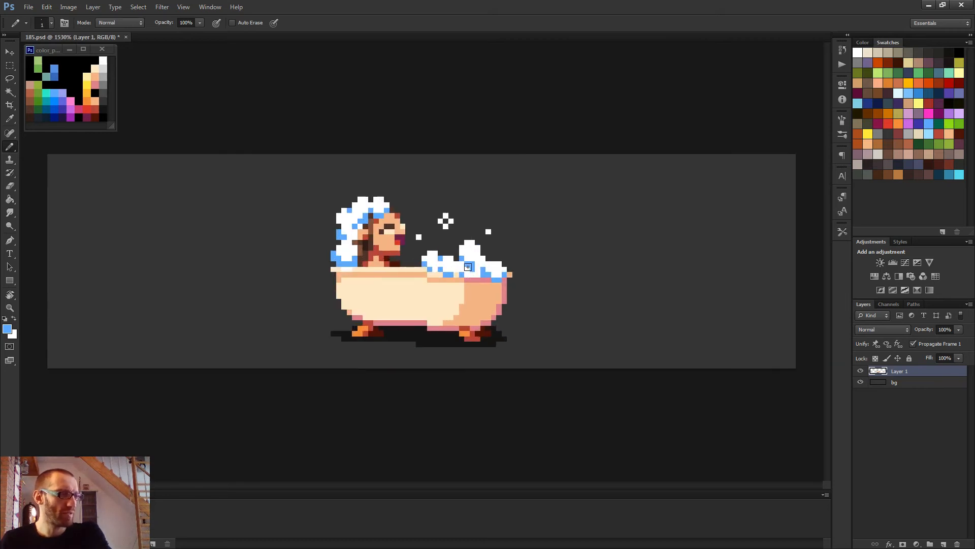
left_click(483, 249, "alt")
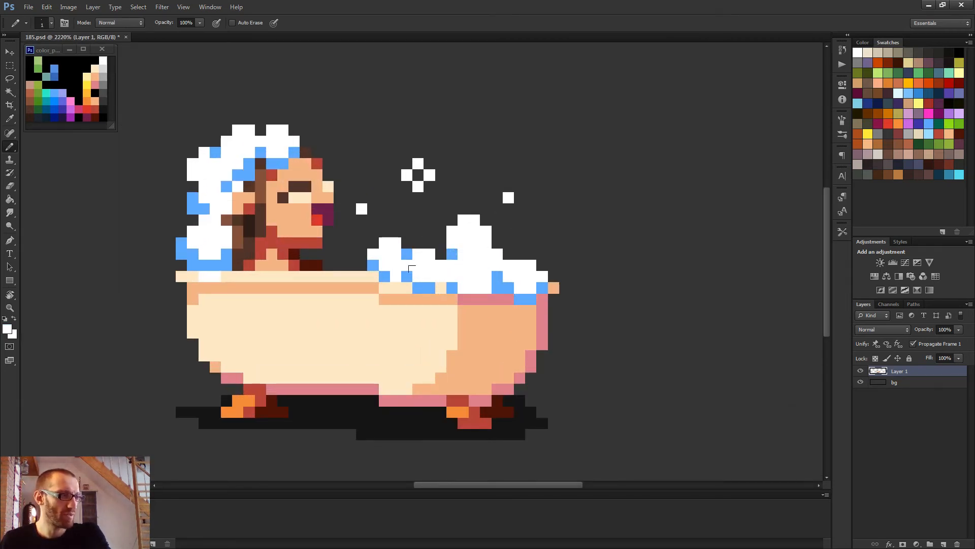
left_click_drag(429, 286, 406, 274)
scroll(502, 286, "down", 4)
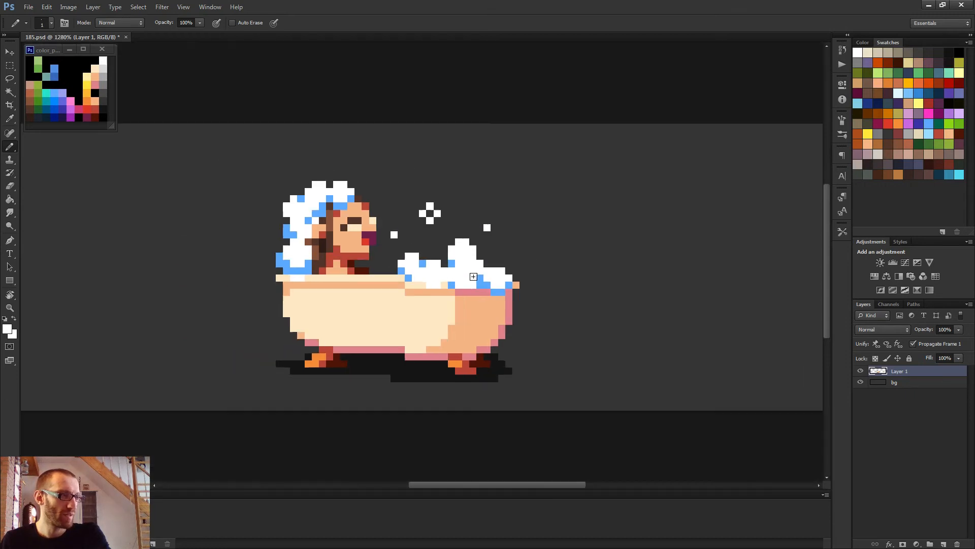
- Sample the tub's pink and paint shadow pixels on the rim beneath the front foam and on the tub's upper foot-end corner
scroll(502, 288, "up", 5)
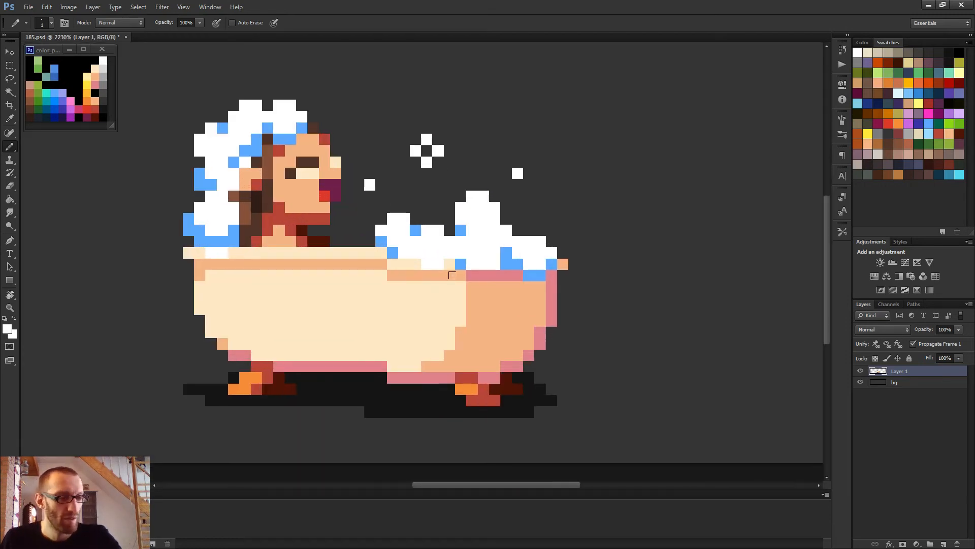
scroll(467, 280, "up", 2)
left_click(519, 280, "alt")
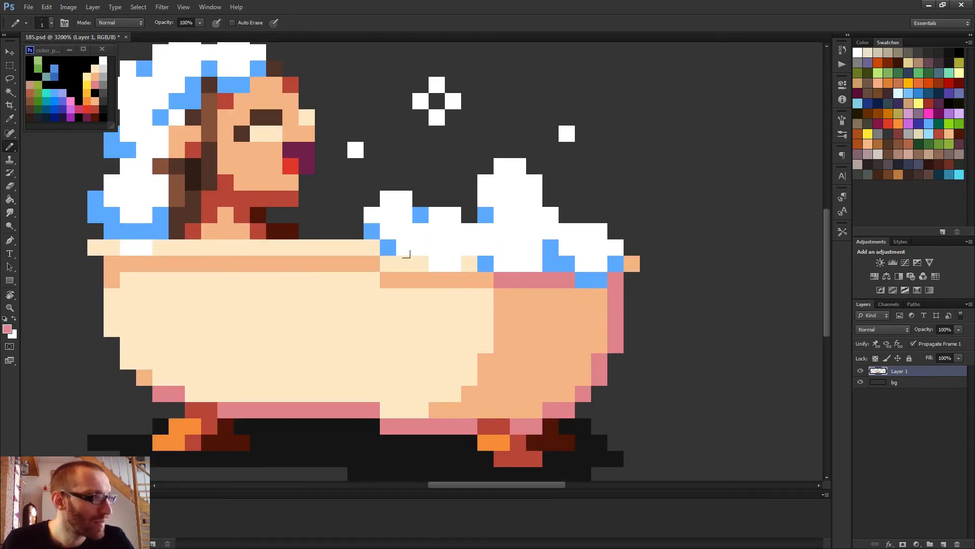
left_click(411, 264)
left_click(445, 280)
left_click(468, 265)
left_click(483, 279)
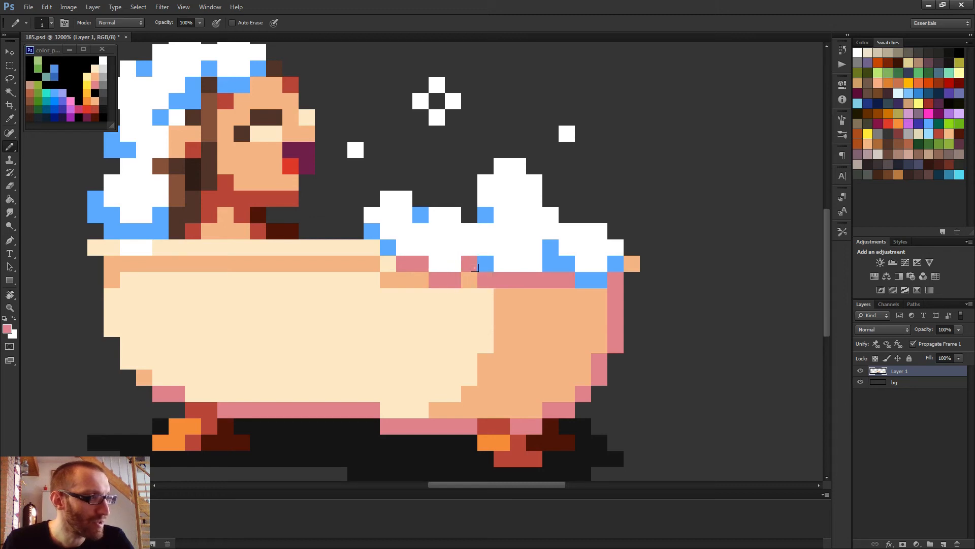
left_click(583, 296)
left_click(600, 296)
left_click(599, 312)
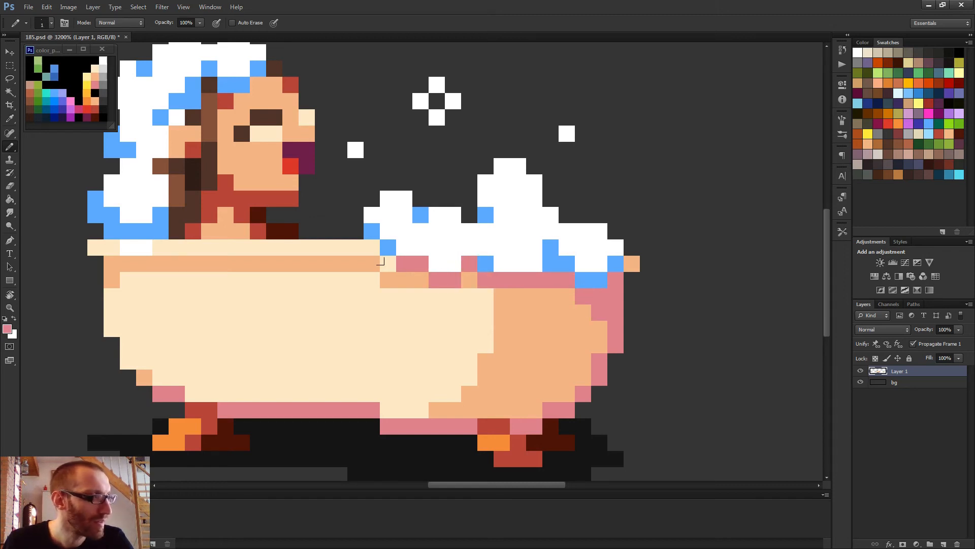
- Shade the rim where the front foam starts, using the light orange sampled from the rim
left_click(388, 263)
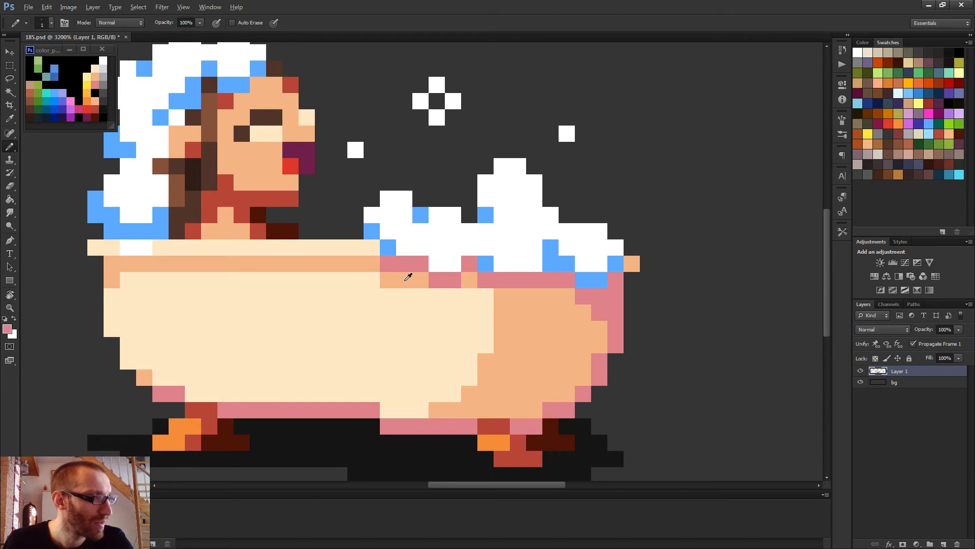
left_click(408, 276, "alt")
left_click(389, 264)
scroll(435, 287, "down", 4)
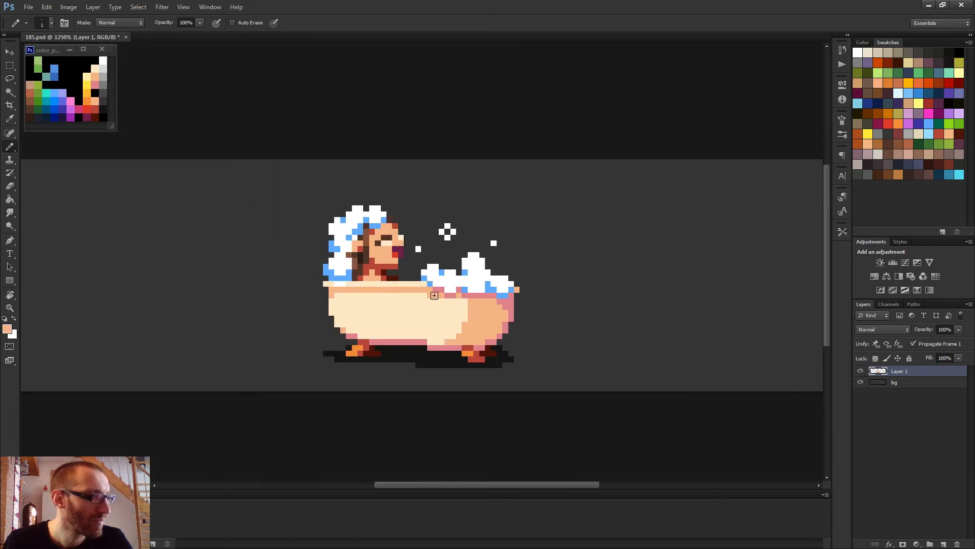
scroll(426, 291, "up", 1)
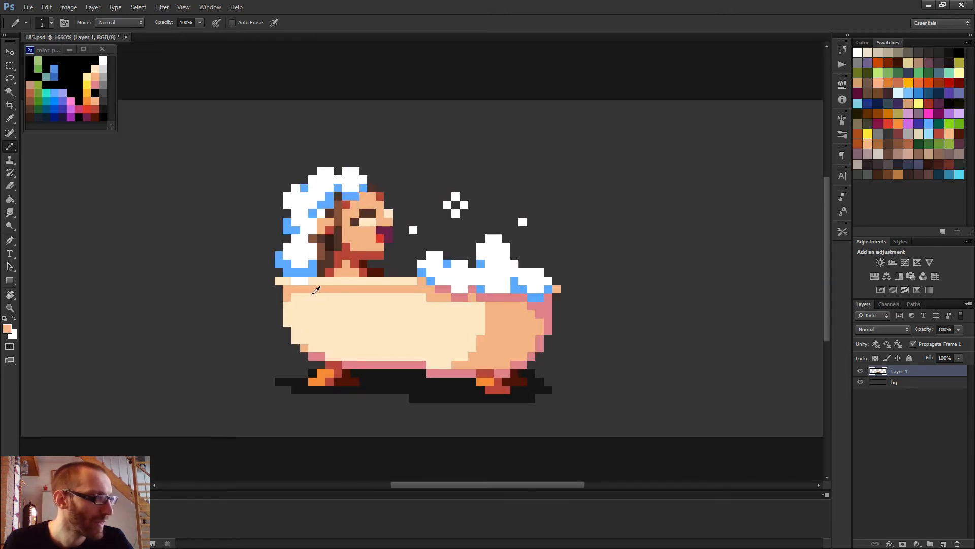
- Replace the white foam pixels on the head-end rim with pink shadow pixels, leaving a one-pixel cream gap between them
scroll(305, 297, "up", 3)
left_click(587, 297, "alt")
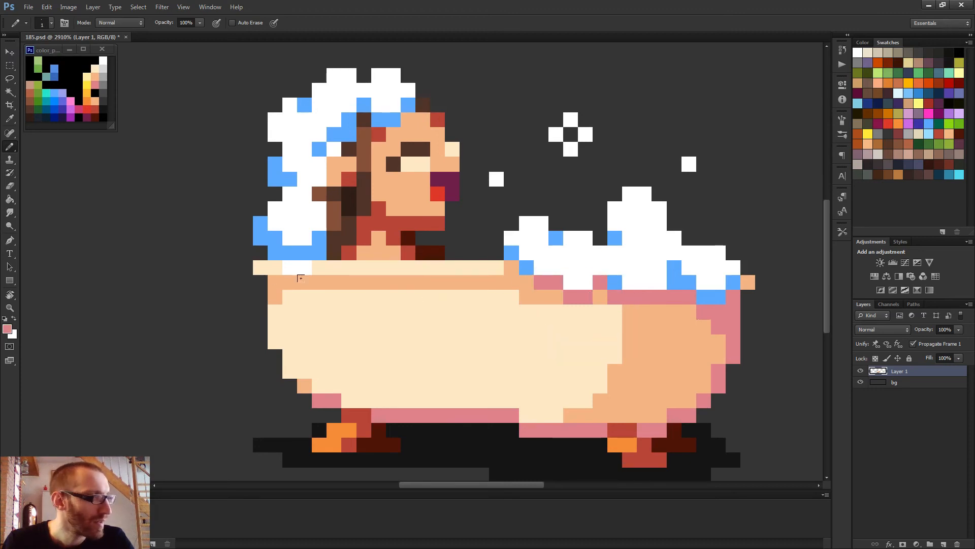
left_click_drag(287, 260, 304, 260)
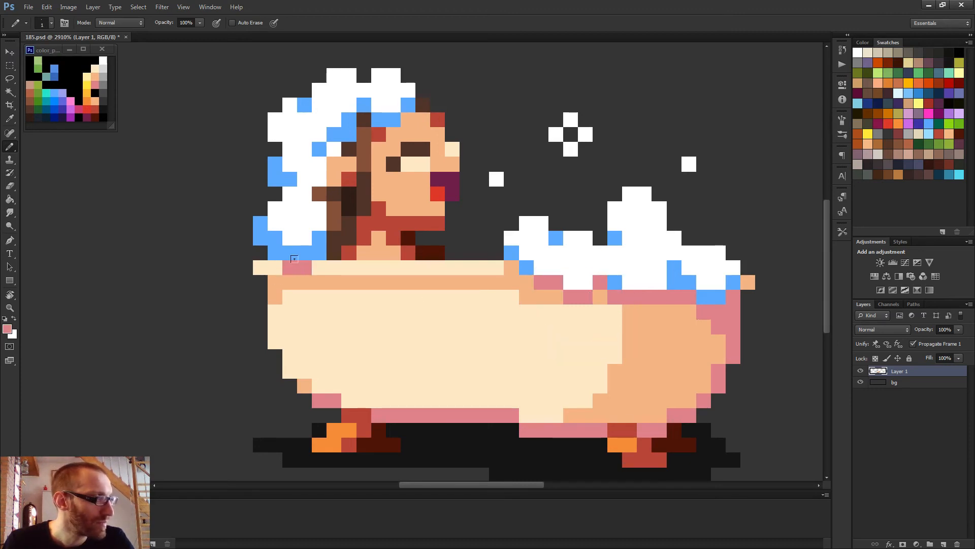
left_click(319, 260)
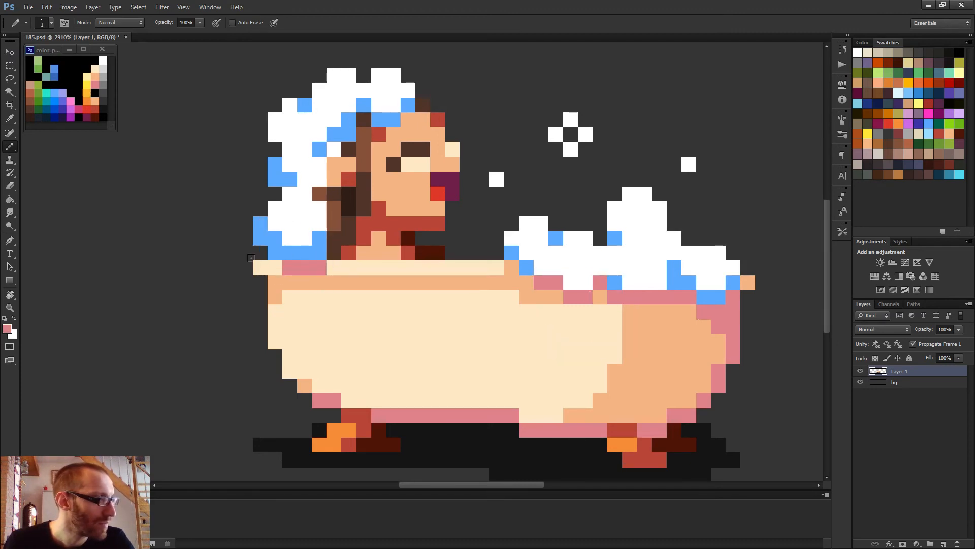
left_click(278, 268, "alt")
left_click(289, 267)
left_click(303, 267, "alt")
left_click(276, 268)
scroll(353, 290, "down", 3)
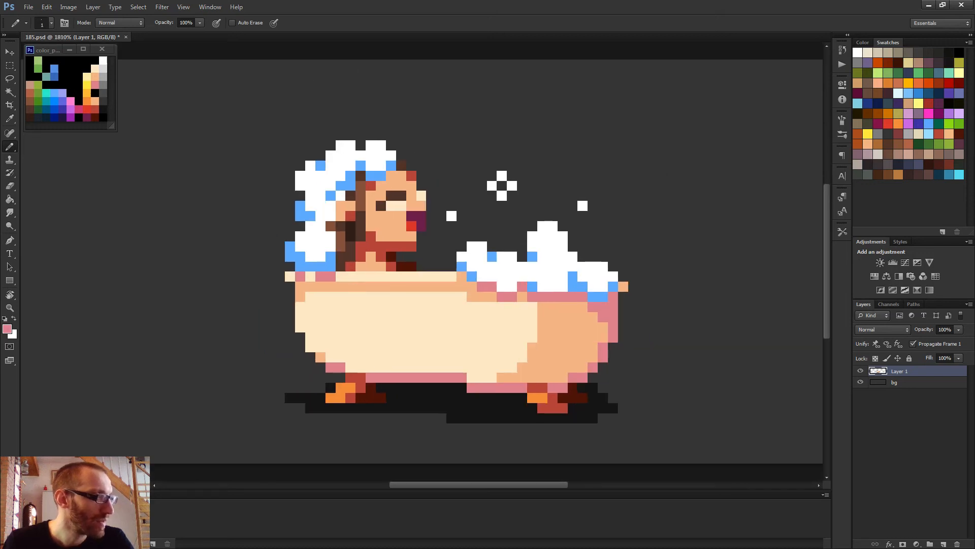
scroll(410, 322, "down", 3)
scroll(342, 303, "up", 5)
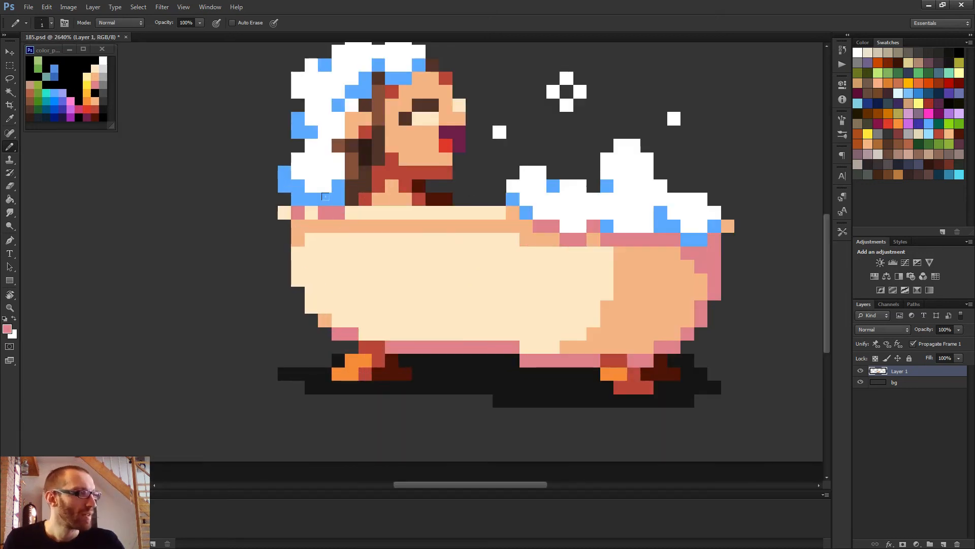
- Try a white foam drip running from the head-end rim down the tub's side, and undo it
left_click(325, 163, "alt")
left_click(325, 212)
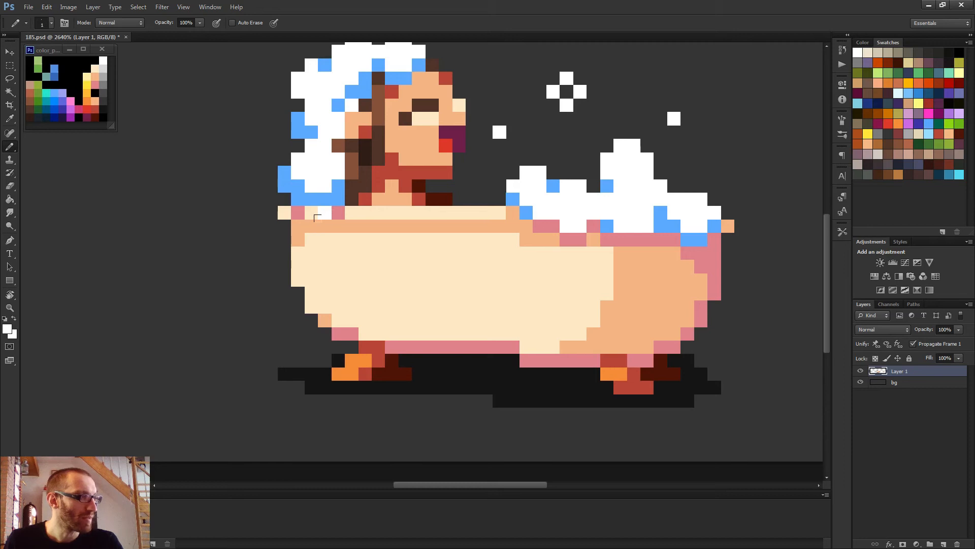
left_click_drag(316, 222, 316, 242)
left_click(316, 264)
scroll(387, 290, "down", 1)
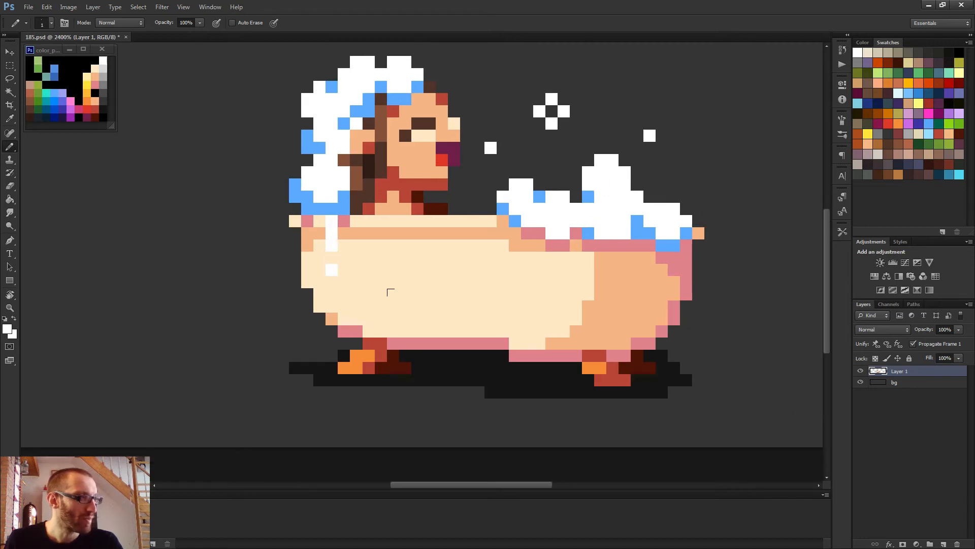
scroll(393, 295, "up", 1)
key("ctrl+alt+z")
key("ctrl+alt+z")
key("ctrl+alt+z")
key("ctrl+alt+z")
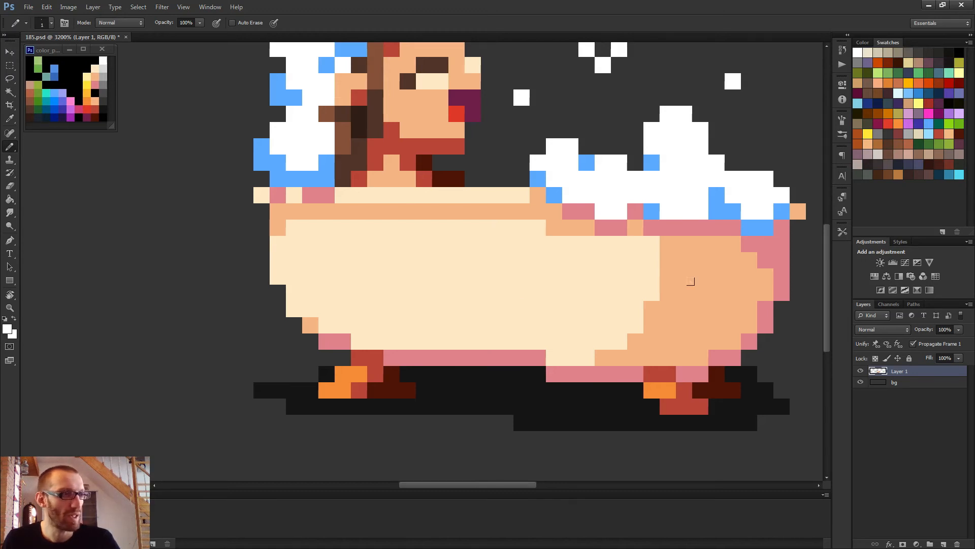
- Paint a three-pixel white foam drip down the tub's foot-end side, with a separate one-pixel drop beneath it after a one-pixel gap
left_click(697, 227)
left_click(697, 260)
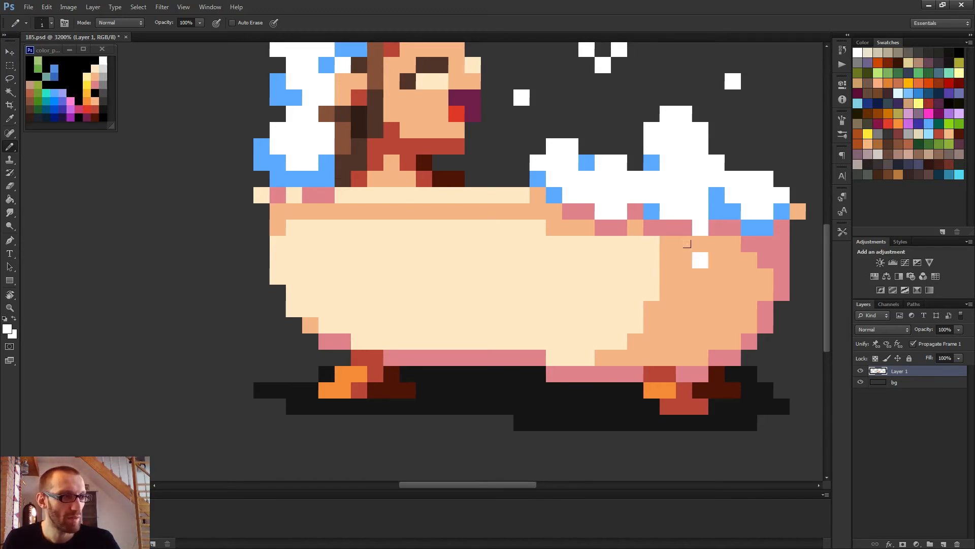
left_click(697, 244)
left_click(699, 292)
scroll(768, 331, "down", 2)
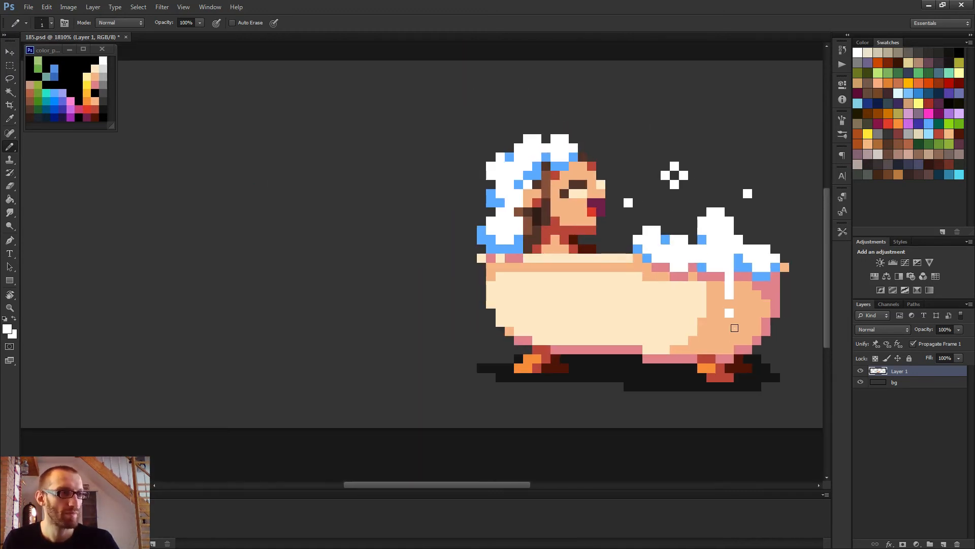
- Sample the tub's pink and paint a two-pixel shadow along the head-end side of the foam drip
scroll(732, 327, "up", 2)
left_click(719, 253, "alt")
left_click(718, 271)
left_click(717, 286)
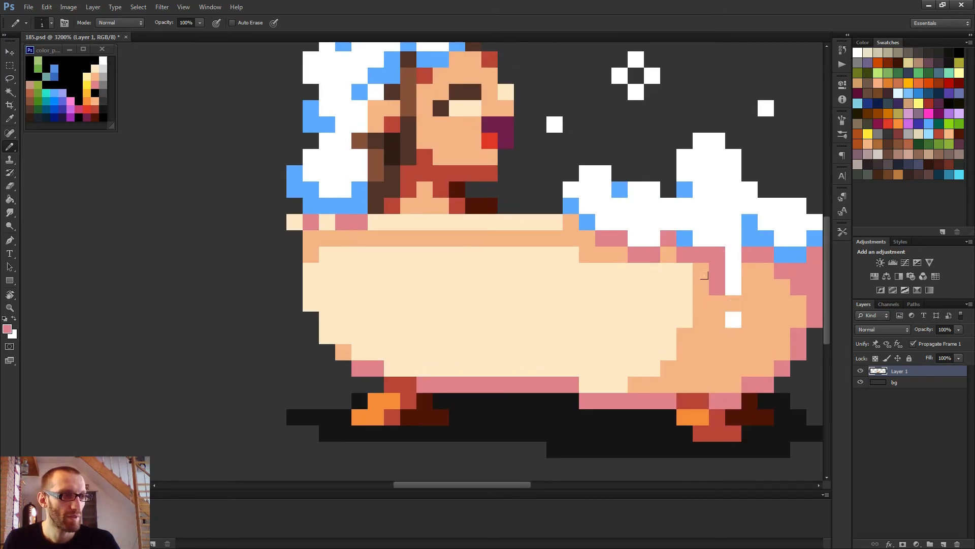
- Shade the drip's uppermost pixel with the foam's sampled light blue, keeping the foam pixel directly above it white
left_click(756, 234, "alt")
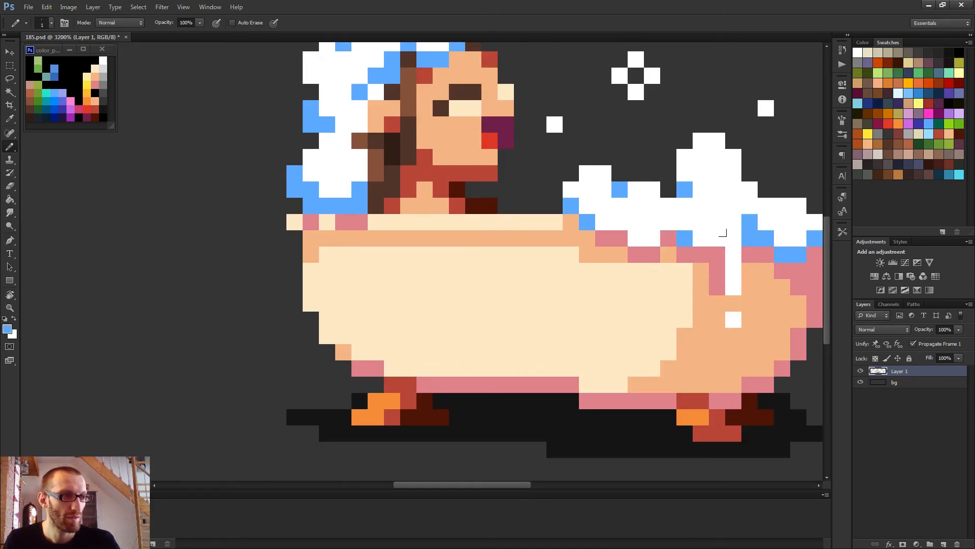
left_click(733, 238)
left_click(736, 218, "alt")
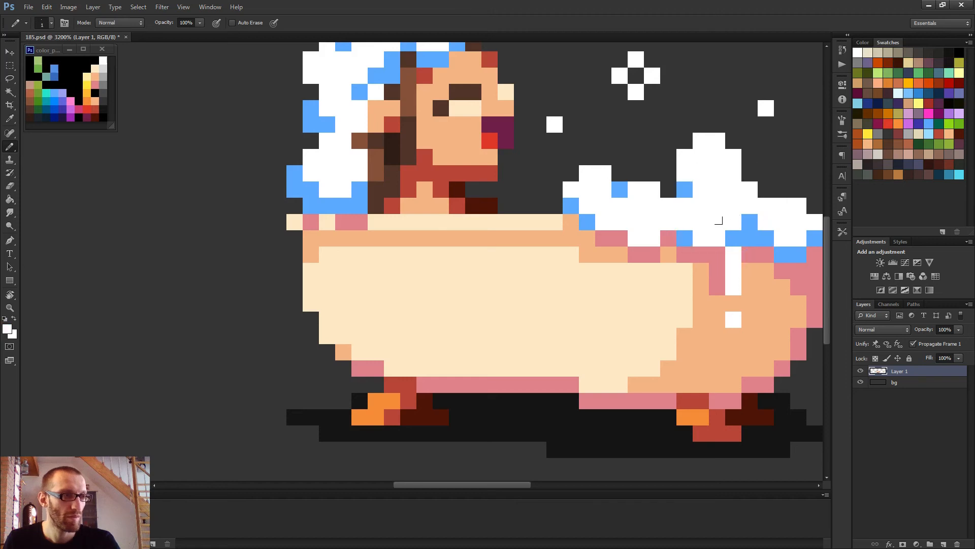
left_click(734, 238)
left_click(746, 238, "alt")
left_click(734, 254)
scroll(769, 286, "down", 1)
scroll(769, 288, "down", 2)
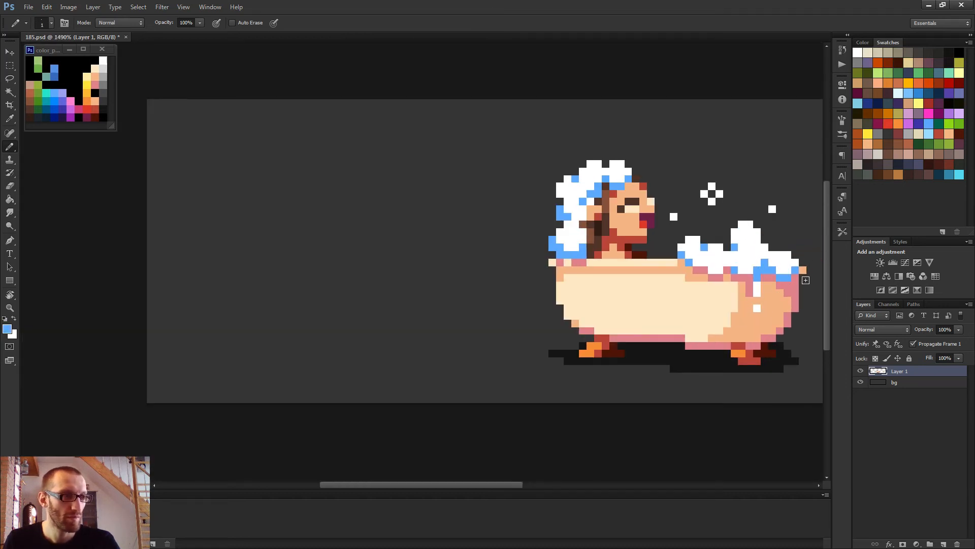
scroll(762, 277, "down", 2)
scroll(527, 303, "down", 1)
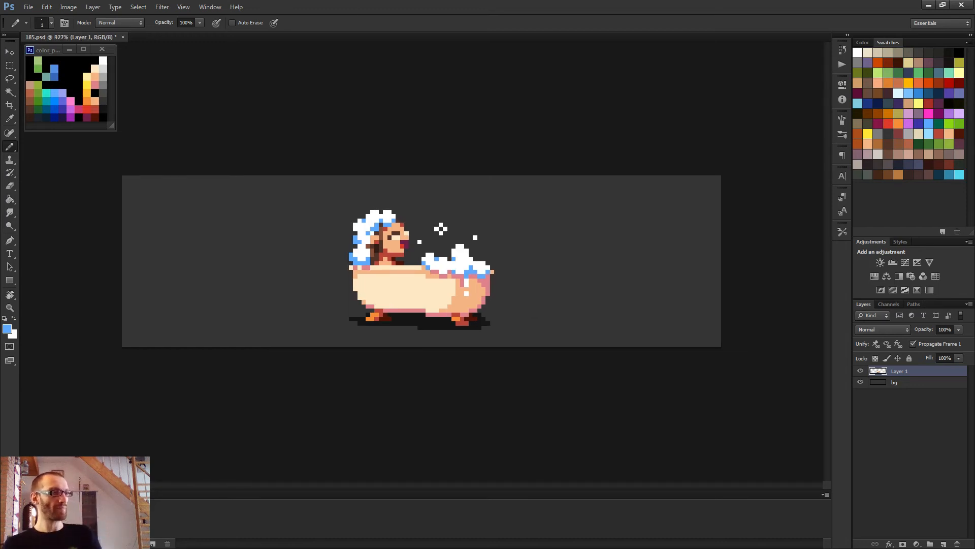
scroll(534, 315, "up", 3)
scroll(533, 311, "down", 3)
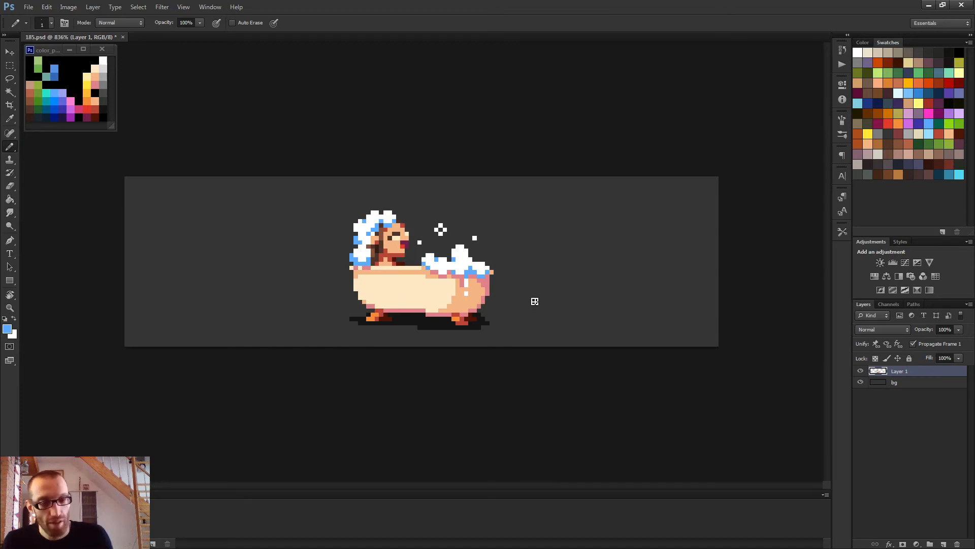
key("m")
left_click_drag(116, 165, 420, 385)
key("ctrl+d")
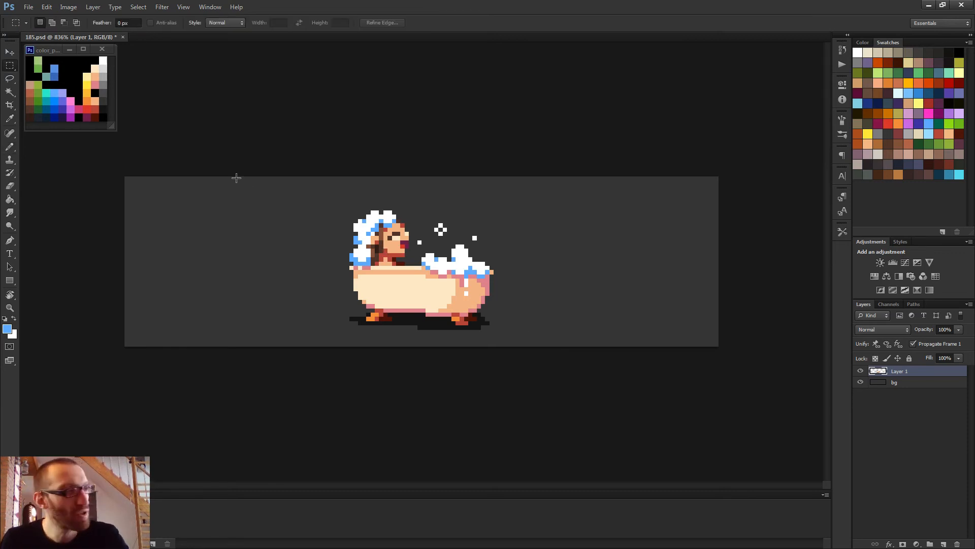
left_click_drag(126, 169, 420, 398)
key("ctrl+d")
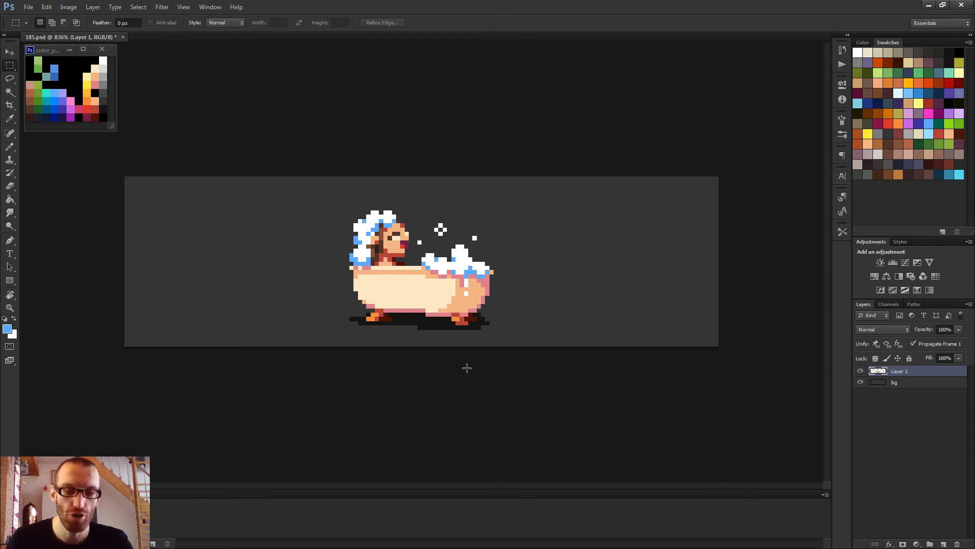
key("b")
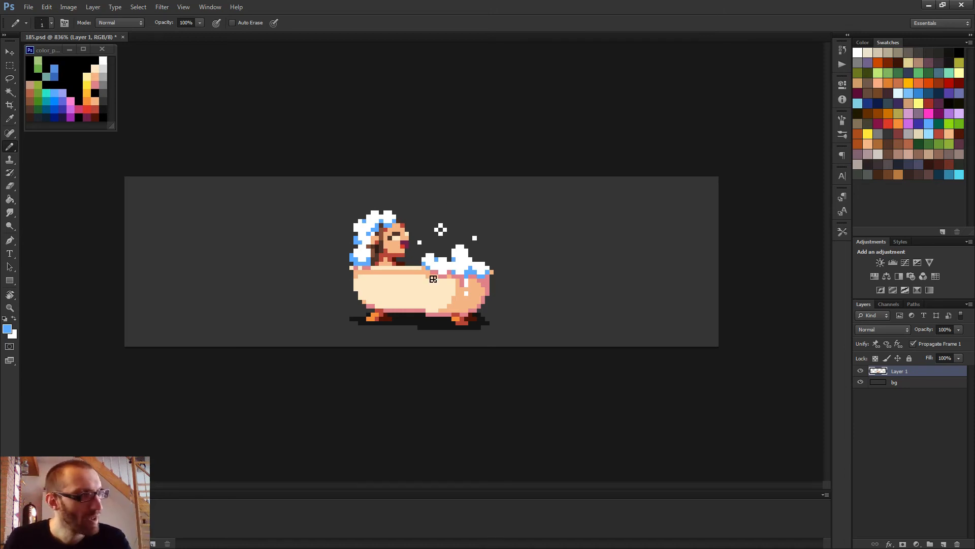
key("m")
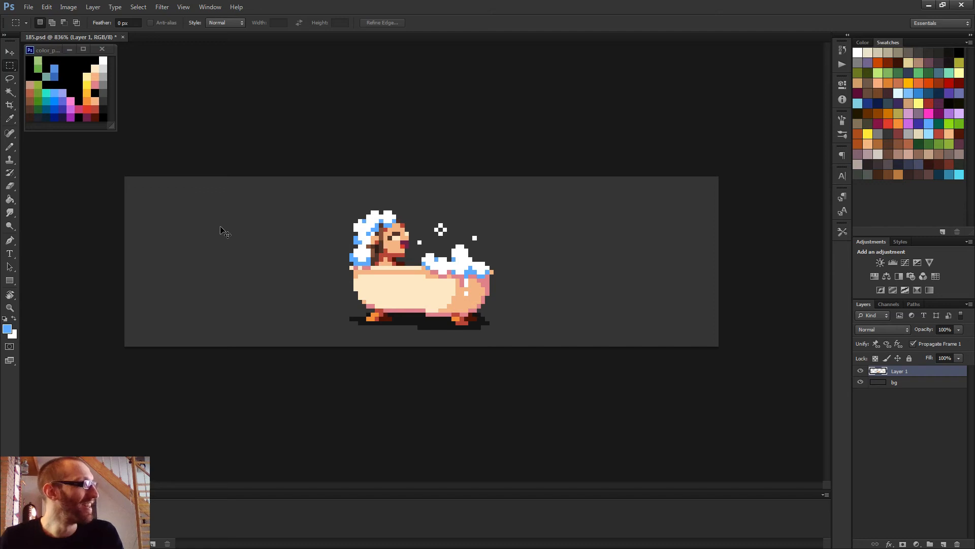
- Save 185.psd
key("ctrl+s")
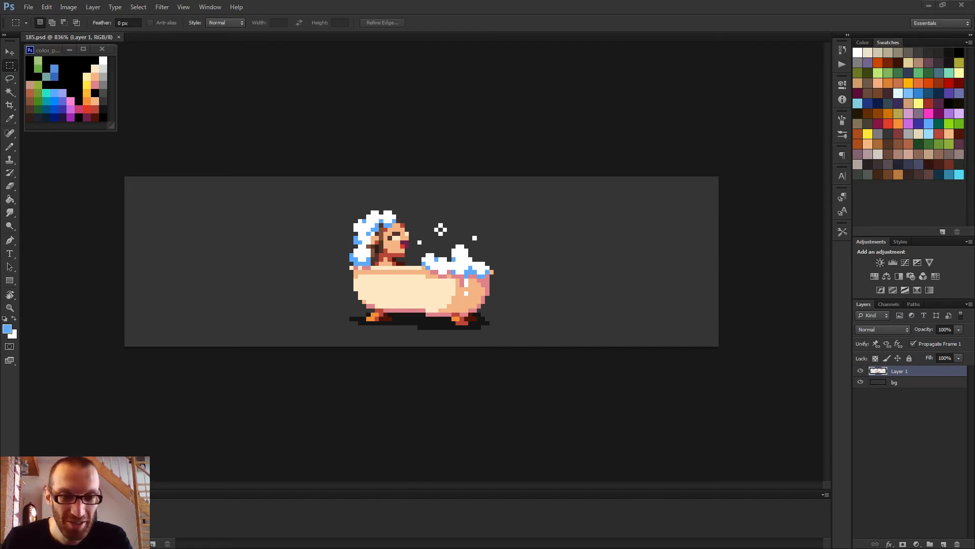
- Switch to the Unity Game view and continue the saved Guild of Darksteel game
key("alt+Tab")
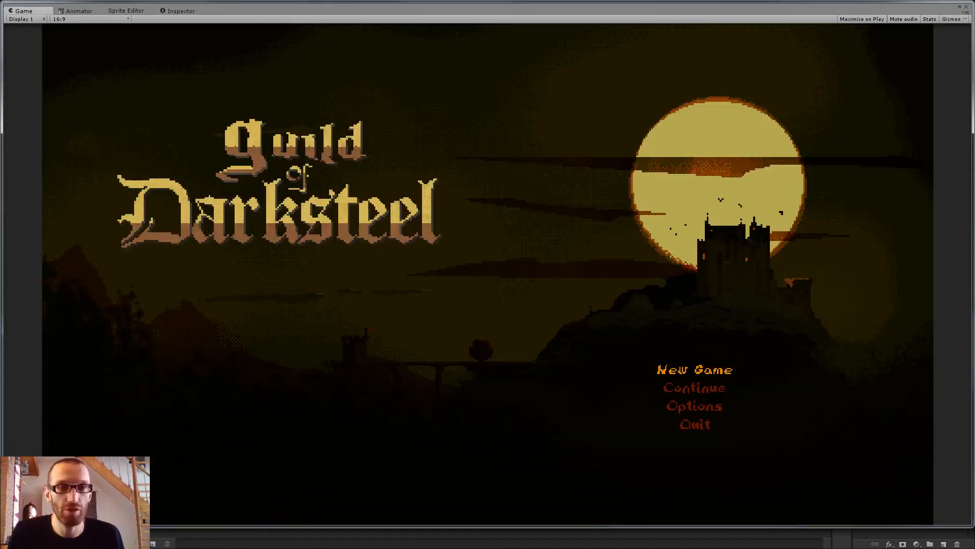
key("Down")
key("Return")
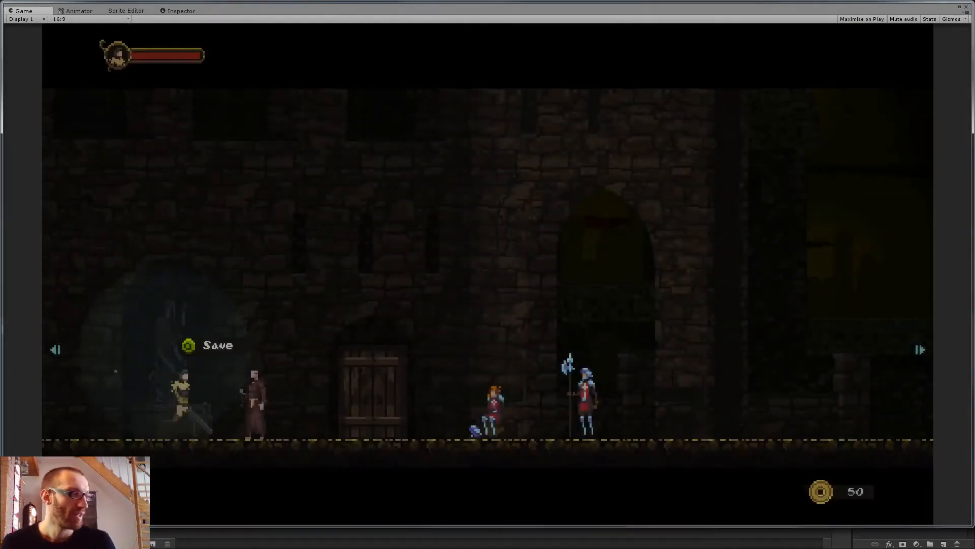
- Move the character back and forth between the save statue and the wooden door to show the castle scene
key("Right")
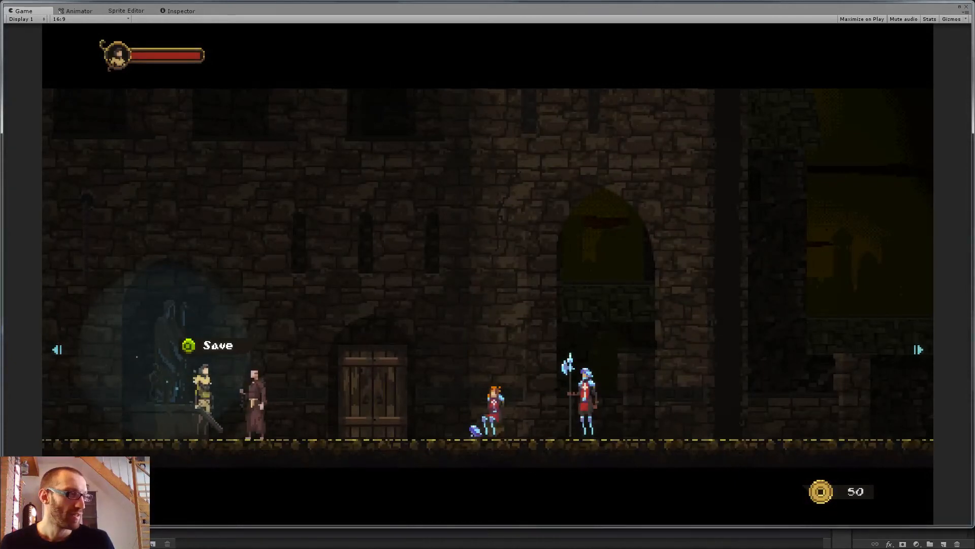
key("Right")
key("Left")
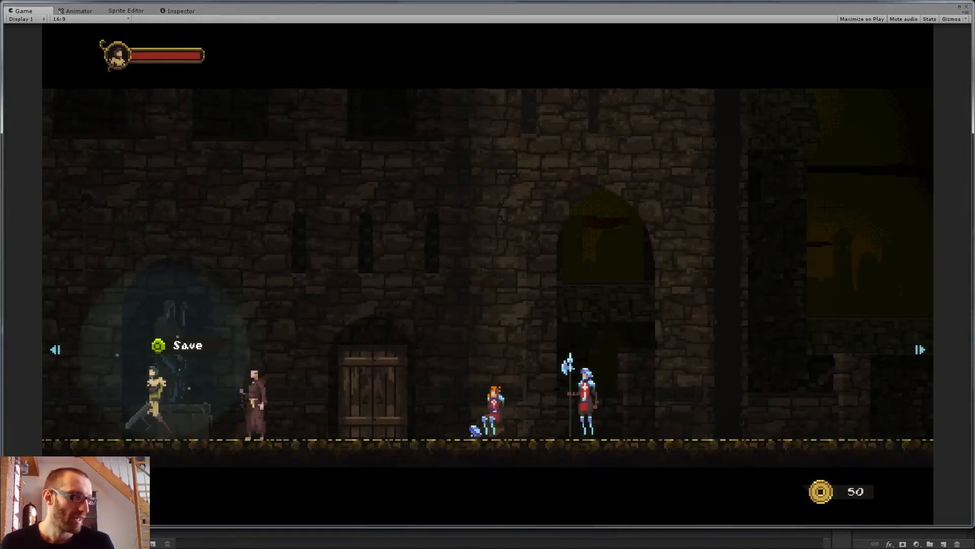
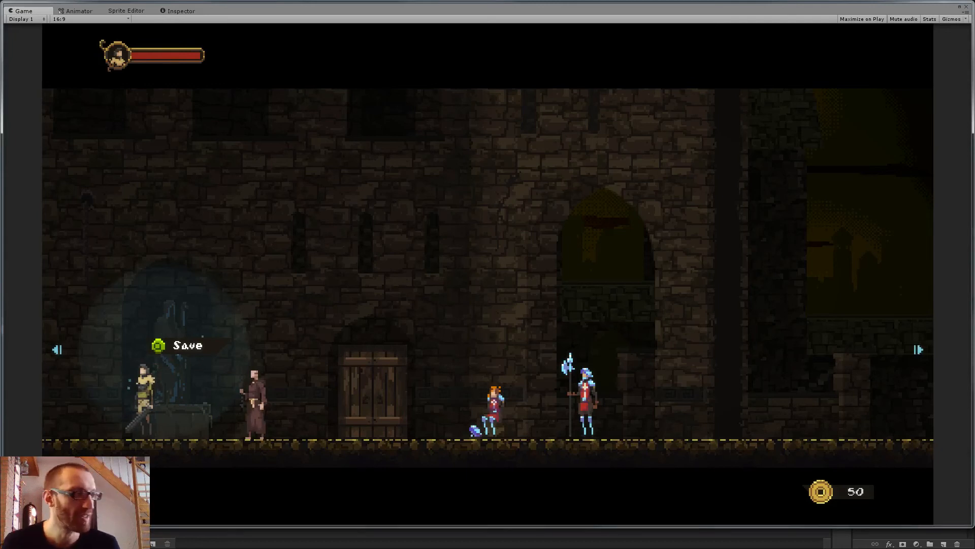
key("Left")
key("Right")
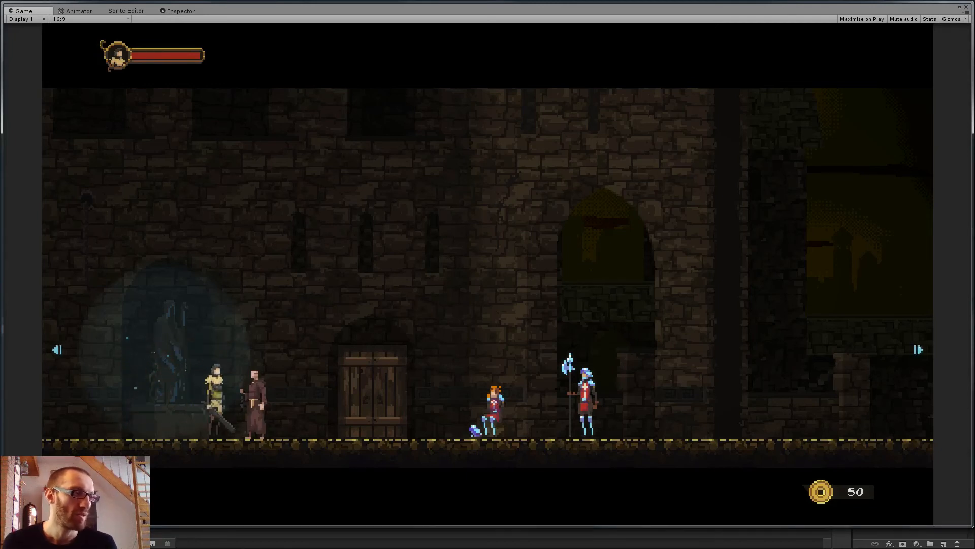
key("Left")
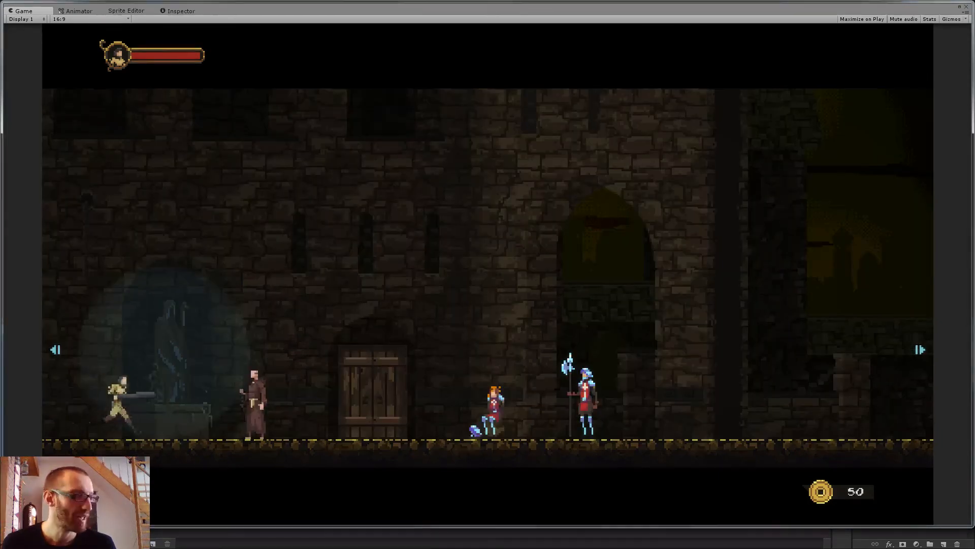
key("Right")
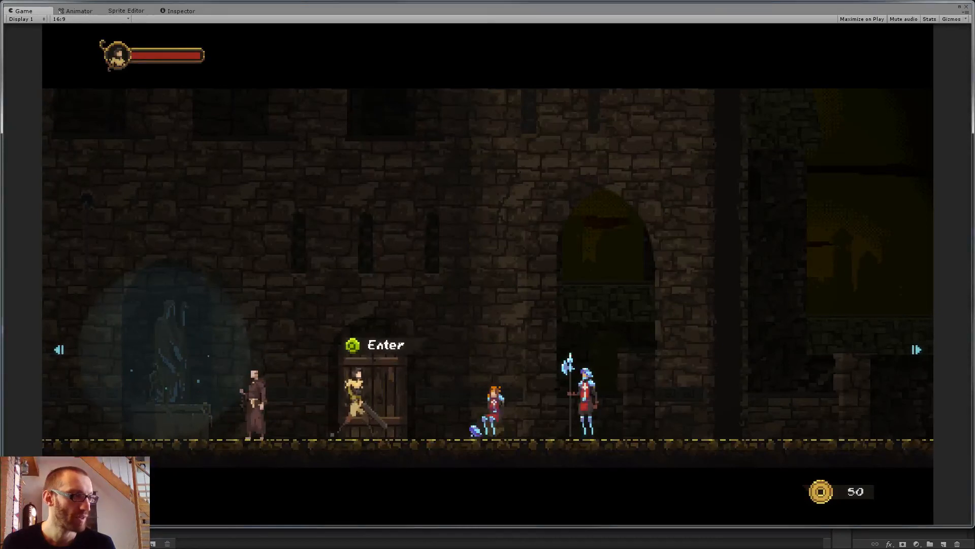
key("Left")
key("Right")
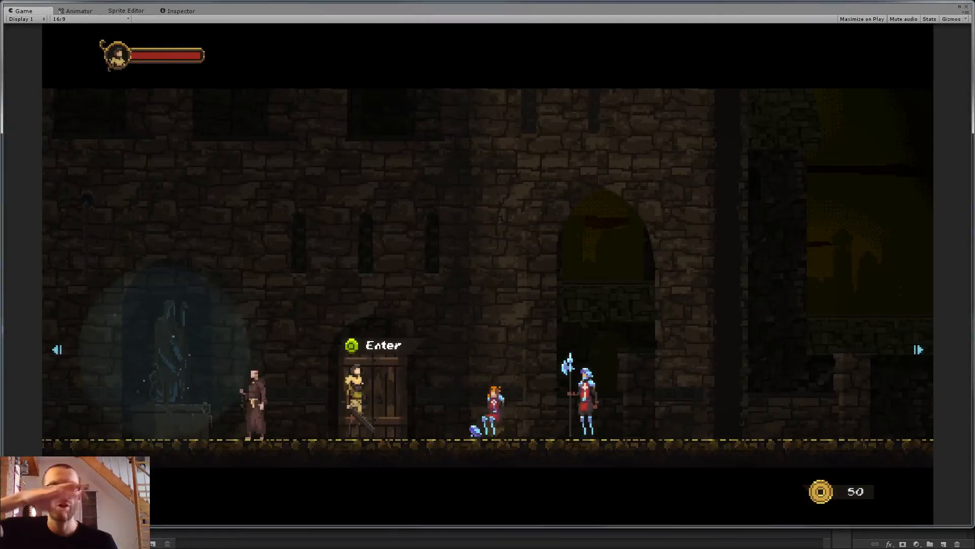
- Run the character past the child and the guard, and onward into the neighbouring village scene
key("Right")
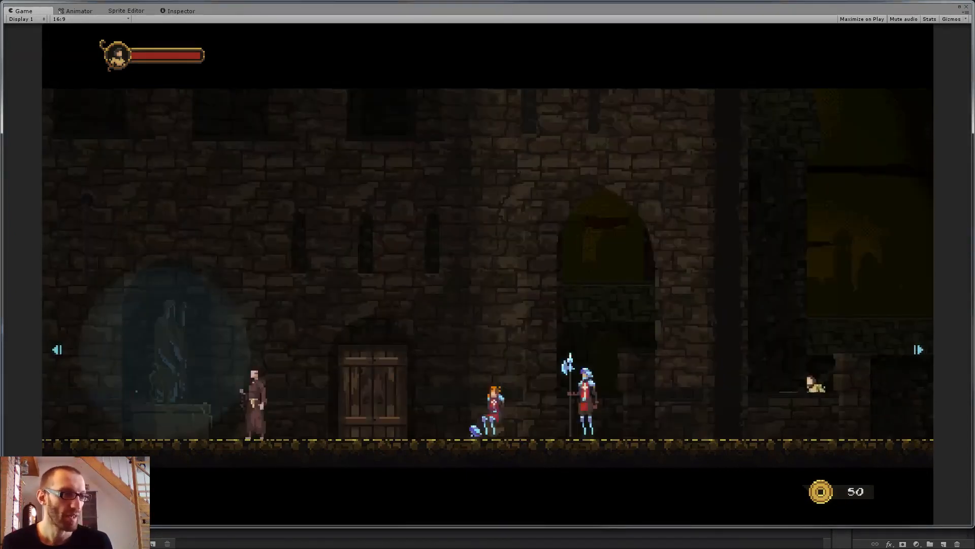
key("Left")
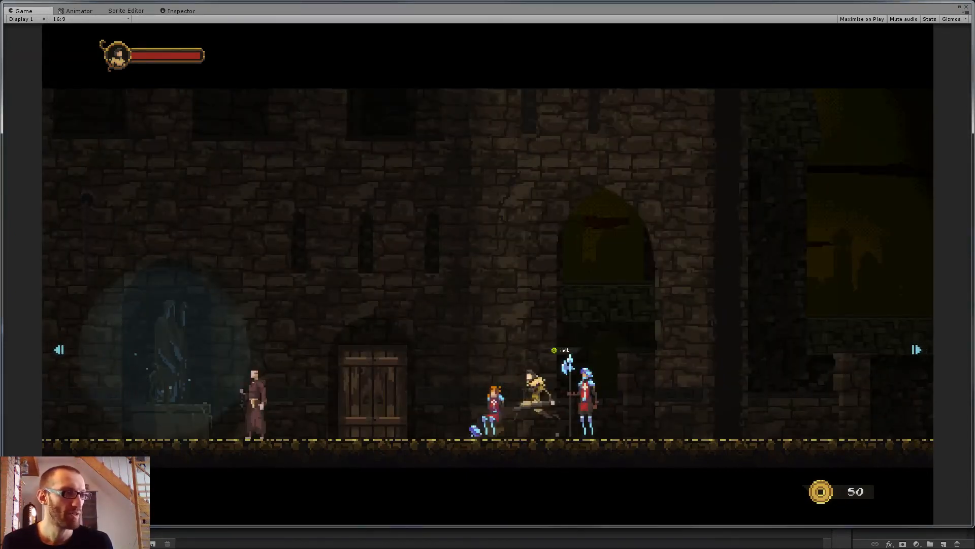
key("Left")
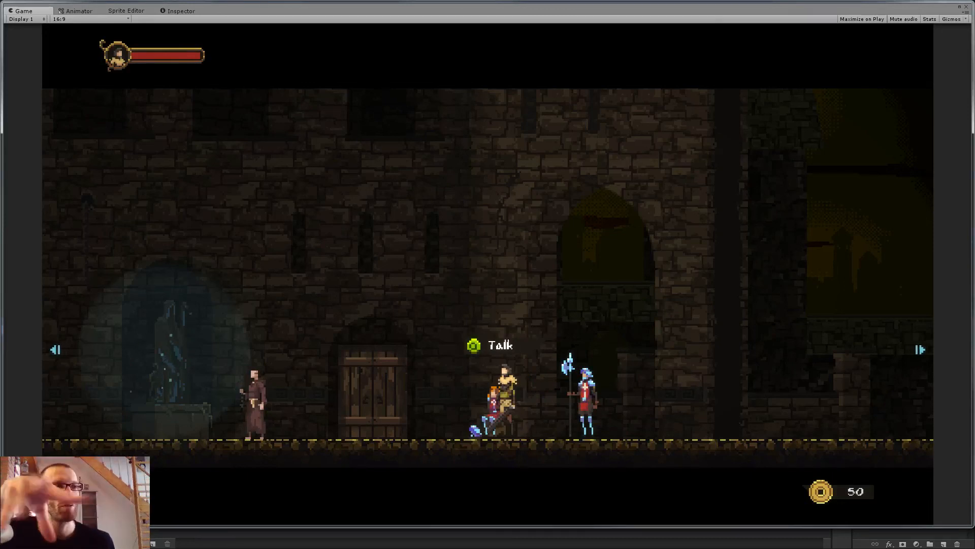
key("Right")
key("Right")
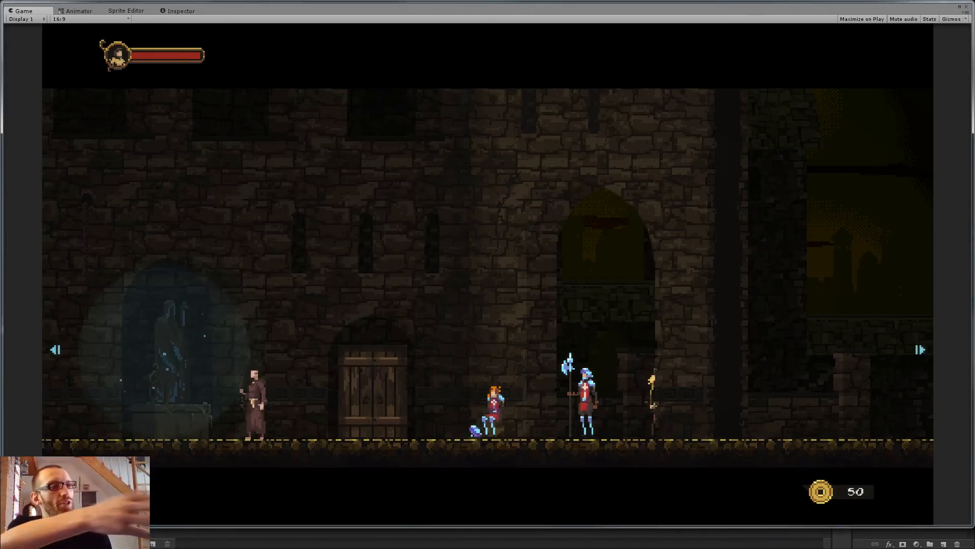
key("Right")
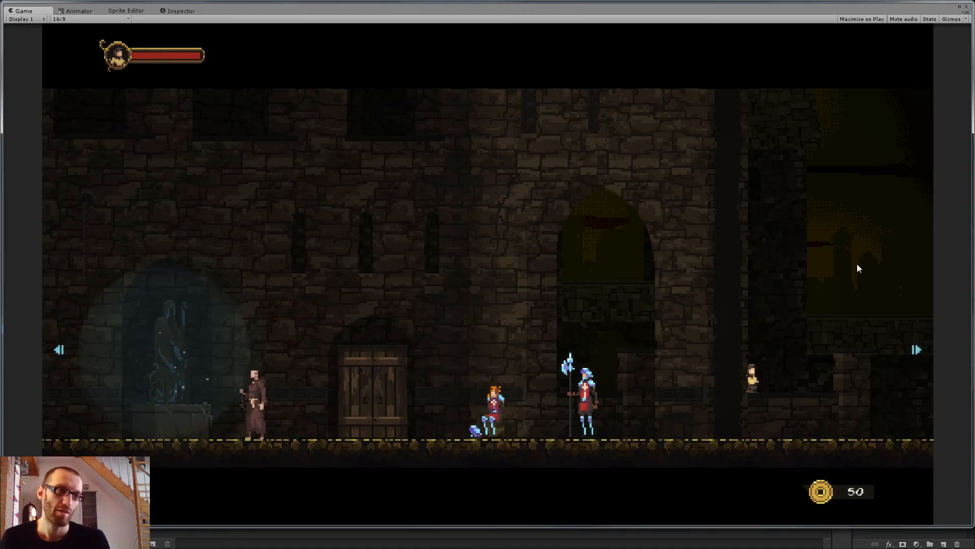
key("Right")
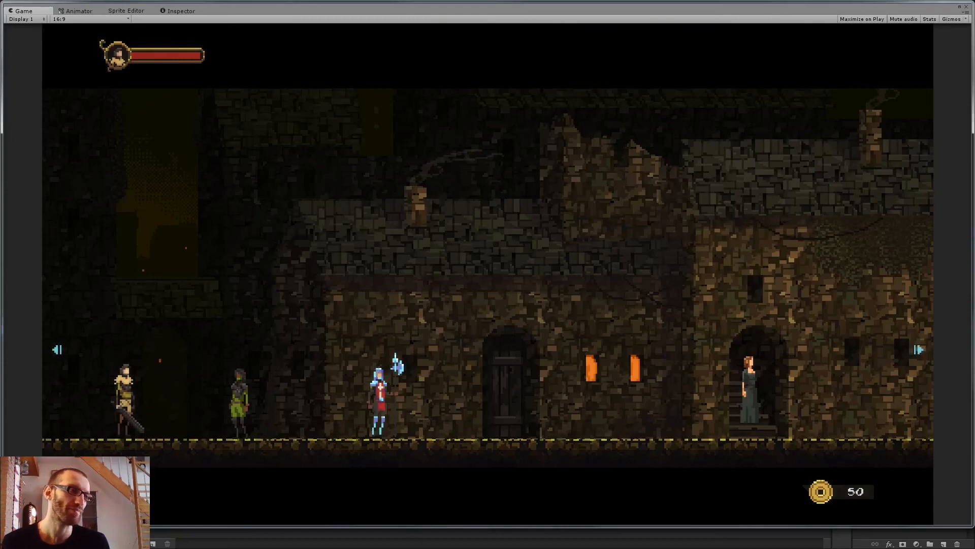
- Return the character to the castle scene and go through the halberd guard's whole dialogue
key("Left")
key("Left")
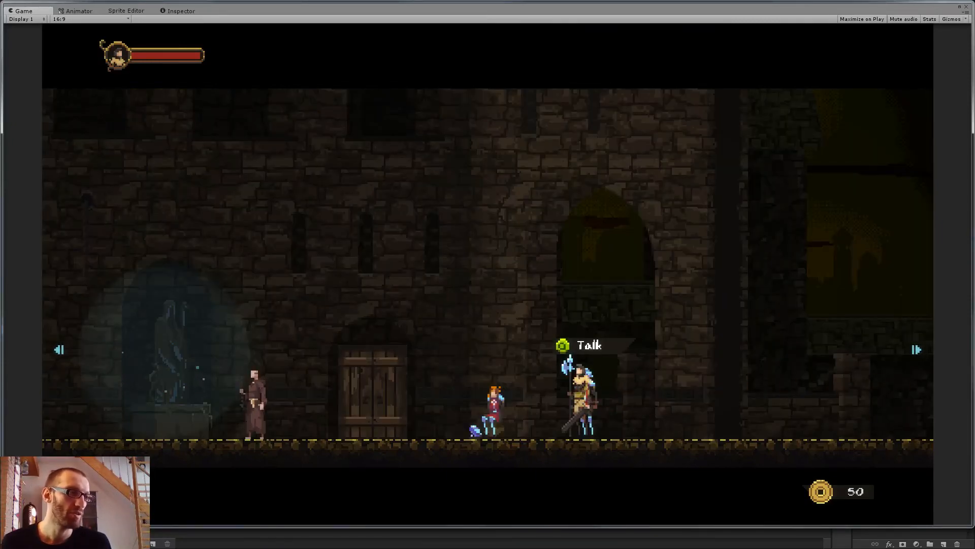
key("Left")
key("Right")
key("e")
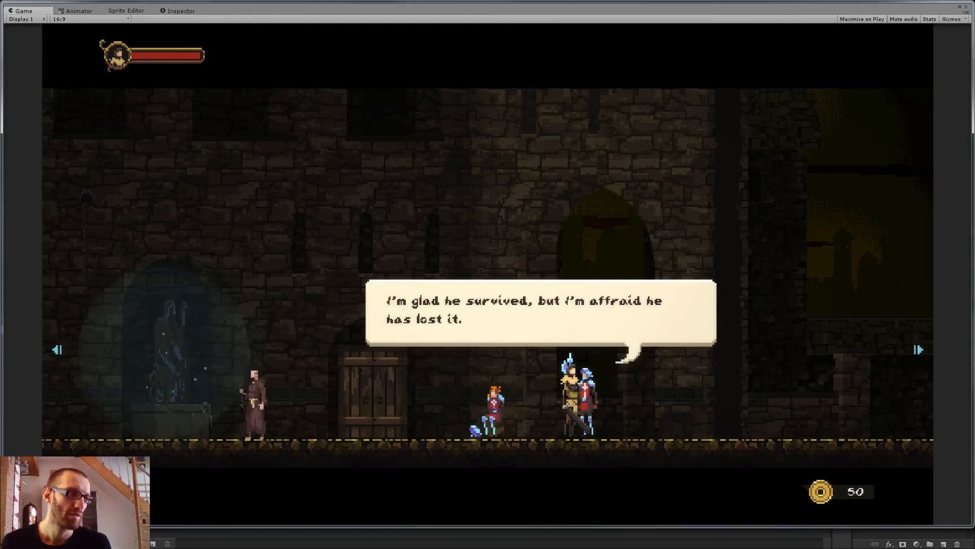
key("e")
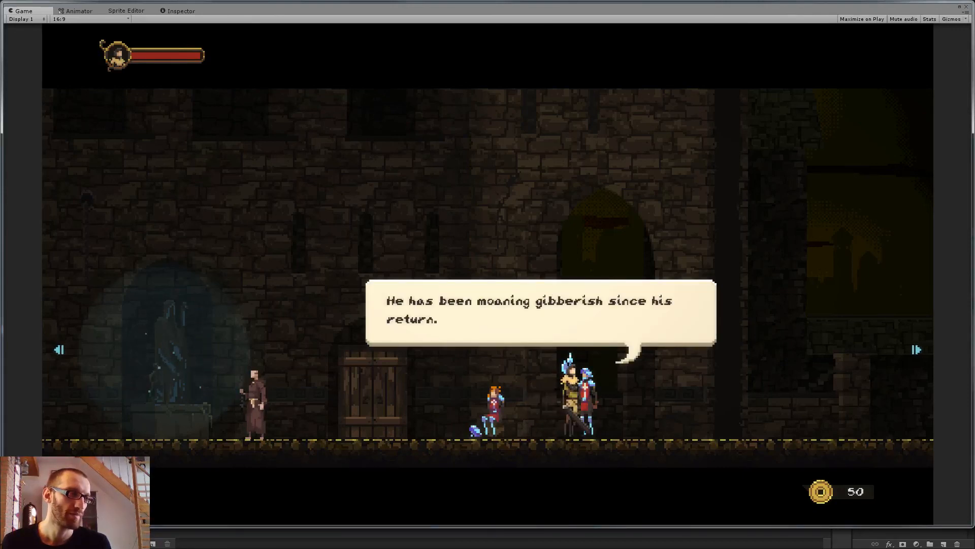
key("e")
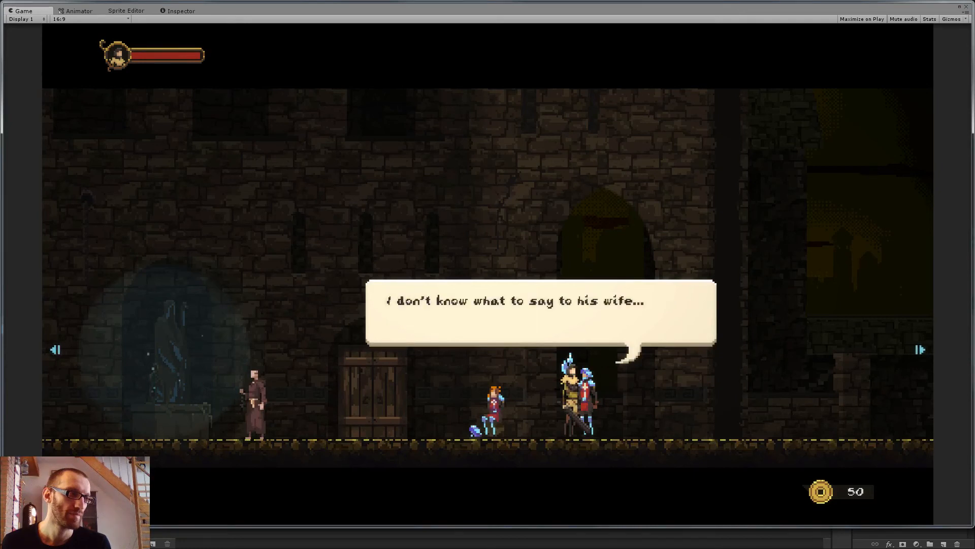
key("e")
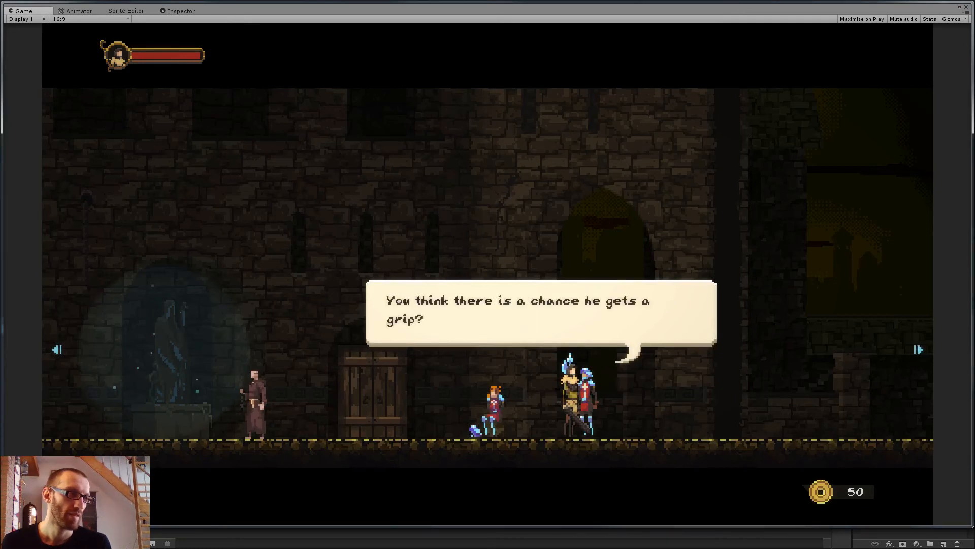
key("e")
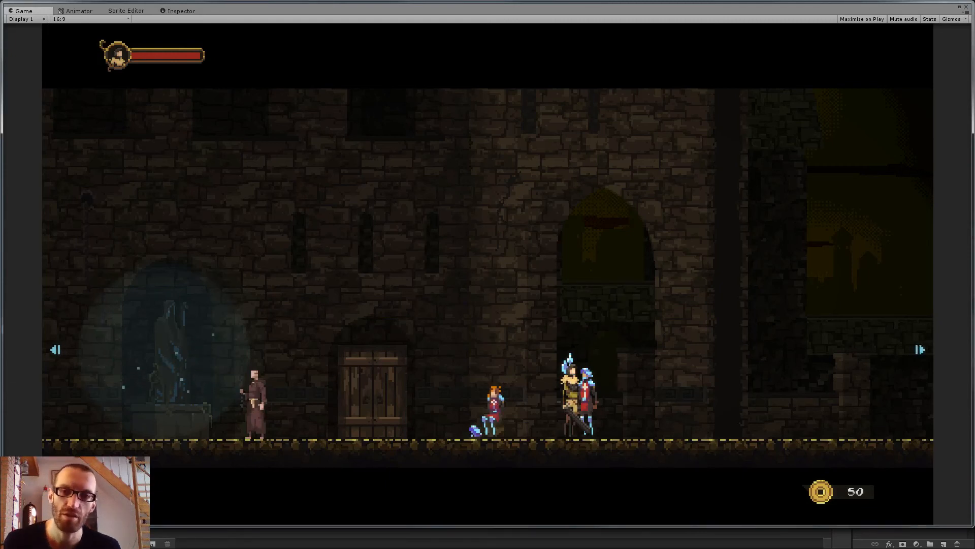
key("a")
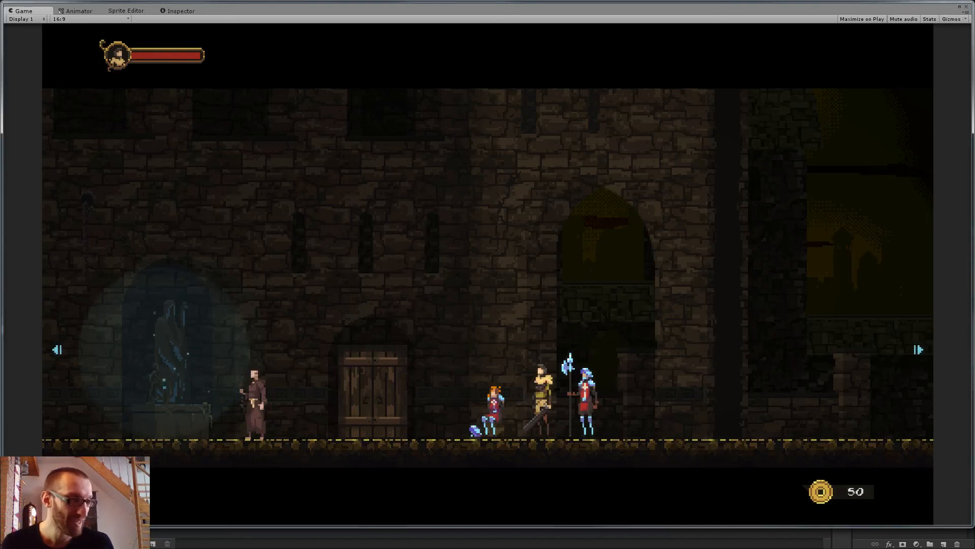
- Bring the character back to the child beside the halberd guard and go through the child's dialogue
key("Left")
key("Left")
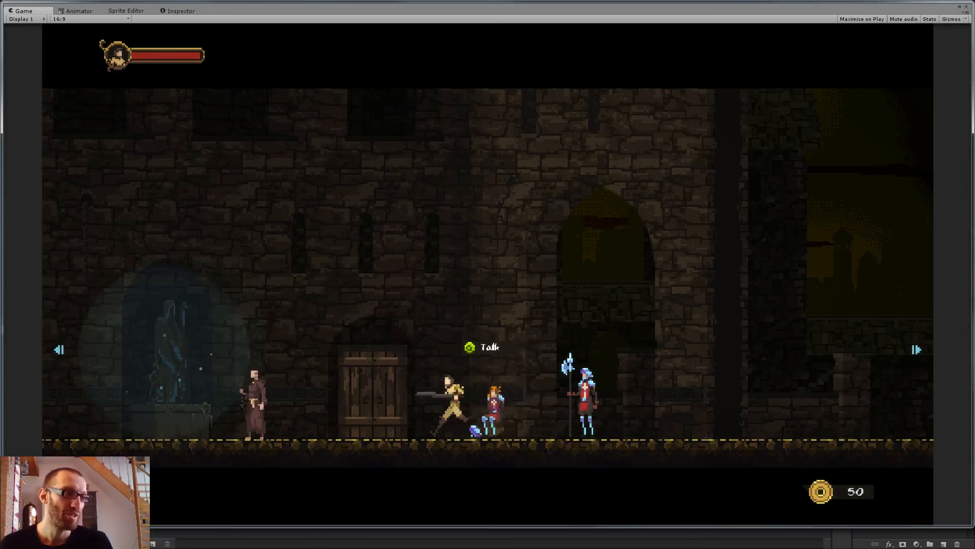
key("Right")
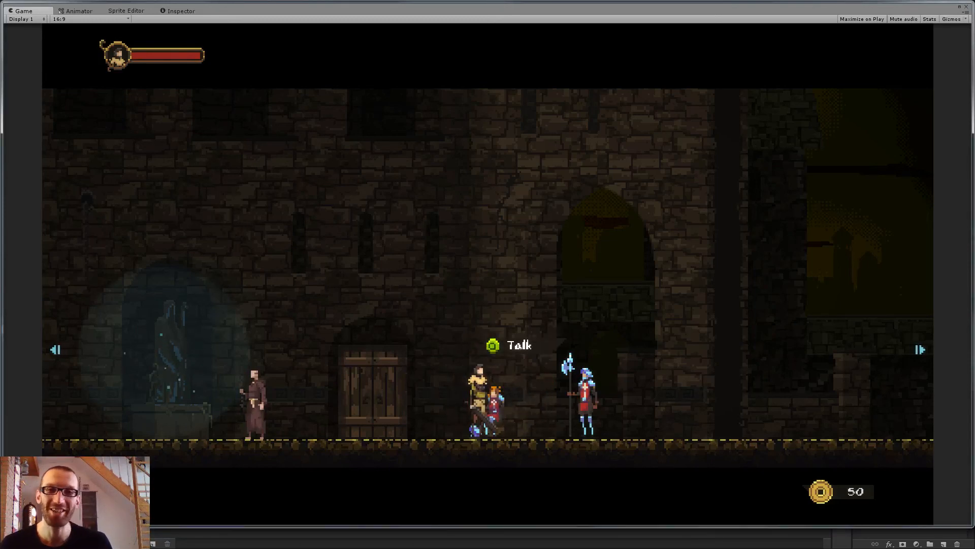
key("e")
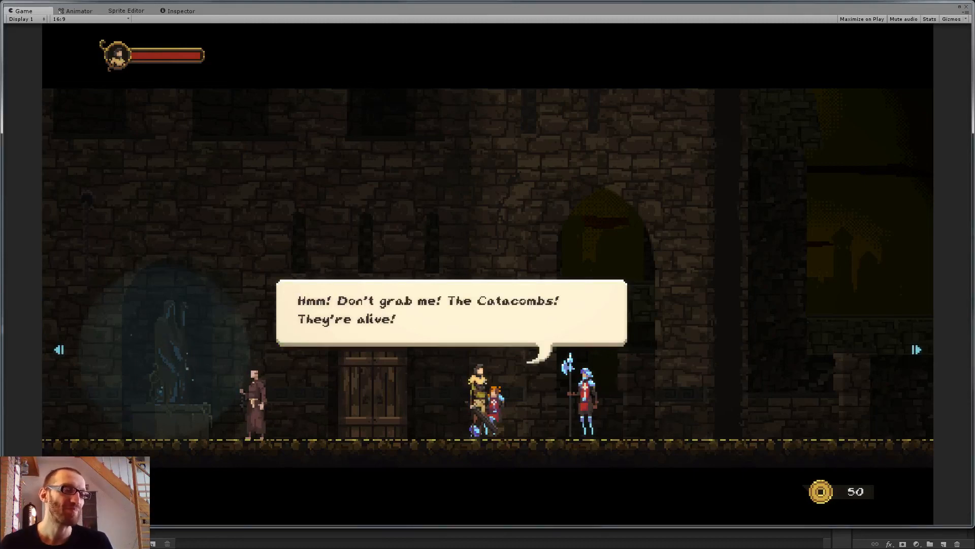
key("e")
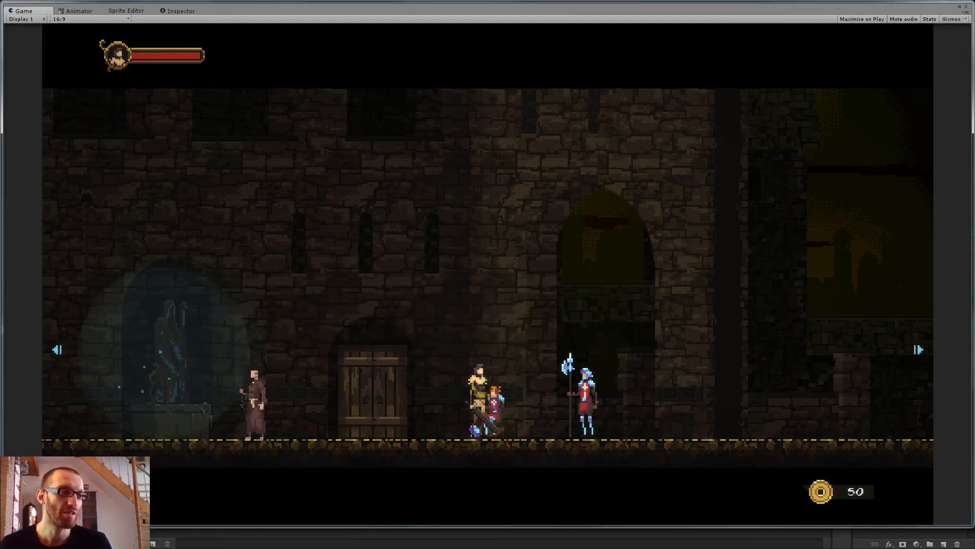
- Enter the Catacombs of Ryme through the wooden door and climb over the raised stone block to the bearded man
key("Left")
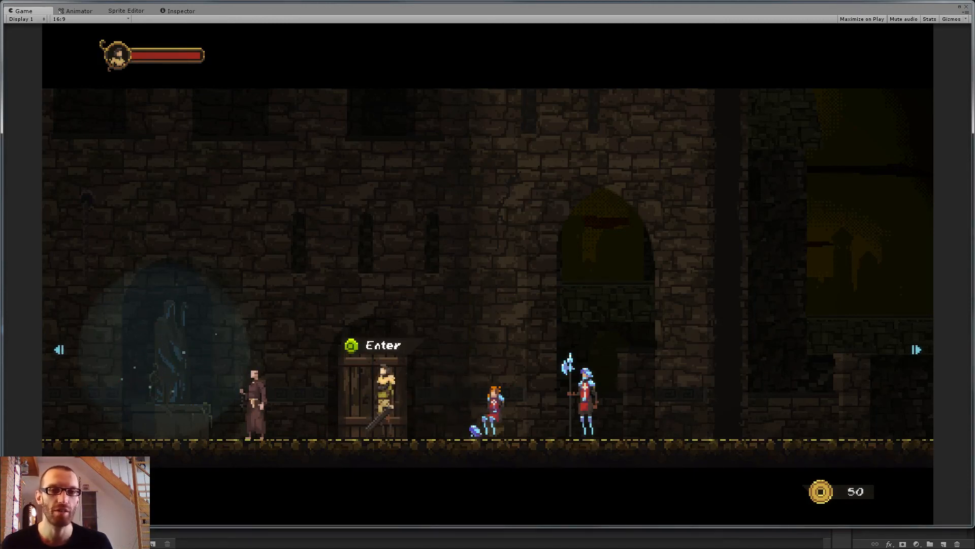
key("e")
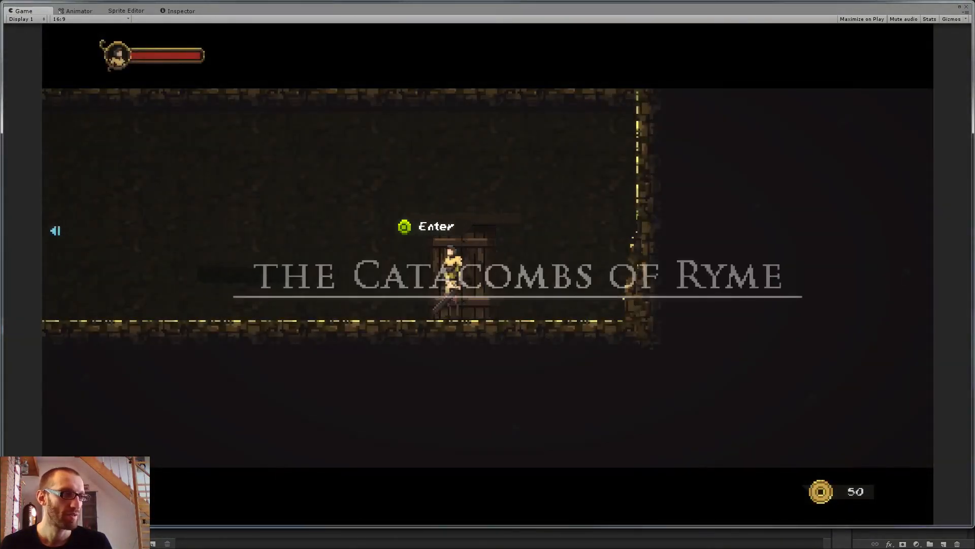
key("Left")
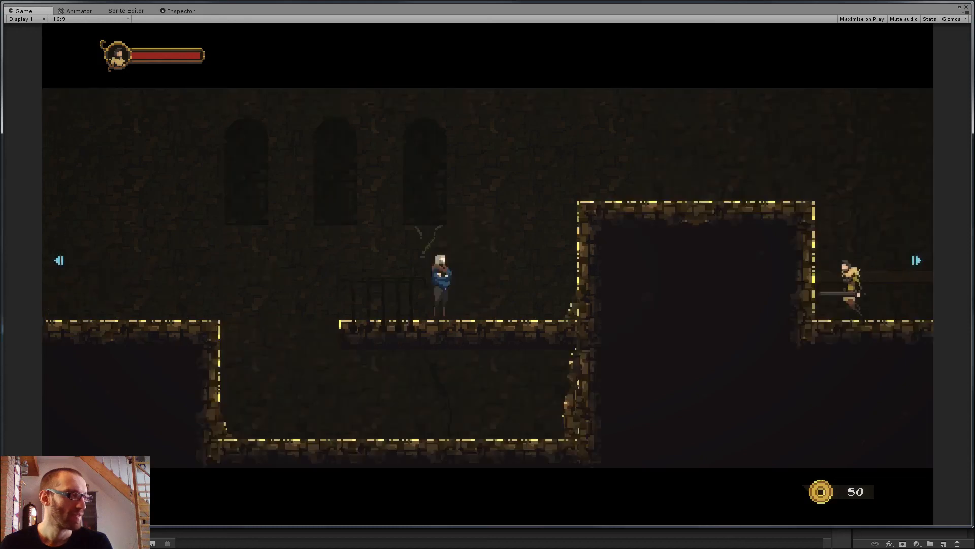
key("space")
key("Up")
key("Left")
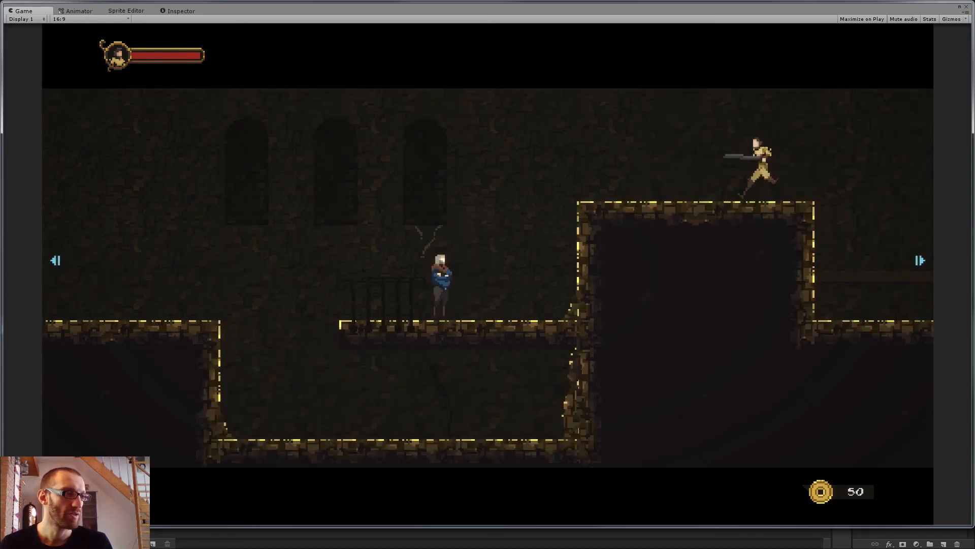
key("Left")
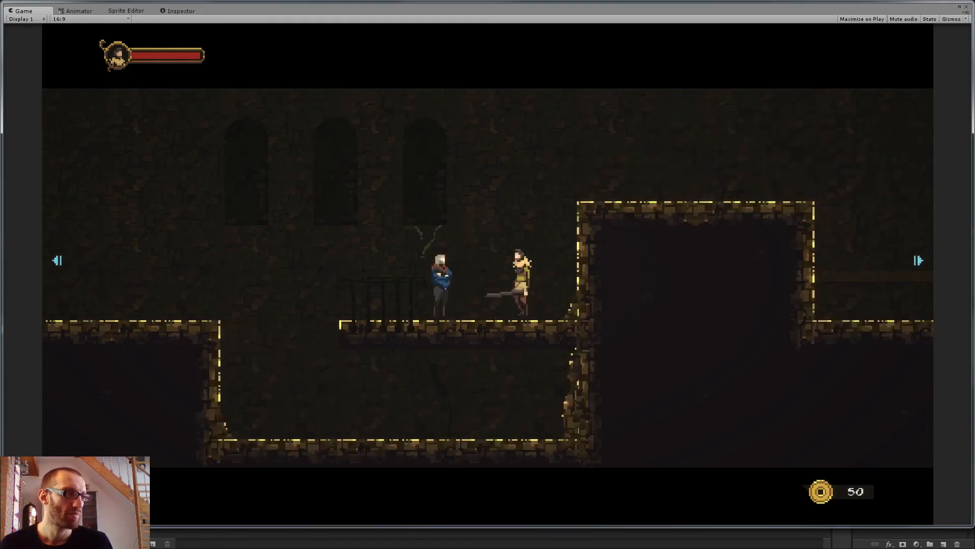
- Leap the gap beyond the bearded man, climb onto the far ledge and continue into the room with the swinging fire lamp
key("Left")
key("space")
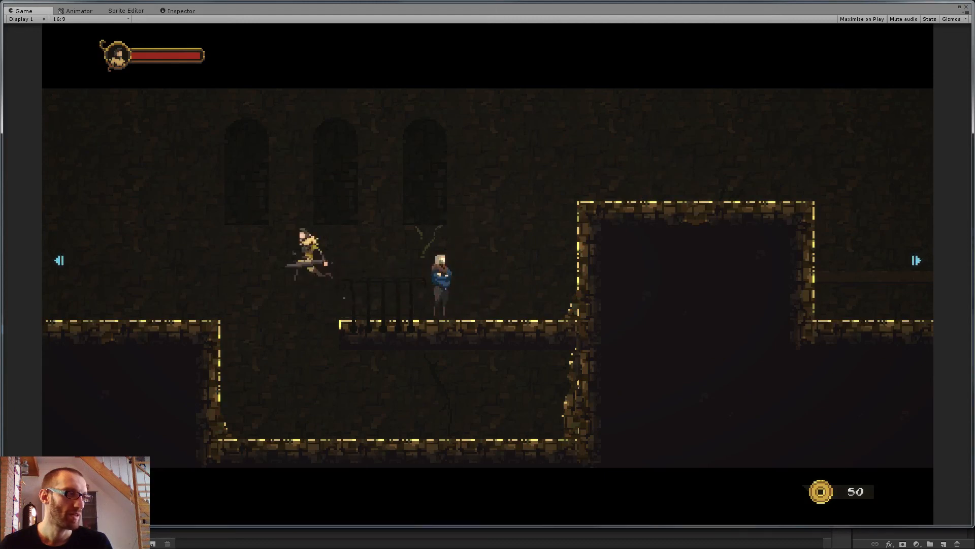
key("space")
key("Up")
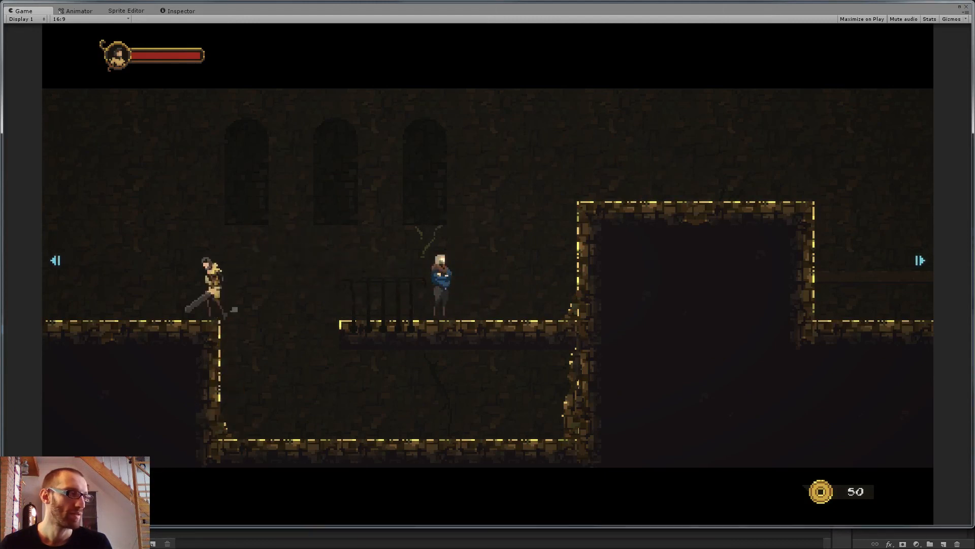
key("Left")
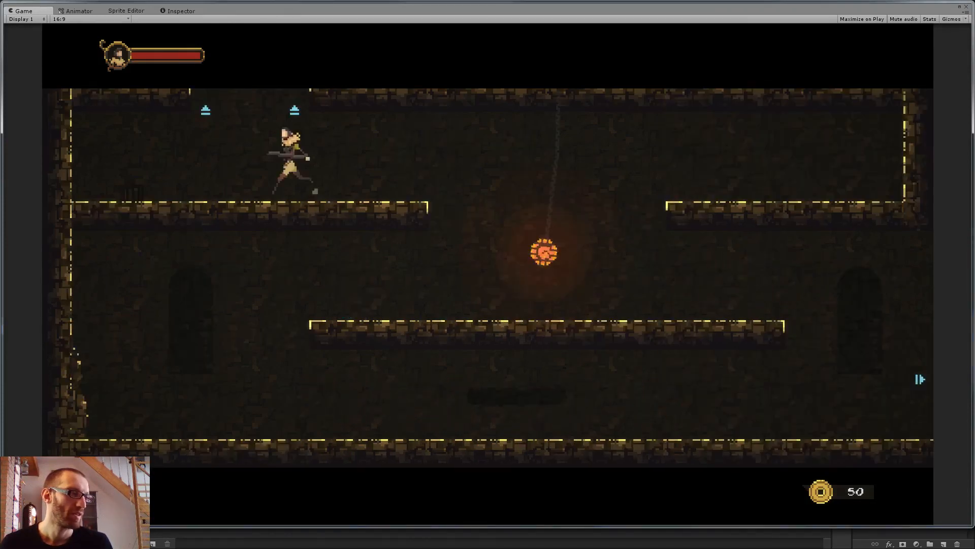
- Jump past the swinging fire lamp, drop to the lower floor and run along it beneath the patrolling shield enemy in the adjoining room
key("Right")
key("space")
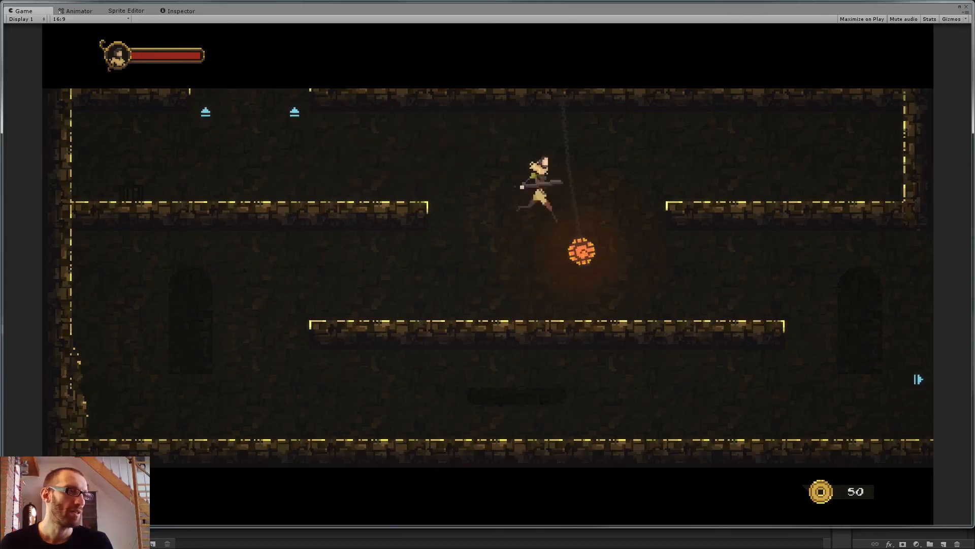
key("Right")
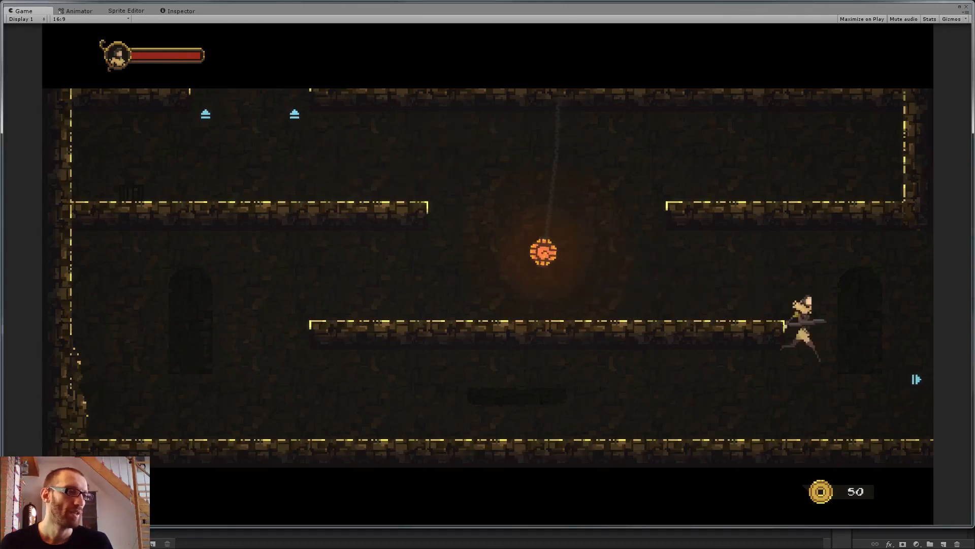
key("Right")
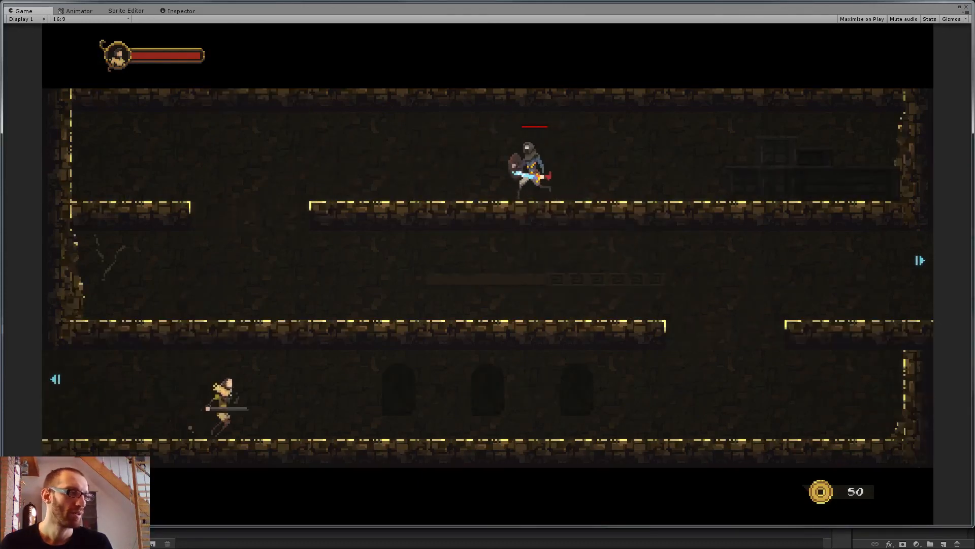
key("Right")
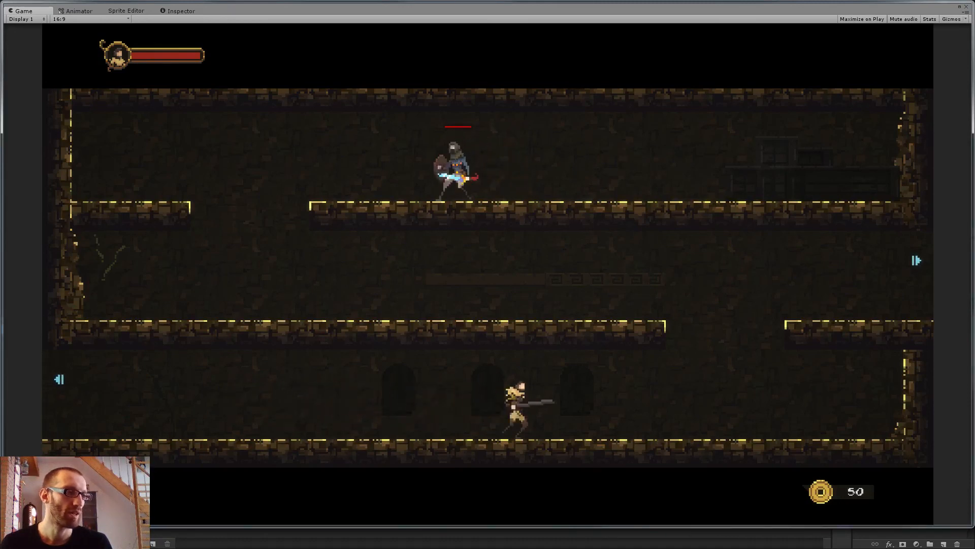
key("Right")
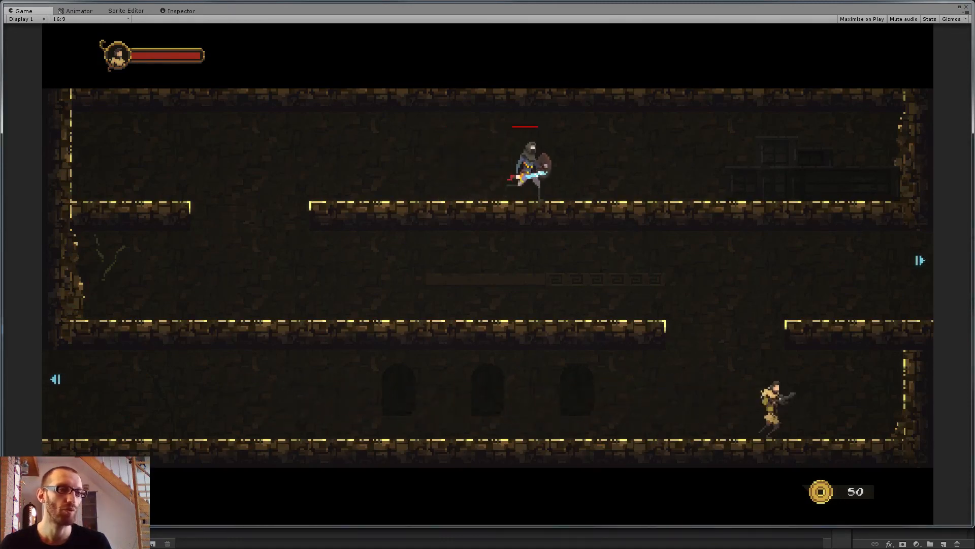
- Climb onto the middle ledge and run into the adjoining corridor to engage its sword-and-shield enemy in battle
key("space")
key("Up")
key("Right")
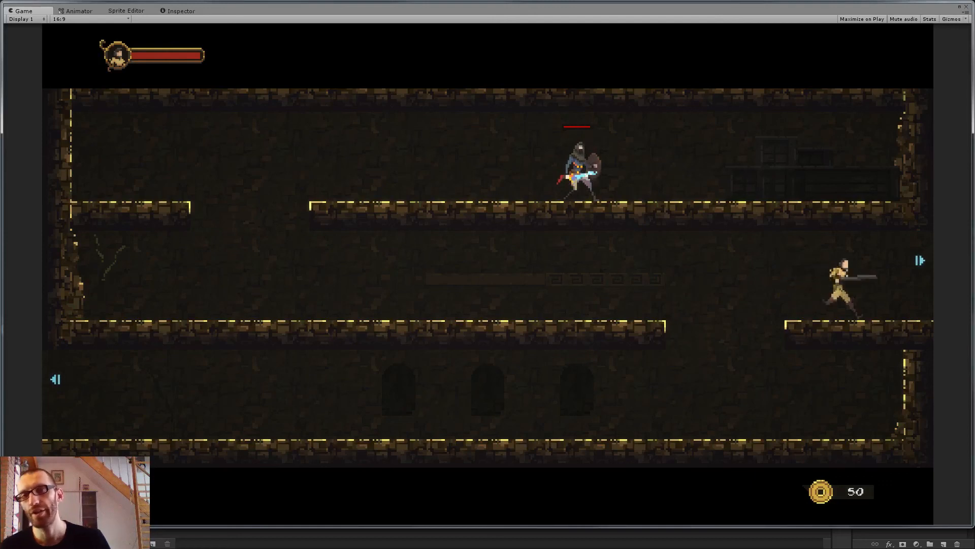
key("Right")
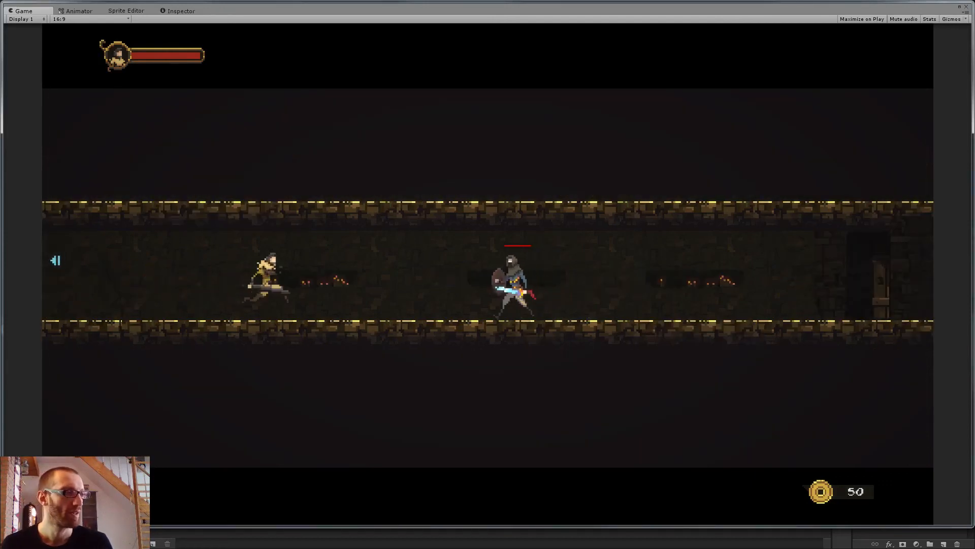
key("Right")
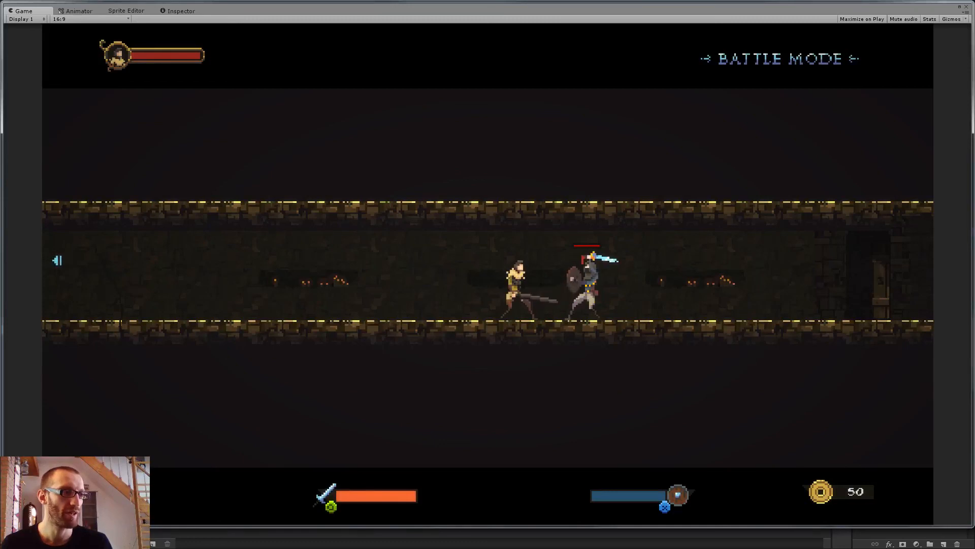
- Fight the sword-and-shield enemy in the corridor, alternating blocks and sword strikes until it is defeated
key("x")
key("x")
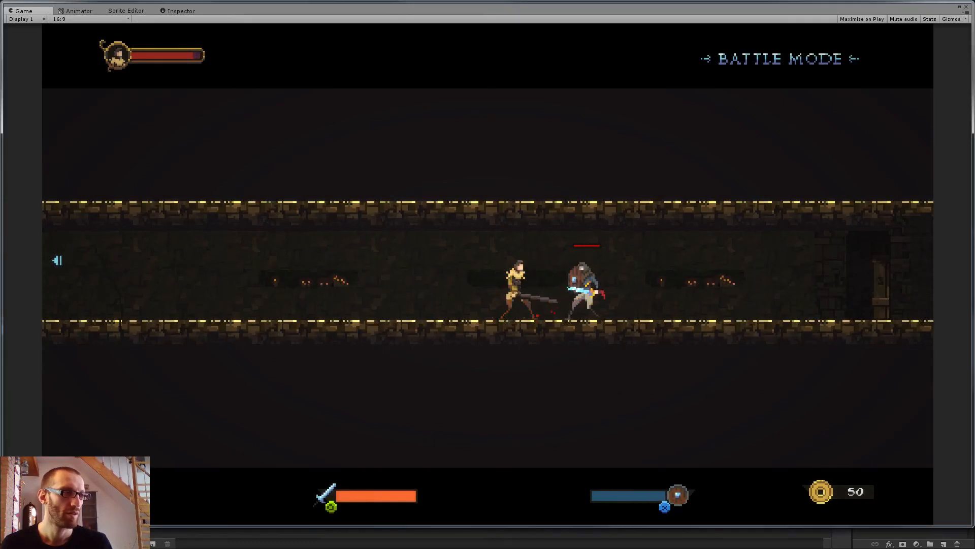
key("a")
key("a")
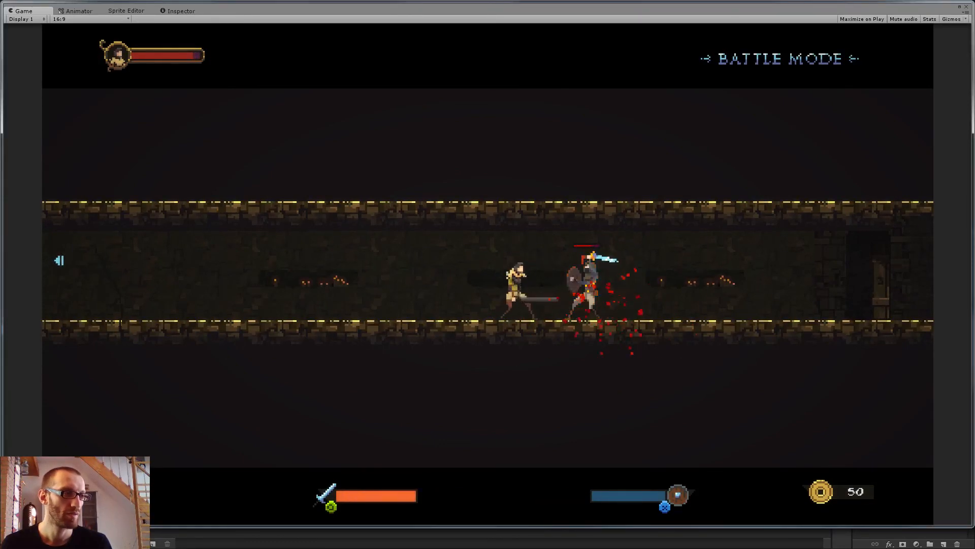
key("x")
key("x")
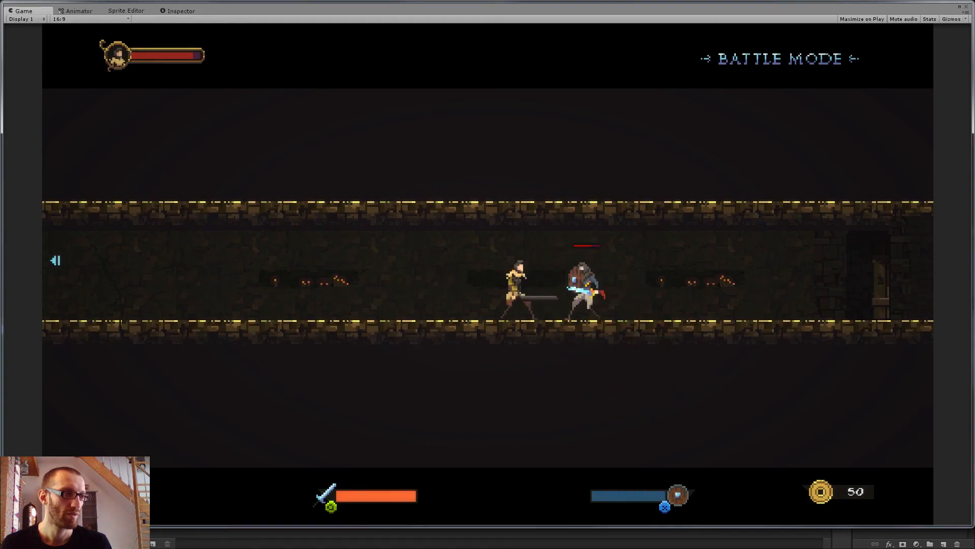
key("a")
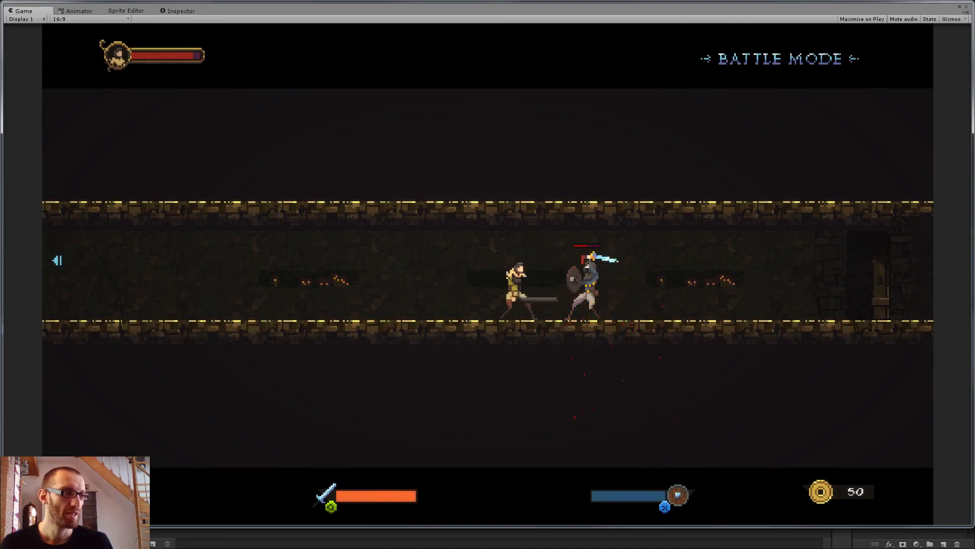
key("x")
key("x")
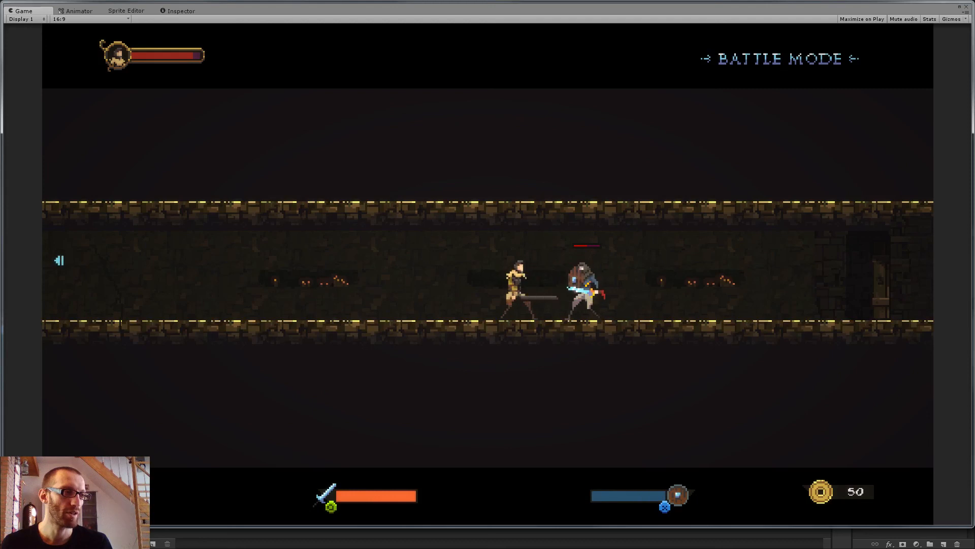
key("a")
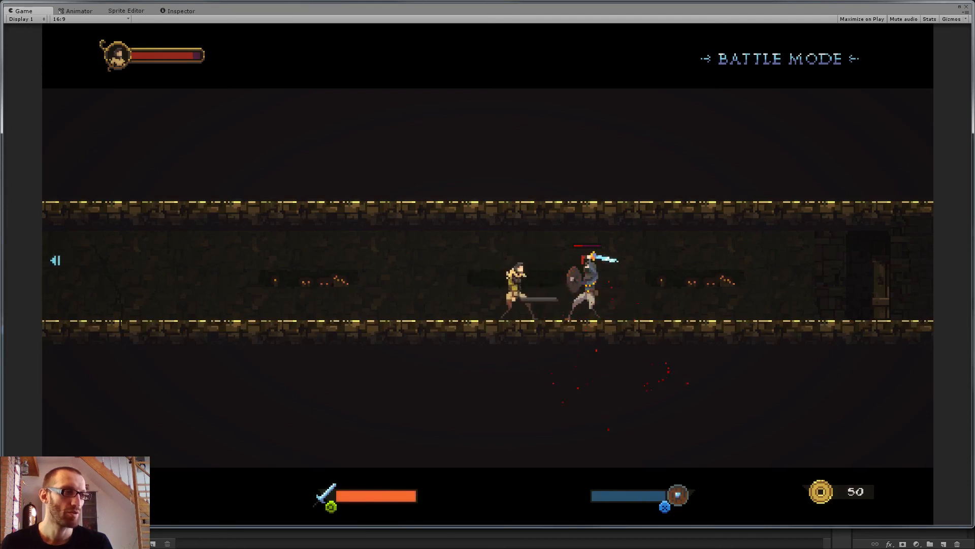
key("x")
key("x")
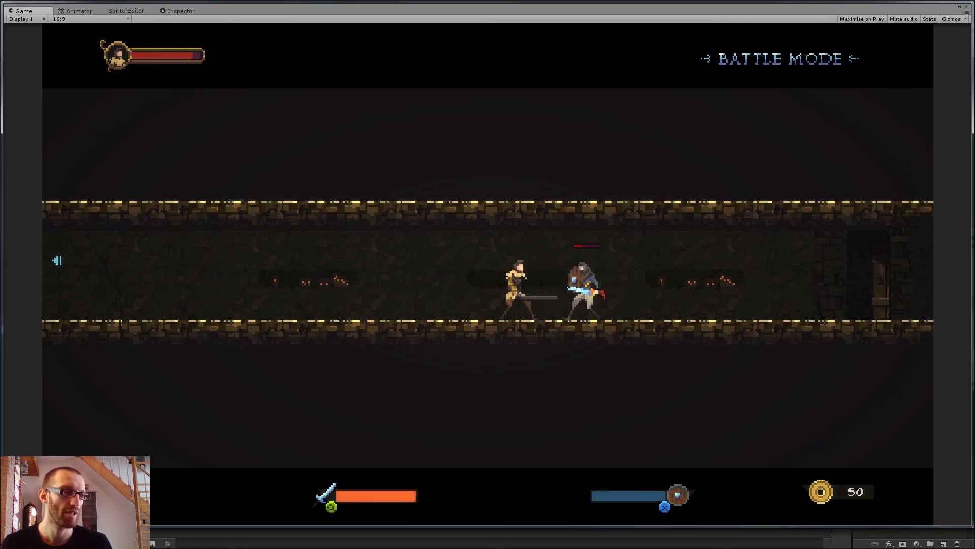
key("a")
key("a")
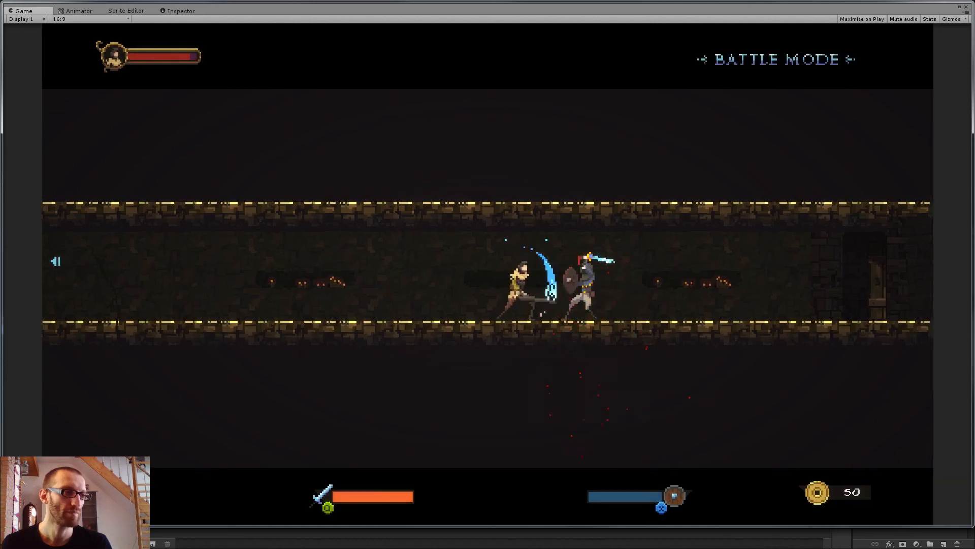
- Run the character to the door at the corridor's end, then back past the fallen enemy towards the corridor's entrance
key("Right")
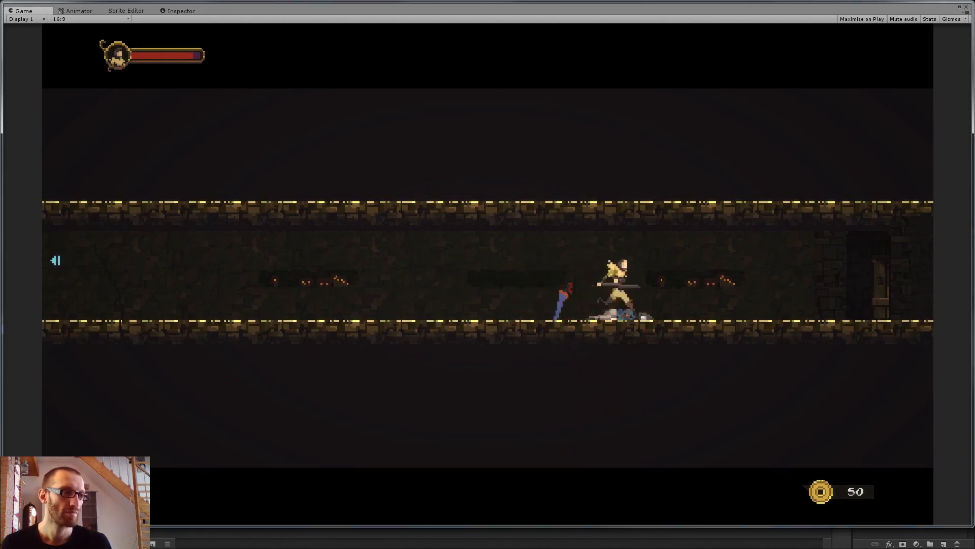
key("Right")
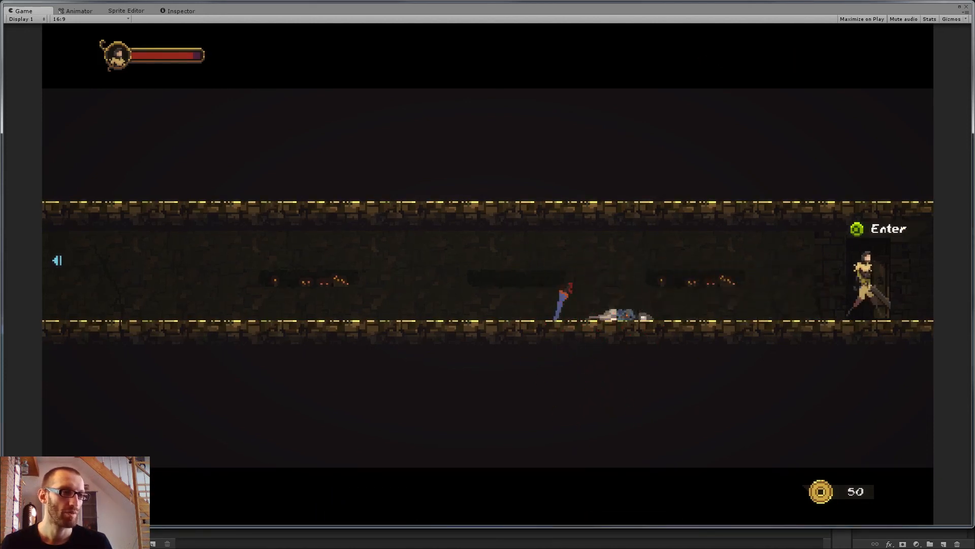
key("Left")
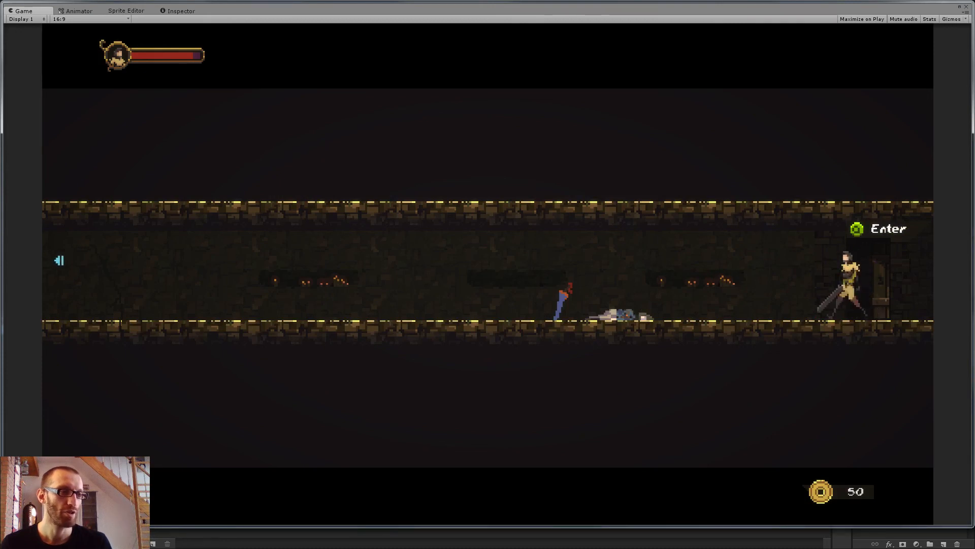
key("Right")
key("Left")
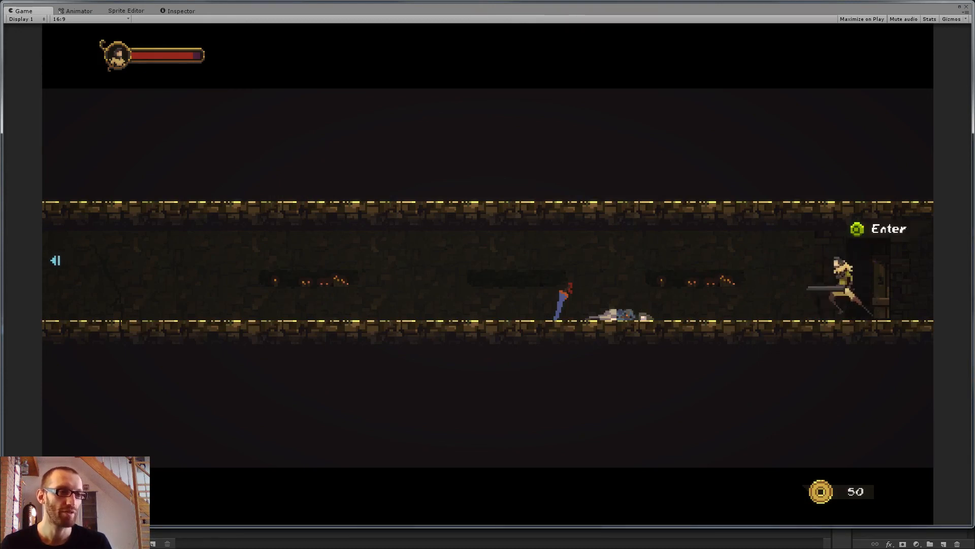
key("Left")
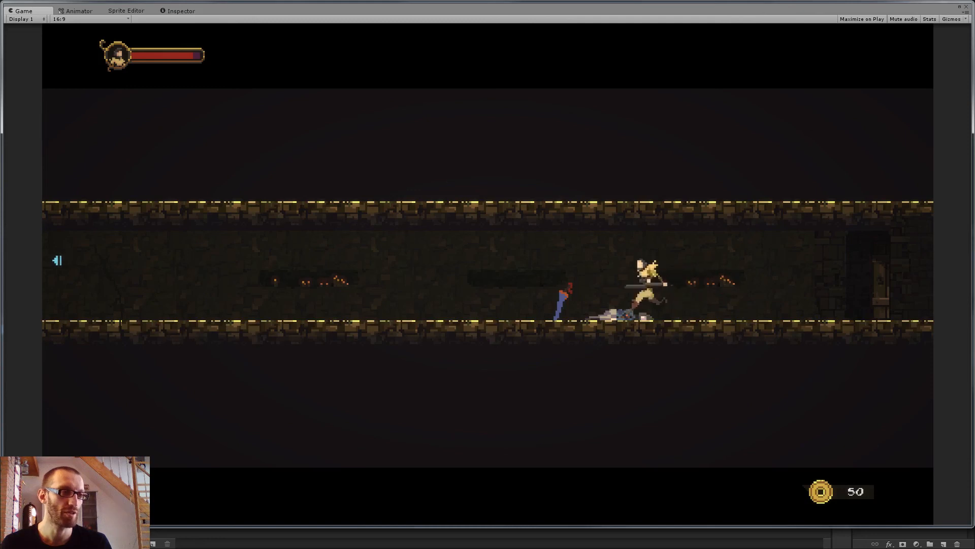
key("Left")
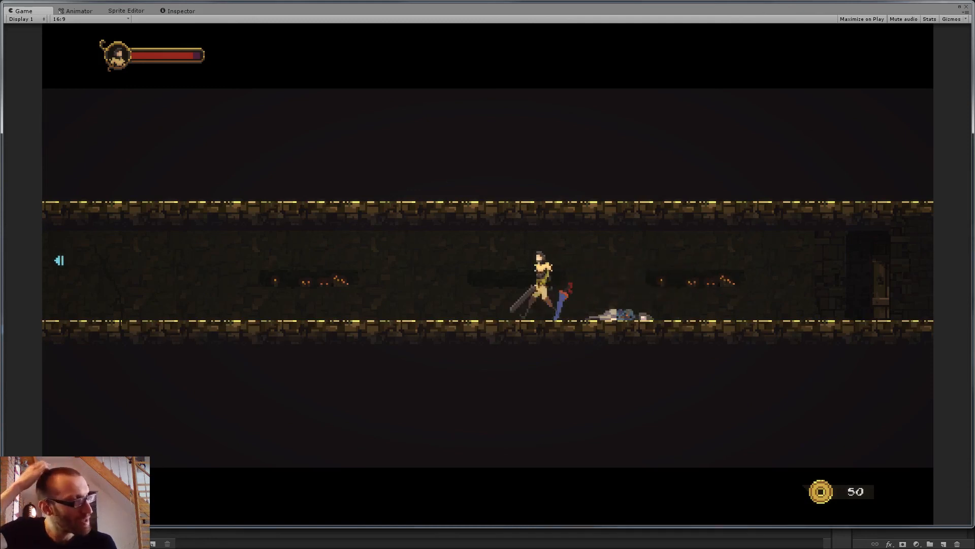
key("Left")
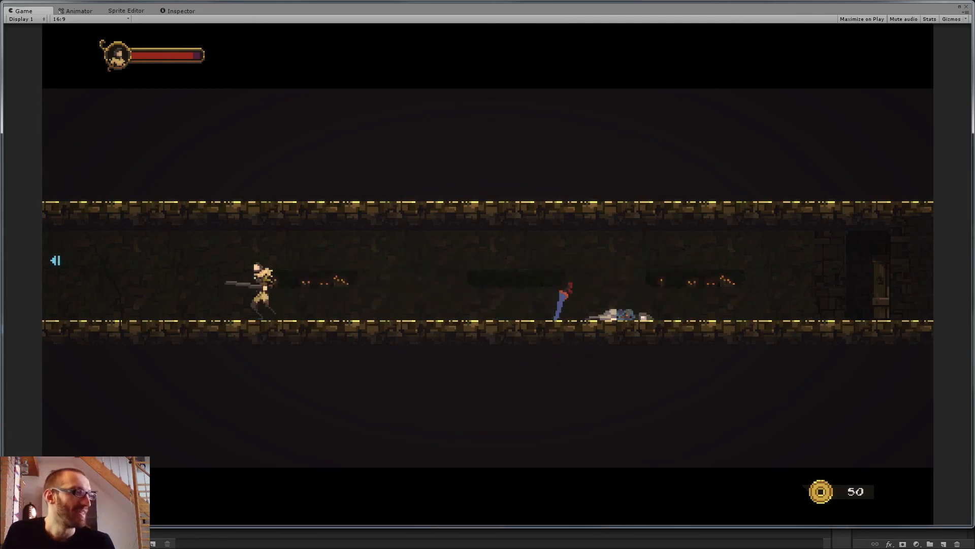
- Return from the corridor, cross the middle floor, and climb to the upper ledge to engage the patrolling shield enemy in battle
key("Left")
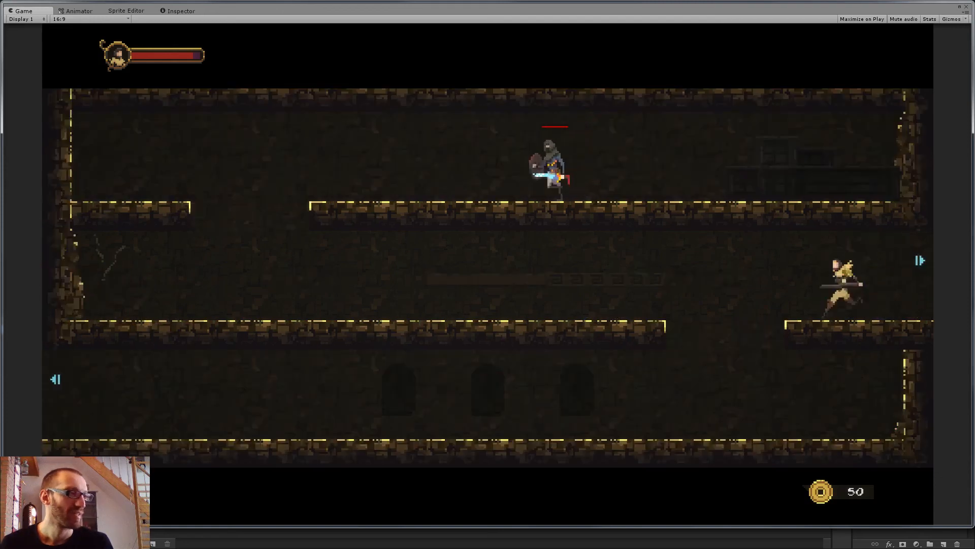
key("Left")
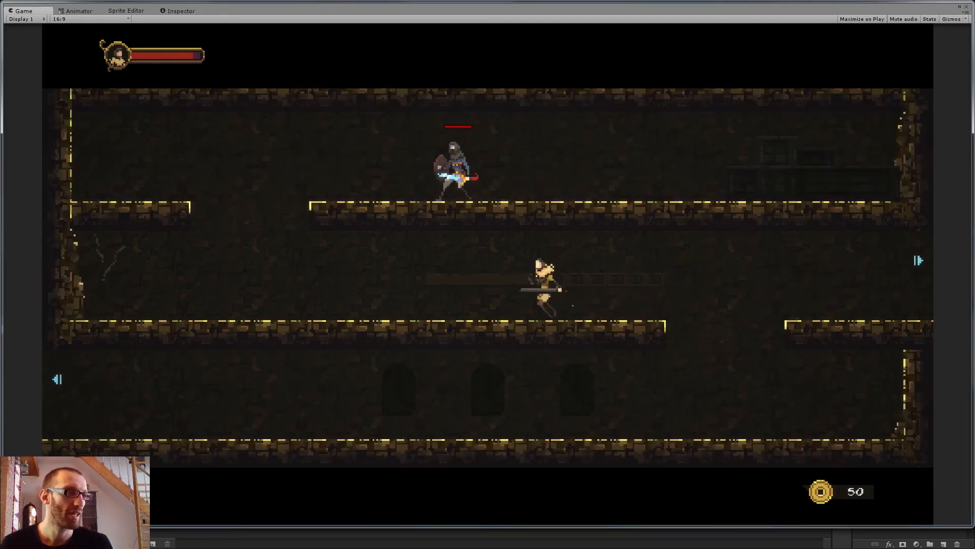
key("Left")
key("Right")
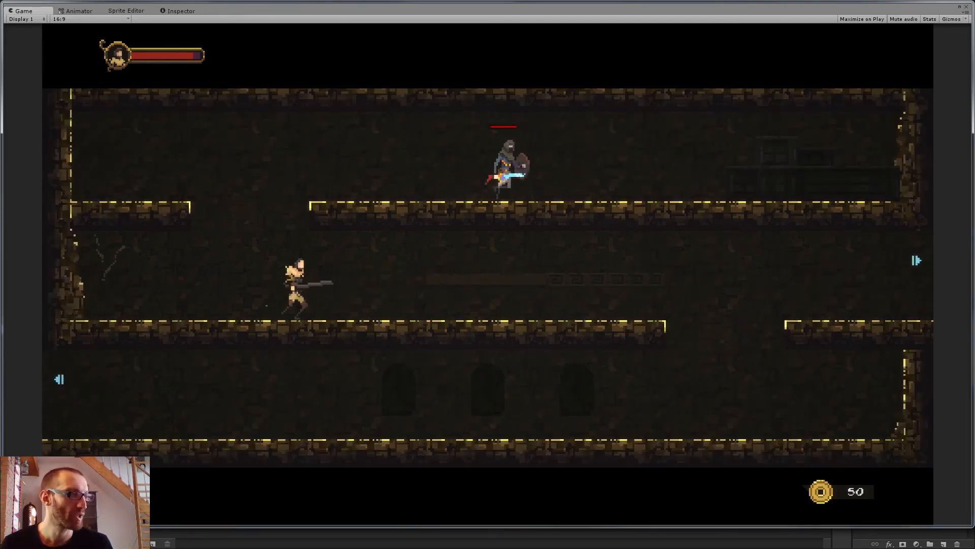
key("Up")
key("Right")
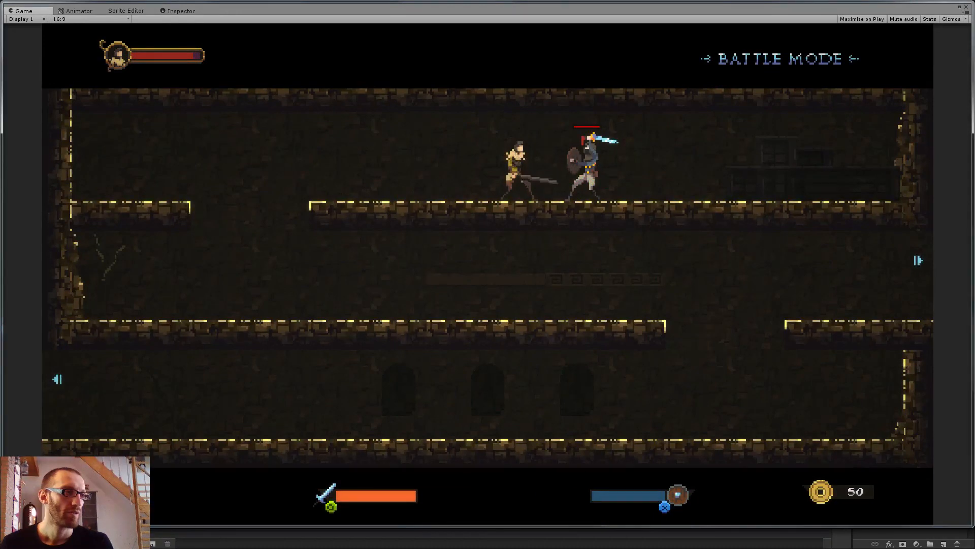
- Defeat the shield enemy on the upper ledge by alternating blocks and sword strikes, then turn away from the body
key("x")
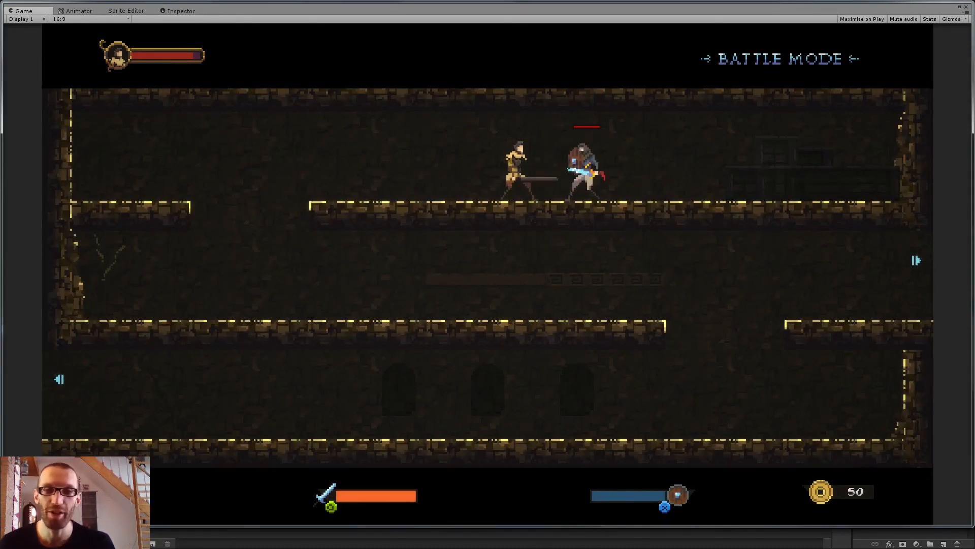
key("a")
key("a")
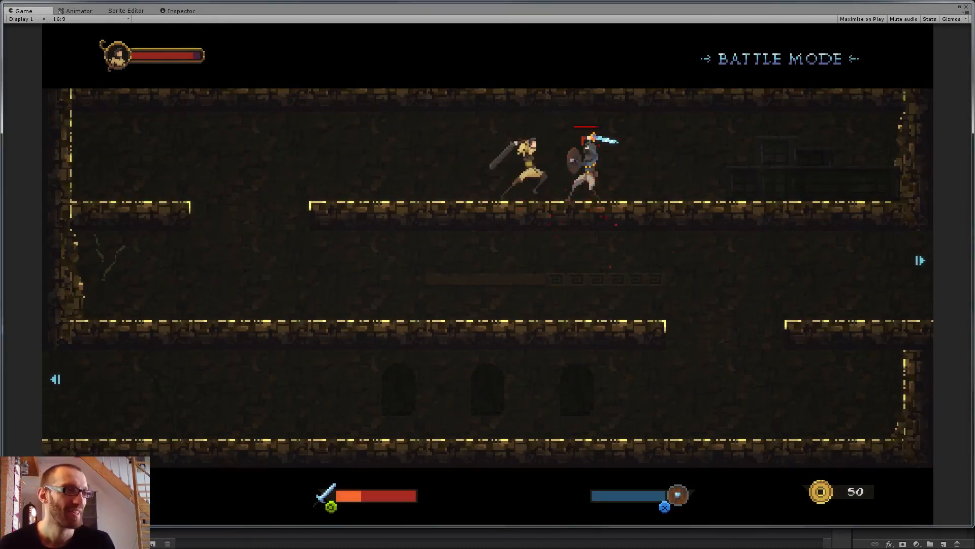
key("x")
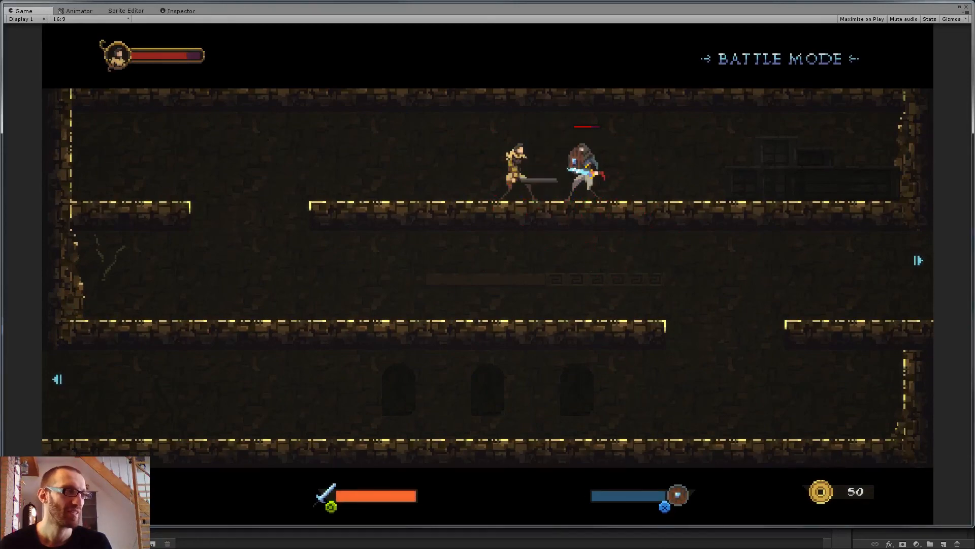
key("a")
key("a")
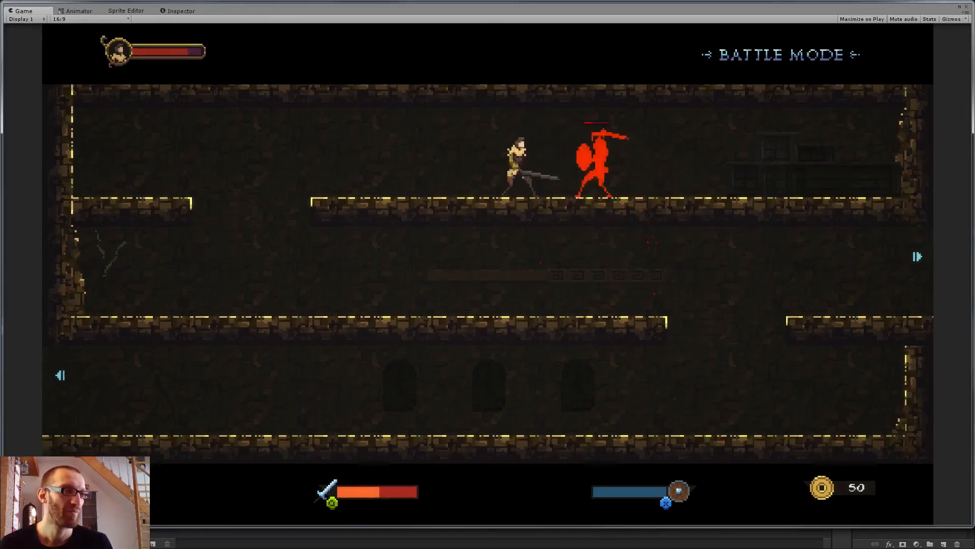
key("x")
key("x")
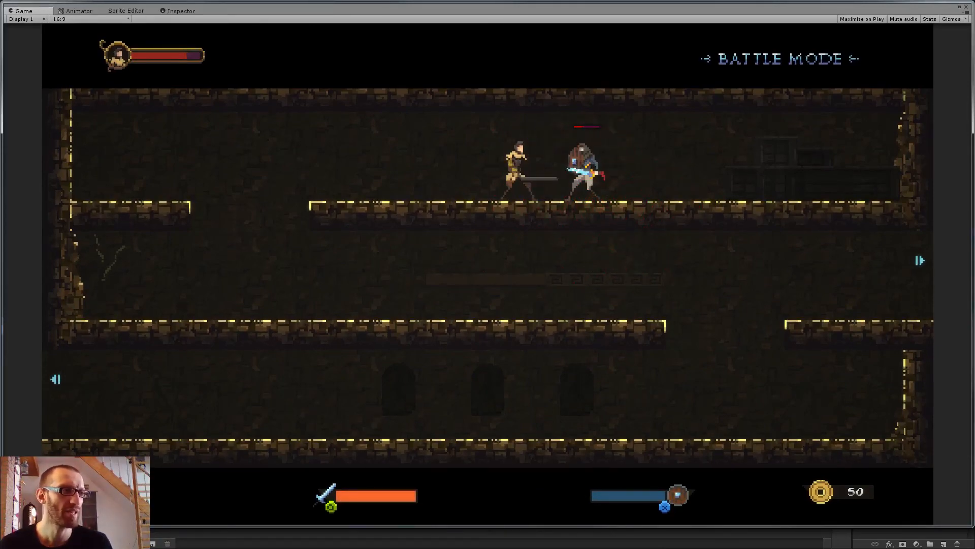
key("a")
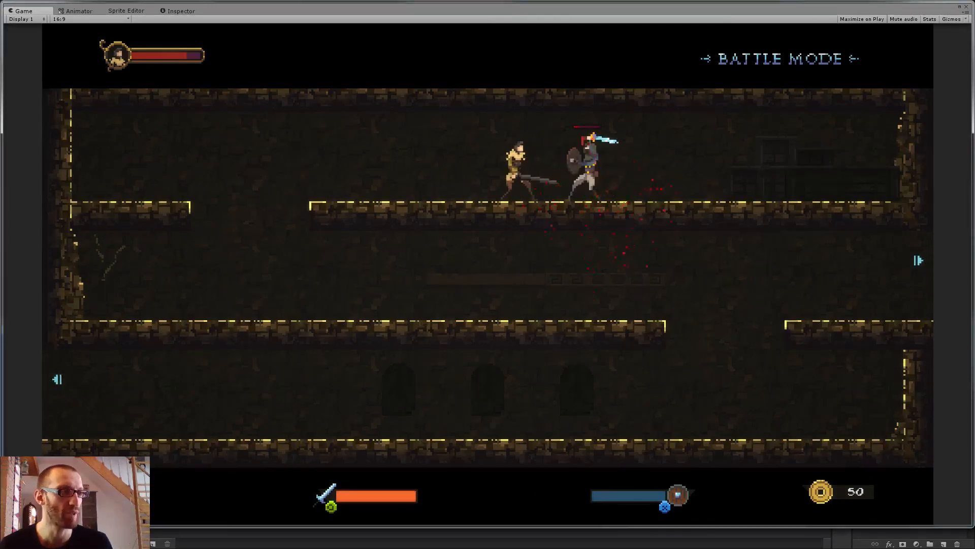
key("x")
key("x")
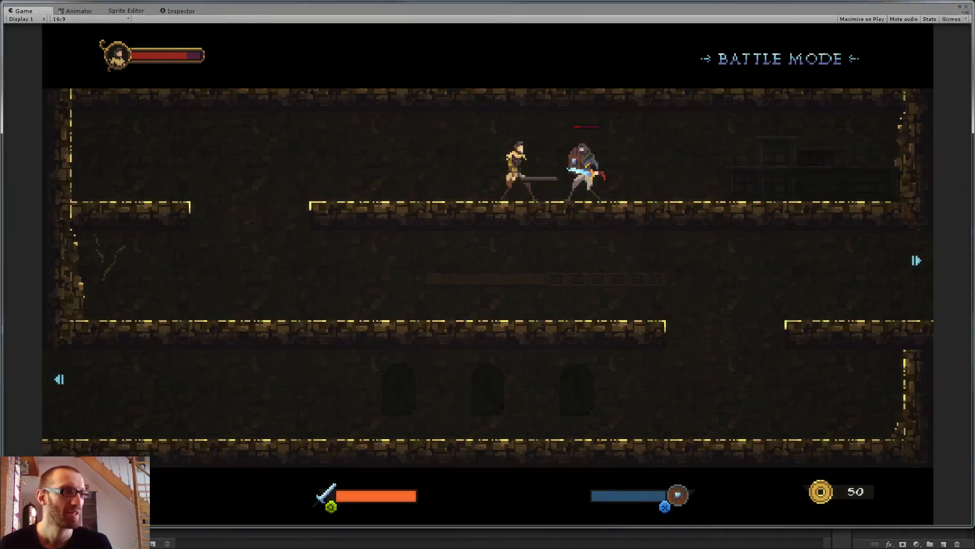
key("a")
key("Left")
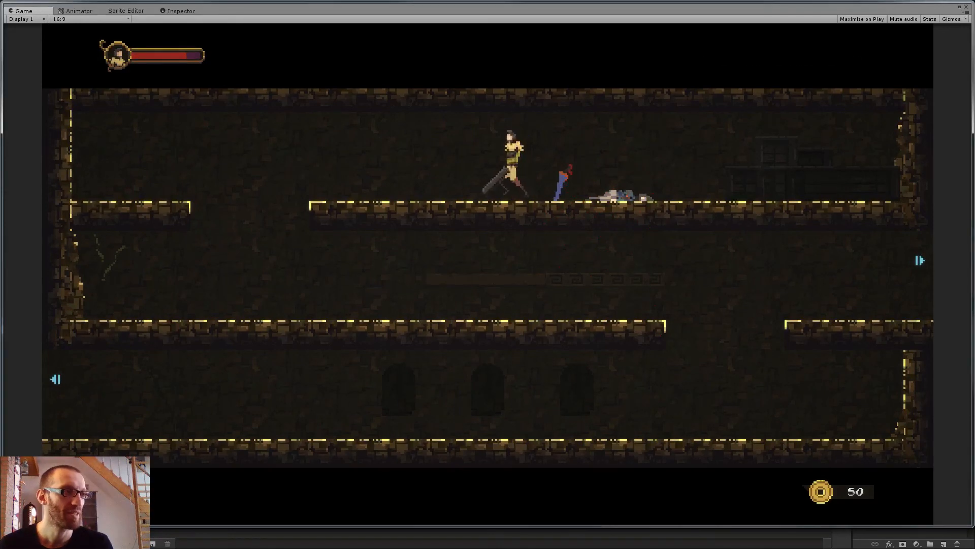